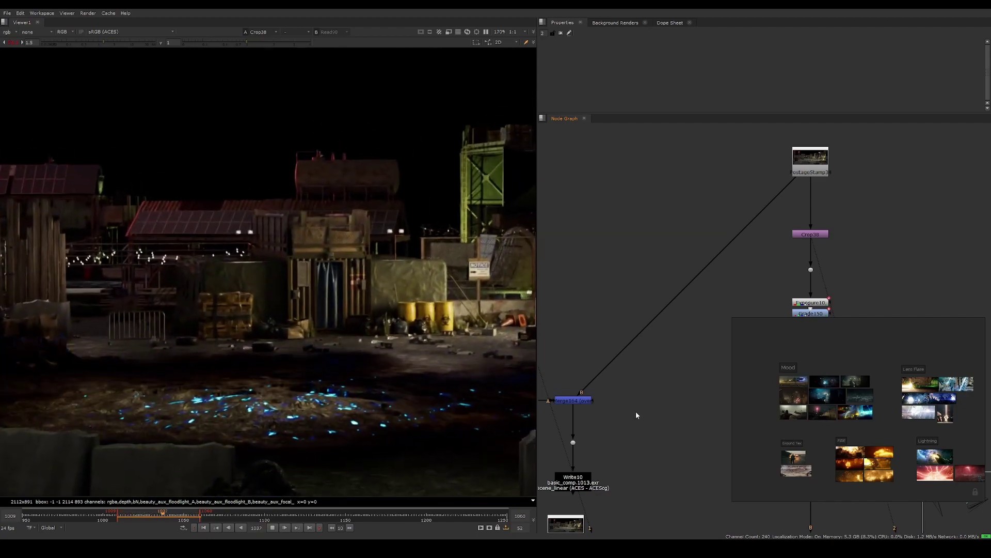
Step: Move the reference board over the node graph's lower area and look over its Mood, Lens Flare, Ground Tex, Fire, Lightning and explosion image groups
{"action": "left_click_drag", "start_coordinate": [770, 396], "coordinate": [579, 363]}
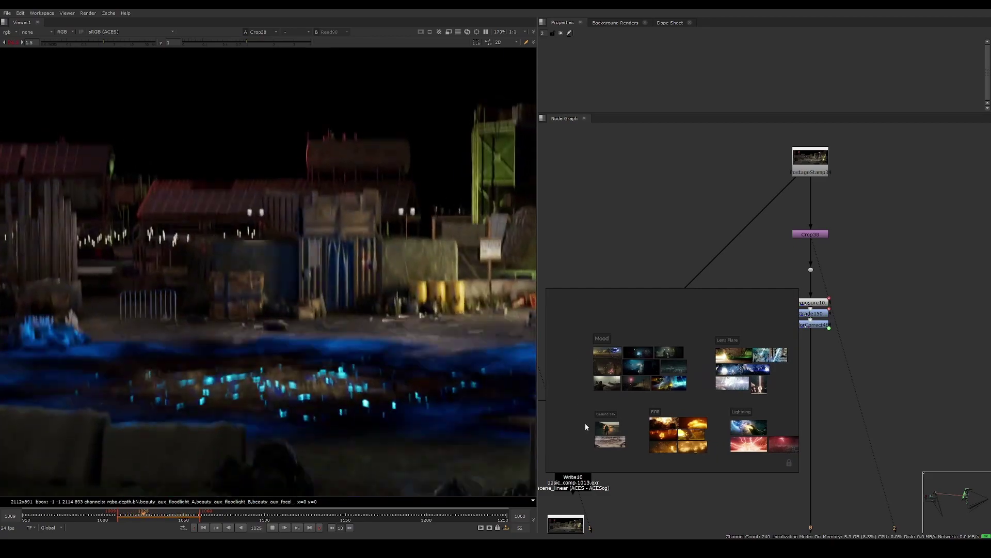
{"action": "scroll", "coordinate": [585, 426], "scroll_direction": "down", "scroll_amount": 4}
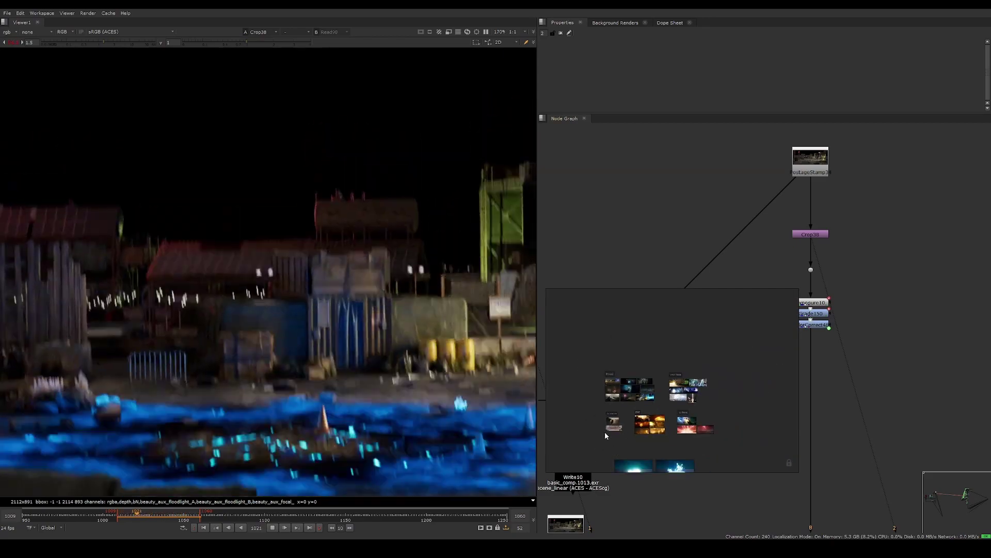
{"action": "scroll", "coordinate": [608, 370], "scroll_direction": "up", "scroll_amount": 5}
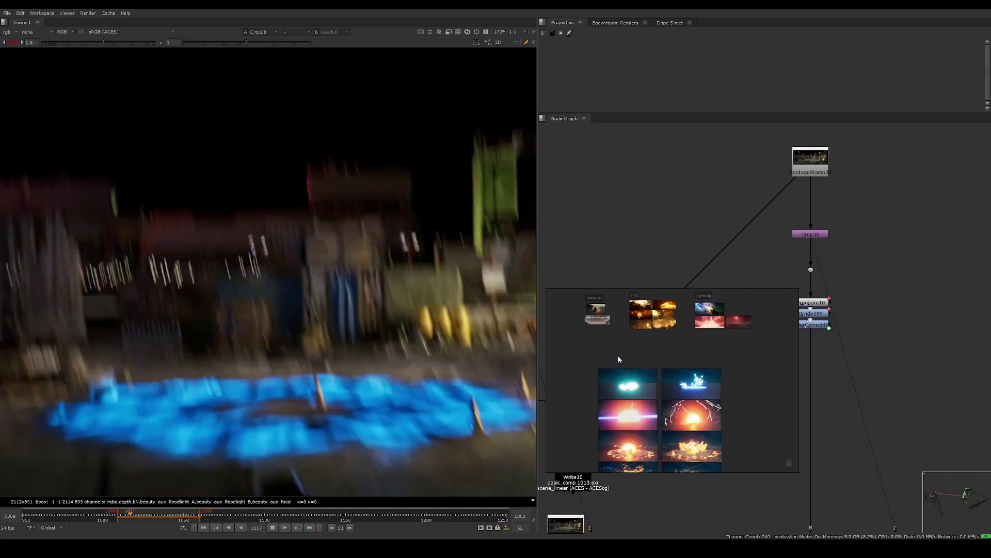
{"action": "middle_click_drag", "start_coordinate": [618, 357], "coordinate": [647, 451]}
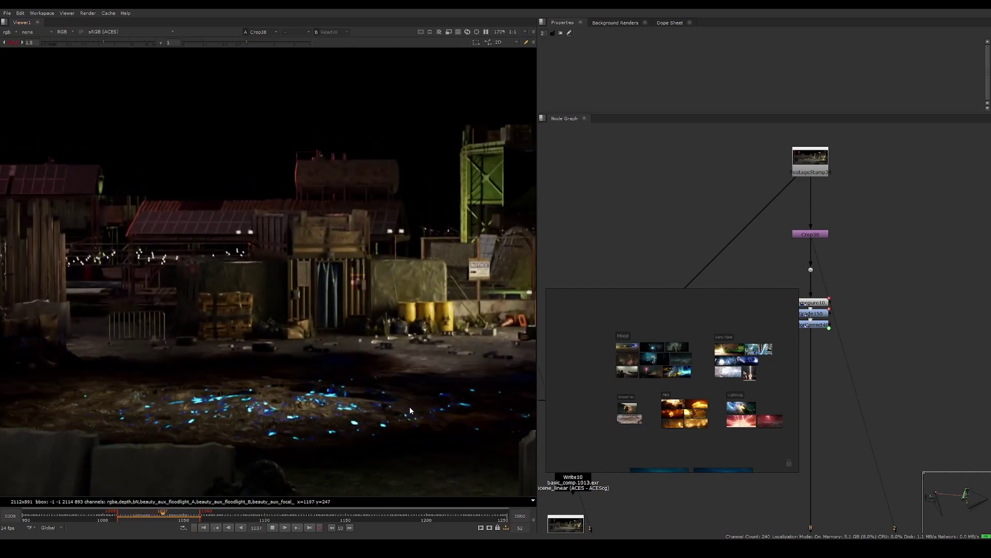
Step: Examine the Ground Tex reference images closely, especially the scorched ember-covered battlefield ground, and move the reference board aside
{"action": "scroll", "coordinate": [618, 417], "scroll_direction": "up", "scroll_amount": 3}
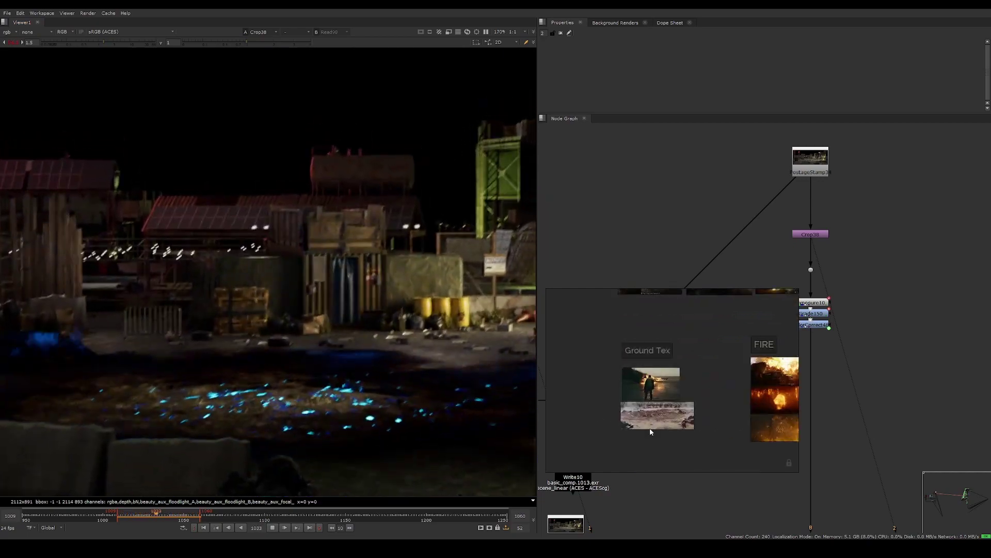
{"action": "scroll", "coordinate": [640, 421], "scroll_direction": "up", "scroll_amount": 2}
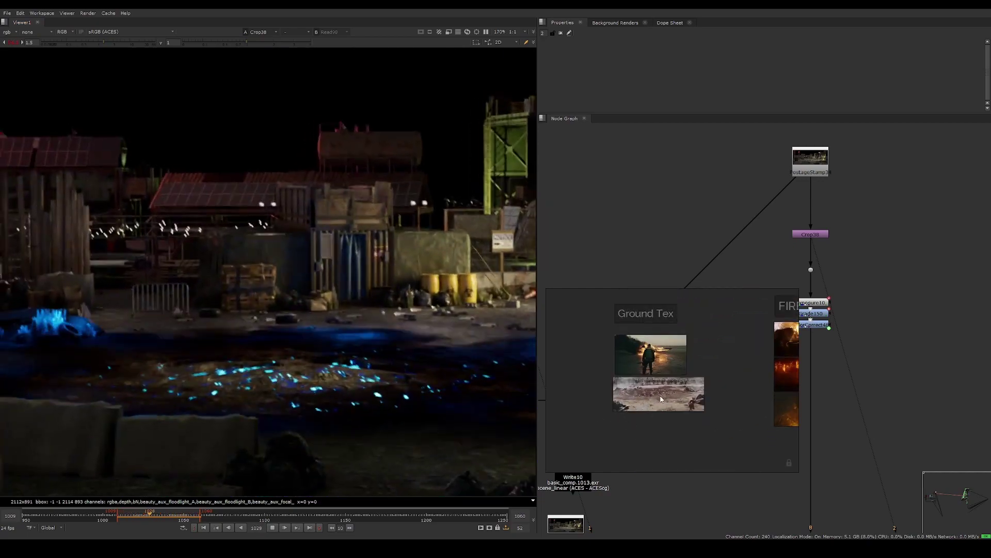
{"action": "scroll", "coordinate": [666, 399], "scroll_direction": "up", "scroll_amount": 3}
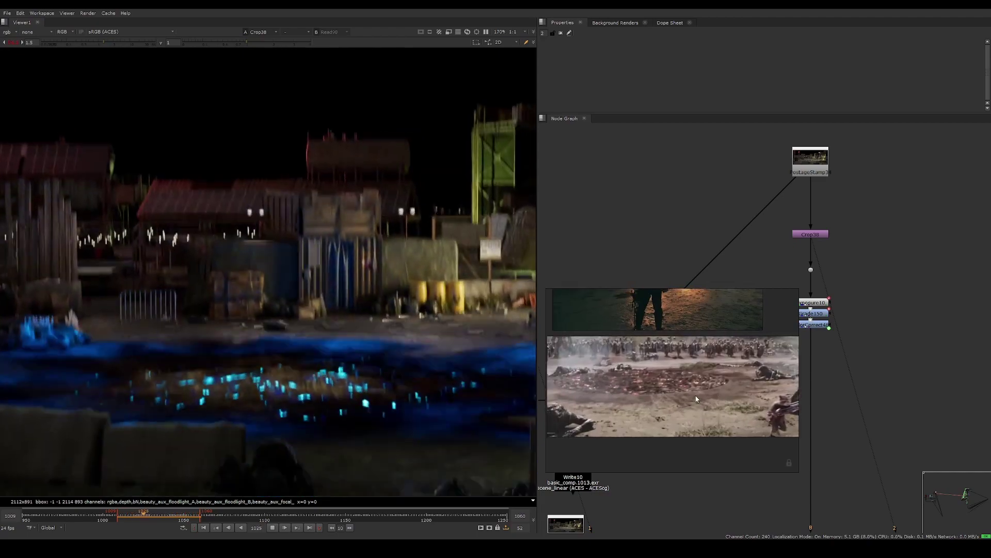
{"action": "scroll", "coordinate": [692, 395], "scroll_direction": "up", "scroll_amount": 2}
{"action": "scroll", "coordinate": [623, 366], "scroll_direction": "down", "scroll_amount": 4}
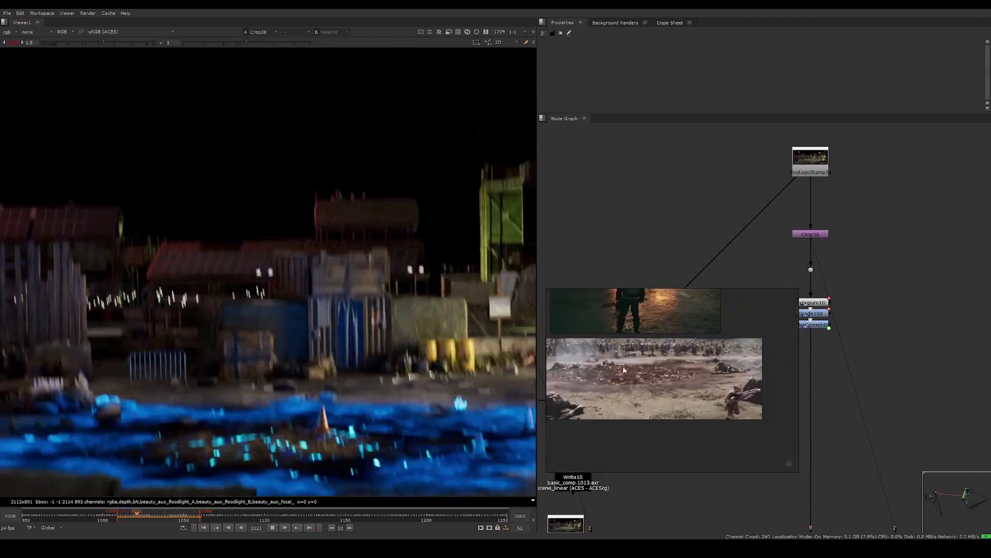
{"action": "scroll", "coordinate": [651, 382], "scroll_direction": "up", "scroll_amount": 3}
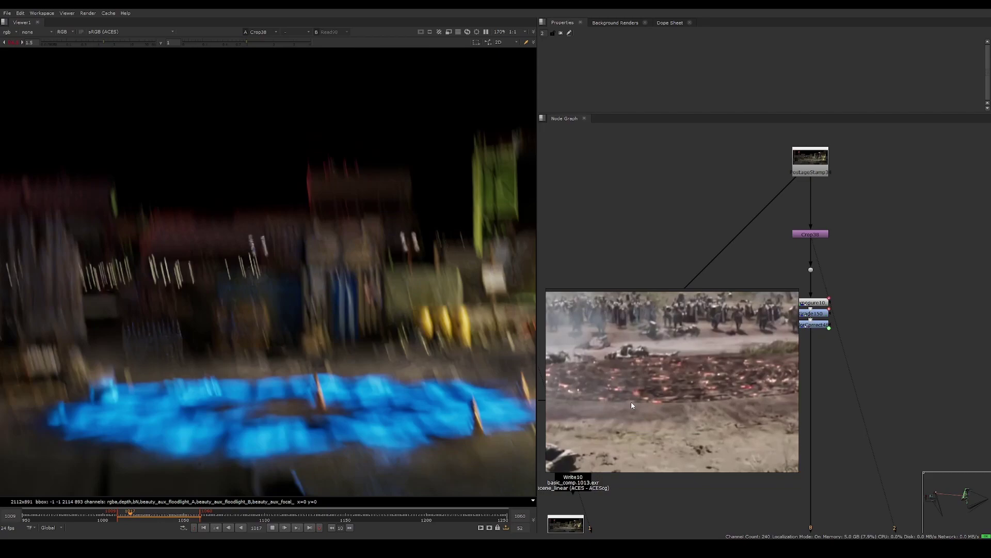
{"action": "scroll", "coordinate": [648, 401], "scroll_direction": "down", "scroll_amount": 2}
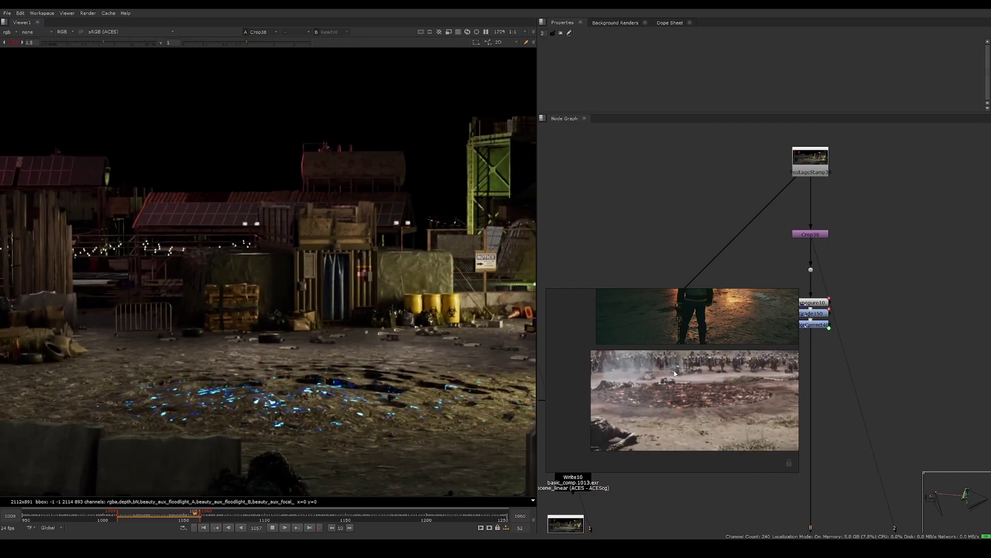
{"action": "scroll", "coordinate": [671, 379], "scroll_direction": "up", "scroll_amount": 2}
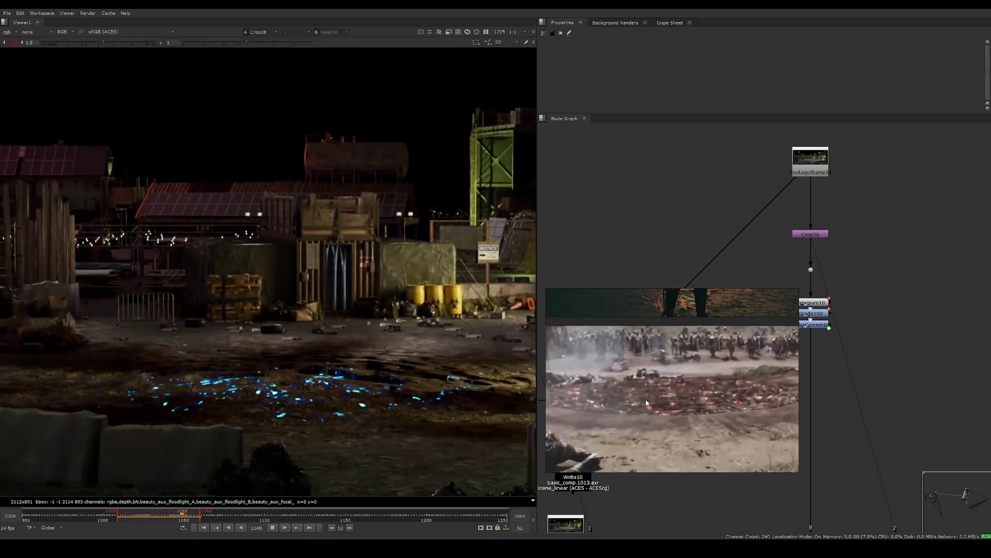
{"action": "scroll", "coordinate": [646, 399], "scroll_direction": "down", "scroll_amount": 2}
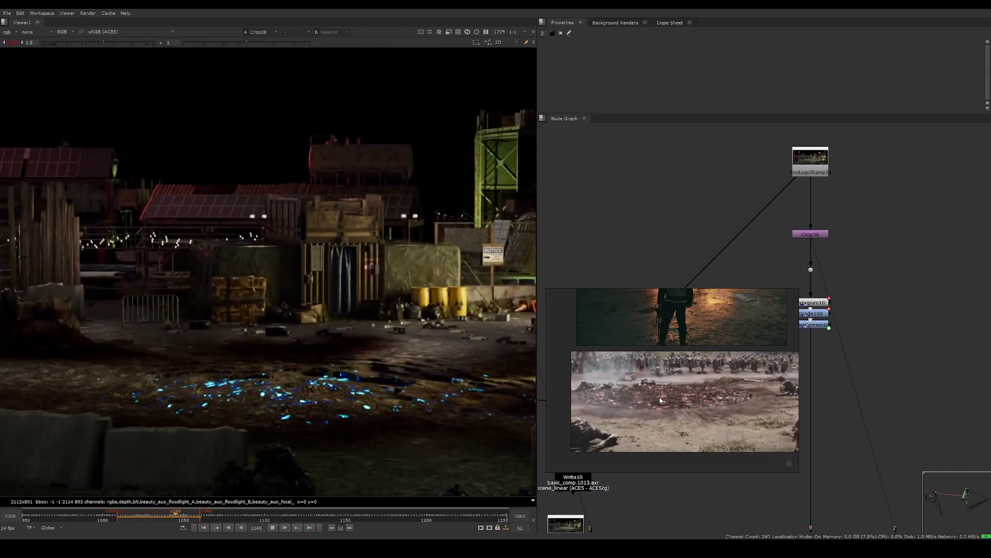
{"action": "scroll", "coordinate": [663, 399], "scroll_direction": "up", "scroll_amount": 1}
{"action": "scroll", "coordinate": [676, 398], "scroll_direction": "up", "scroll_amount": 2}
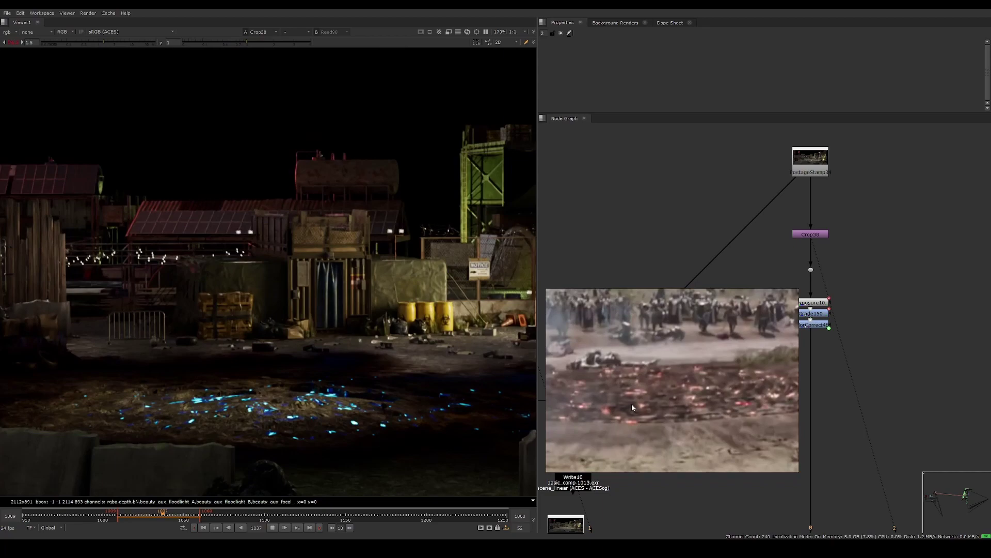
{"action": "scroll", "coordinate": [658, 397], "scroll_direction": "down", "scroll_amount": 1}
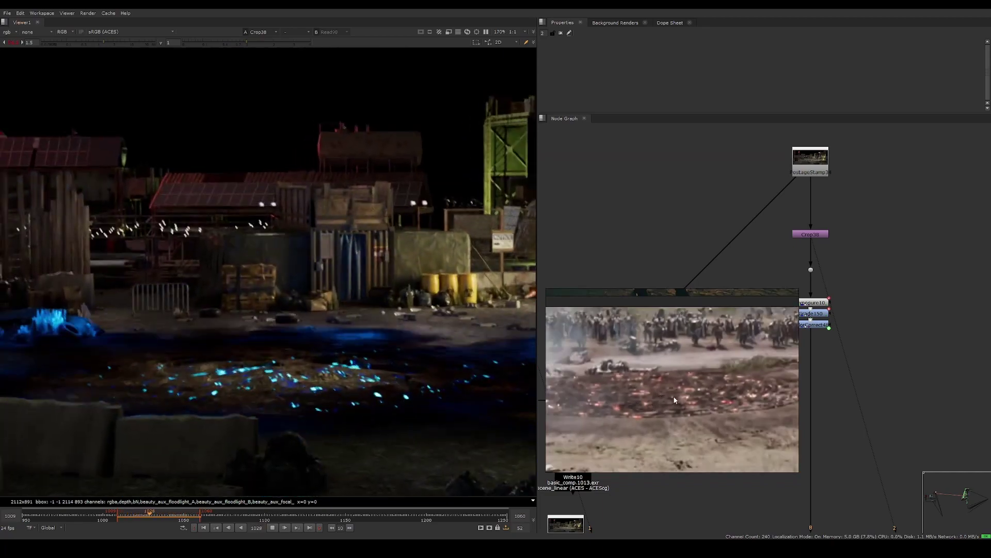
{"action": "scroll", "coordinate": [676, 398], "scroll_direction": "down", "scroll_amount": 1}
{"action": "scroll", "coordinate": [634, 383], "scroll_direction": "down", "scroll_amount": 2}
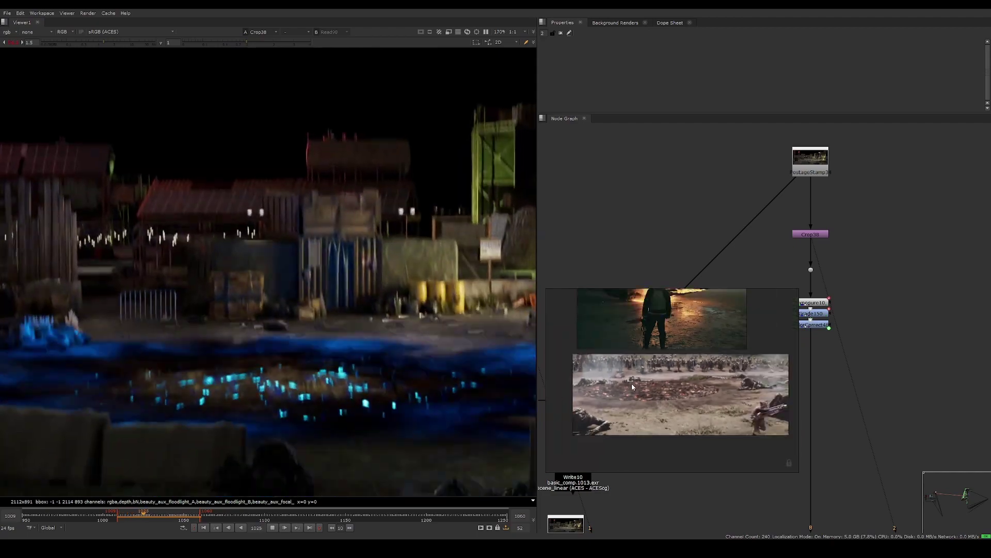
{"action": "left_click_drag", "start_coordinate": [631, 383], "coordinate": [754, 416]}
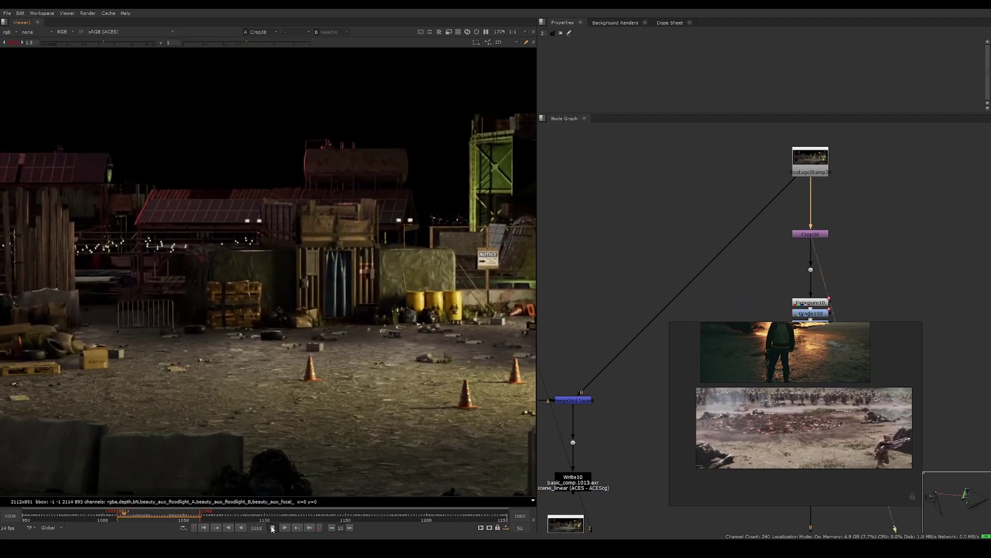
Step: Switch to Houdini and display the interpolate_P_and_attrs2 wrangle in the ground network
{"action": "key", "text": "alt+Tab"}
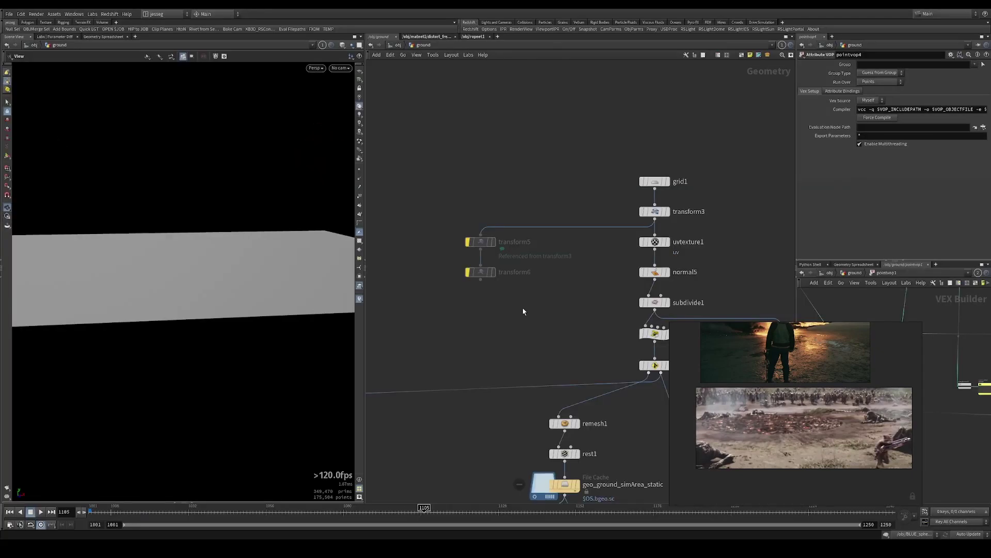
{"action": "scroll", "coordinate": [558, 330], "scroll_direction": "down", "scroll_amount": 5}
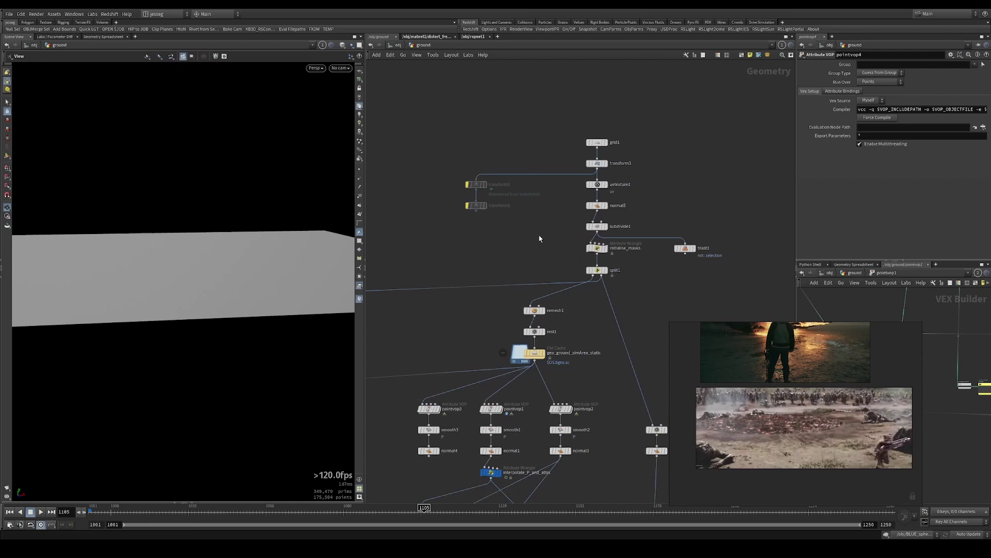
{"action": "scroll", "coordinate": [494, 395], "scroll_direction": "up", "scroll_amount": 4}
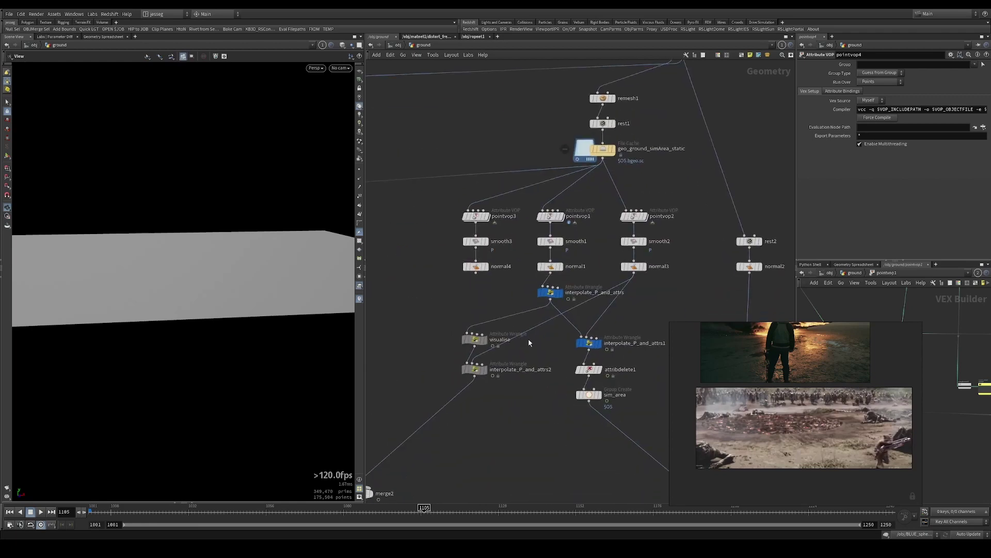
{"action": "left_click_drag", "start_coordinate": [441, 396], "coordinate": [436, 399]}
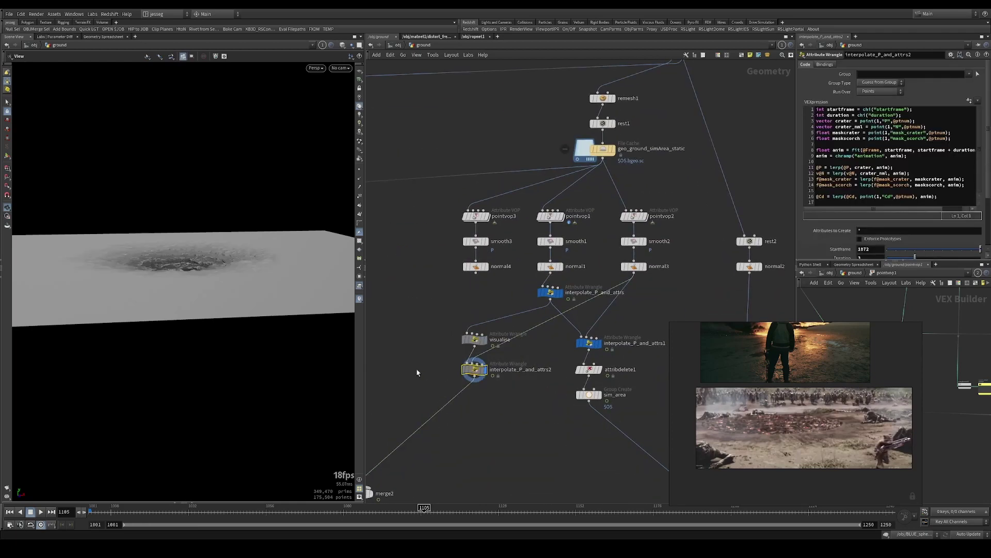
Step: Examine the crater's shape from several angles and compare its states around frames 1029, 1086 and 1027
{"action": "left_click_drag", "start_coordinate": [189, 257], "coordinate": [182, 285]}
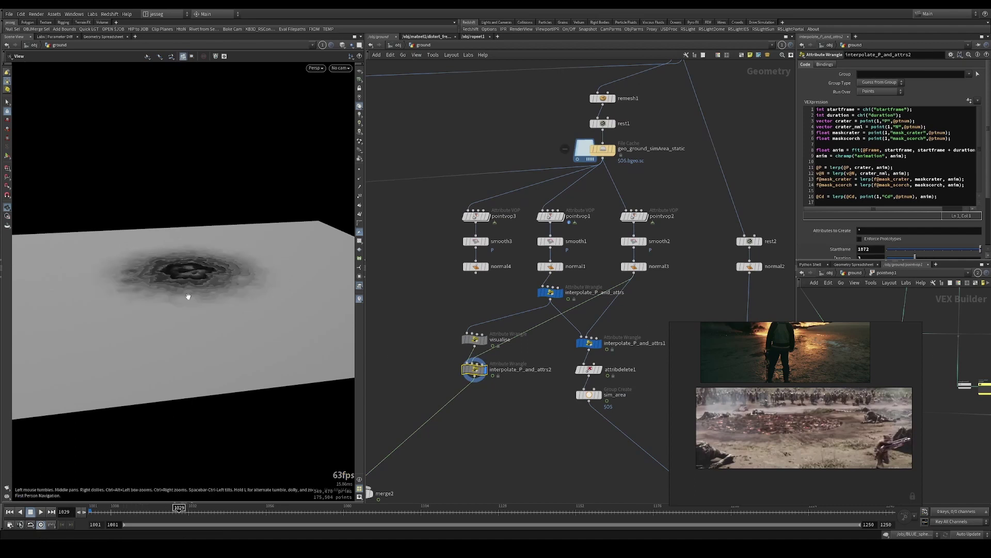
{"action": "left_click_drag", "start_coordinate": [188, 297], "coordinate": [193, 345]}
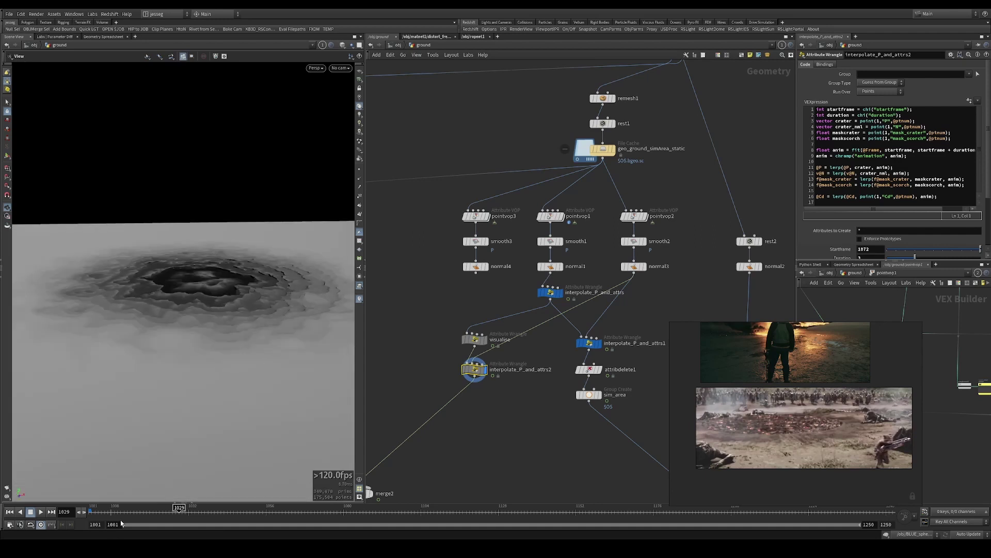
{"action": "left_click_drag", "start_coordinate": [129, 508], "coordinate": [176, 508]}
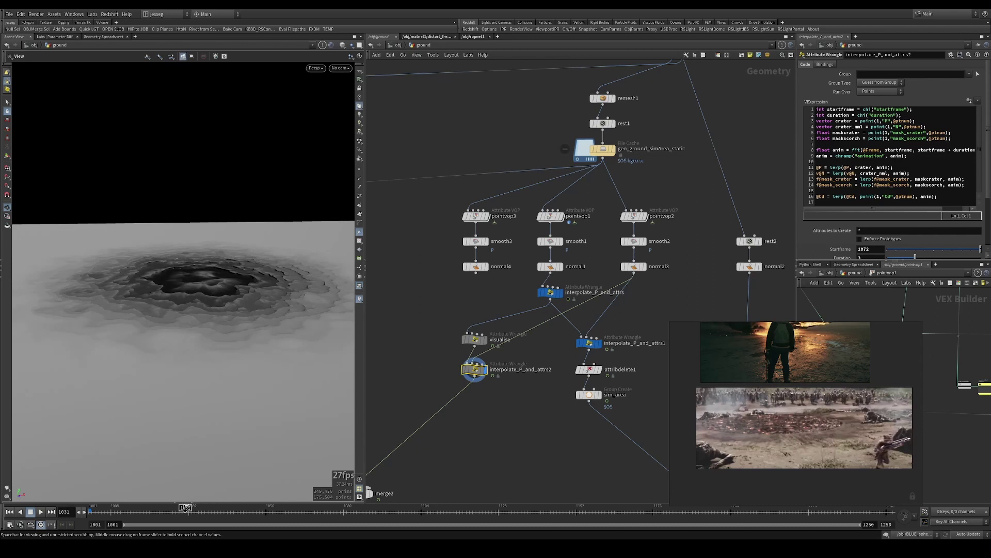
{"action": "left_click_drag", "start_coordinate": [279, 508], "coordinate": [363, 508]}
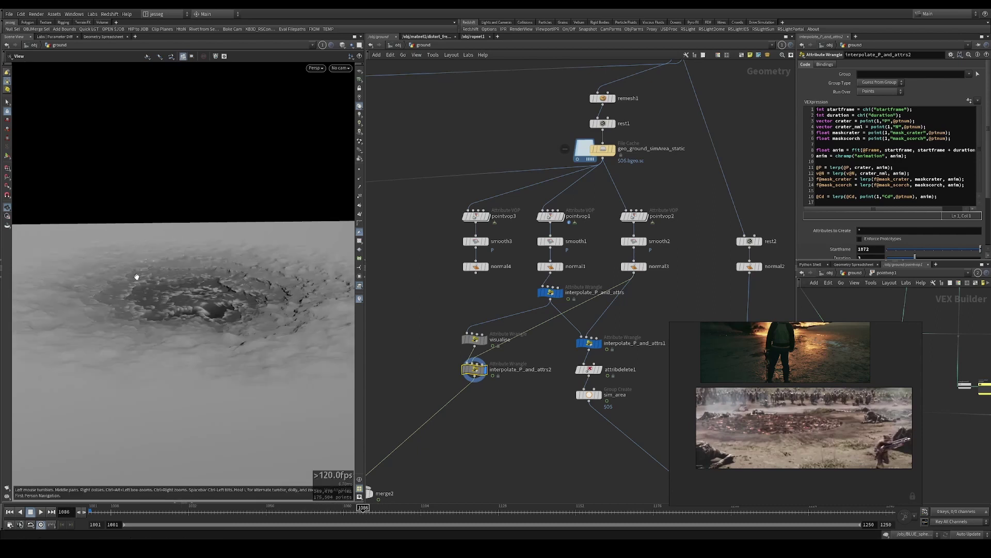
{"action": "left_click_drag", "start_coordinate": [138, 277], "coordinate": [185, 312]}
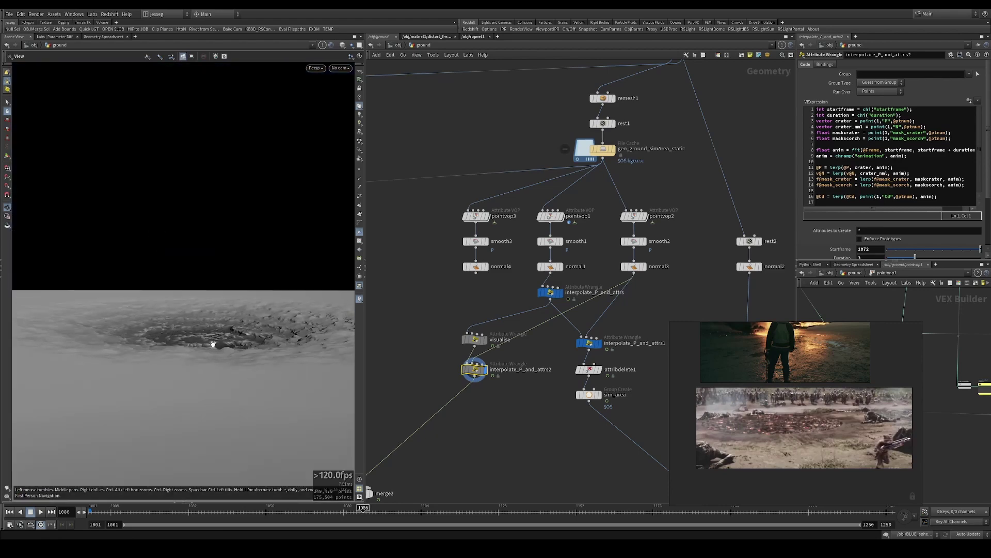
{"action": "left_click_drag", "start_coordinate": [321, 511], "coordinate": [173, 481]}
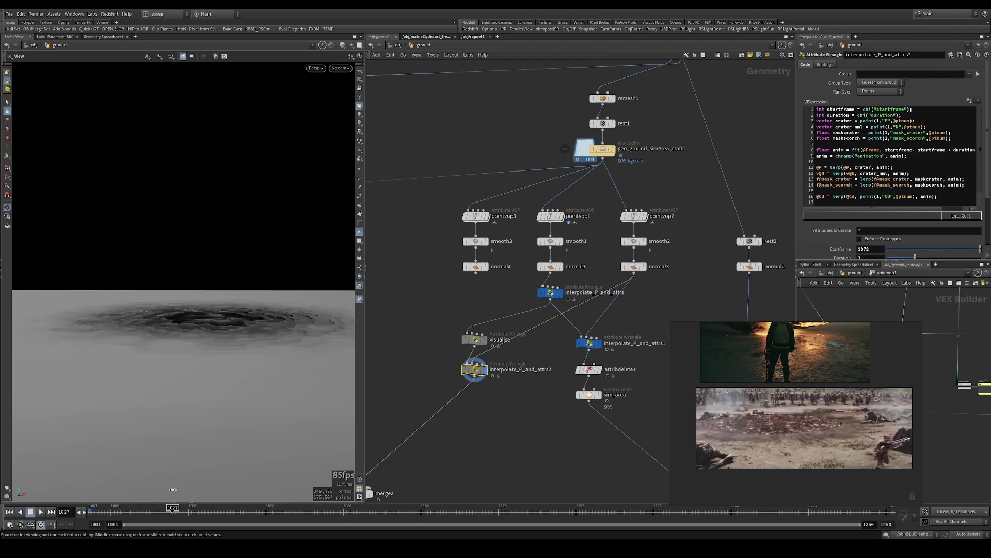
Step: Inspect the grid1 and transform3 nodes at the start of the ground network, displaying each one's geometry to compare them
{"action": "scroll", "coordinate": [500, 324], "scroll_direction": "down", "scroll_amount": 3}
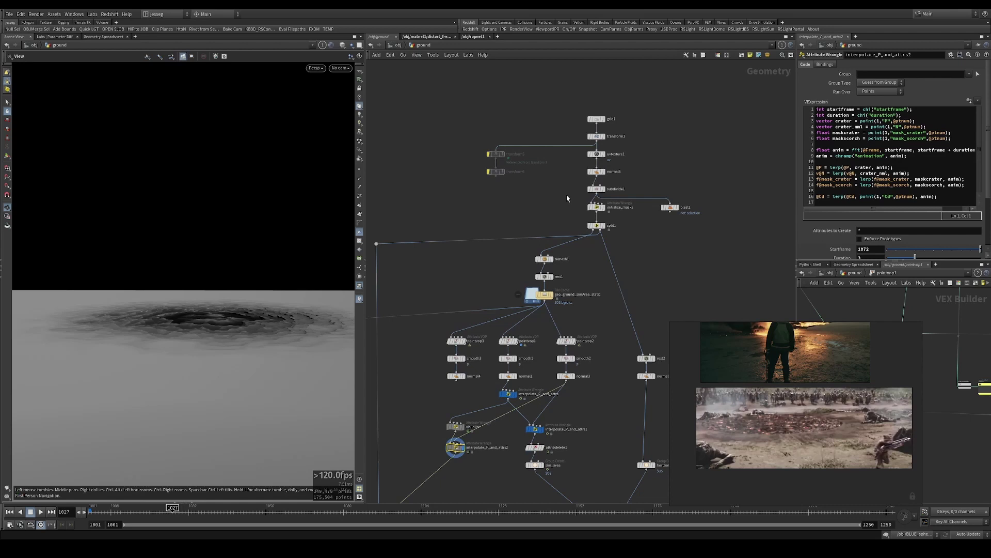
{"action": "left_click_drag", "start_coordinate": [628, 110], "coordinate": [568, 129]}
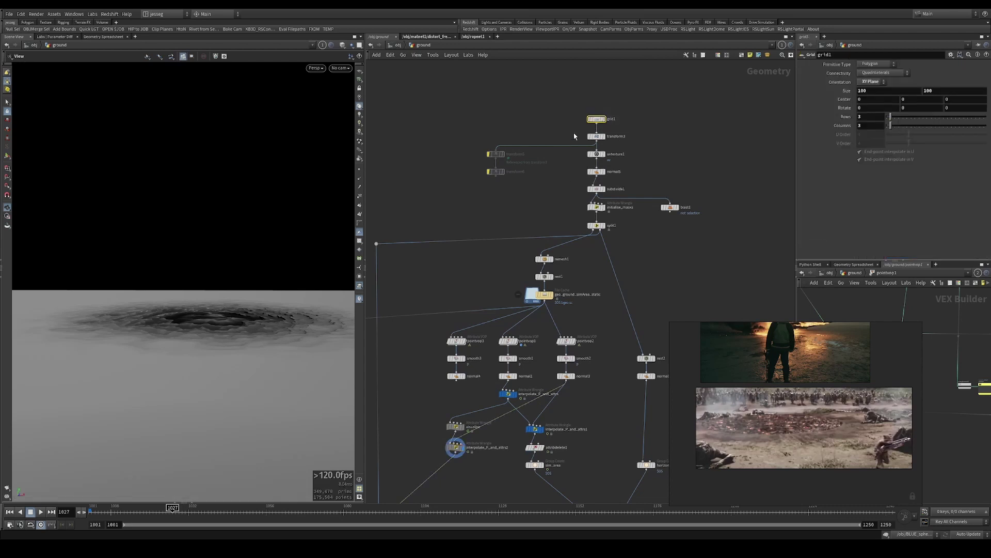
{"action": "left_click", "coordinate": [603, 137]}
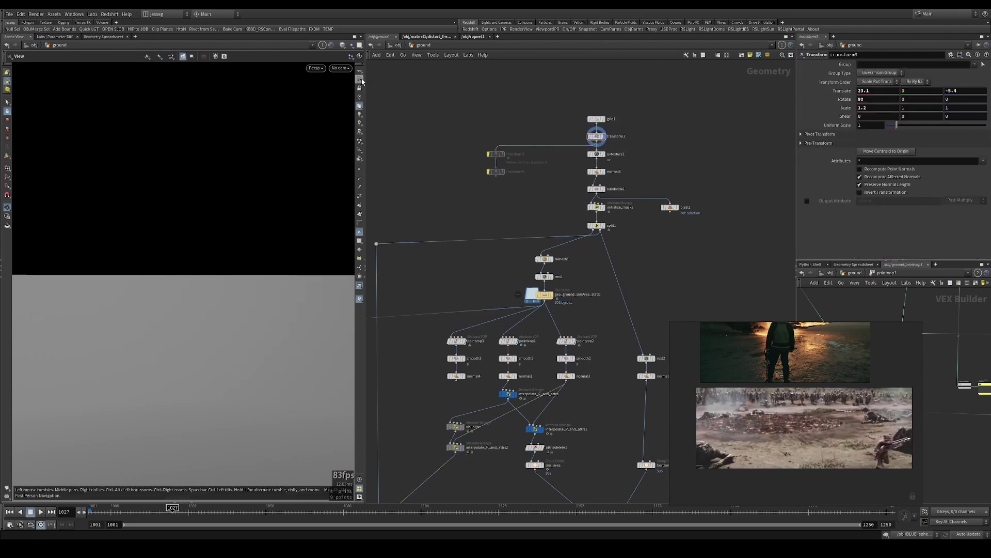
{"action": "left_click_drag", "start_coordinate": [191, 277], "coordinate": [212, 233]}
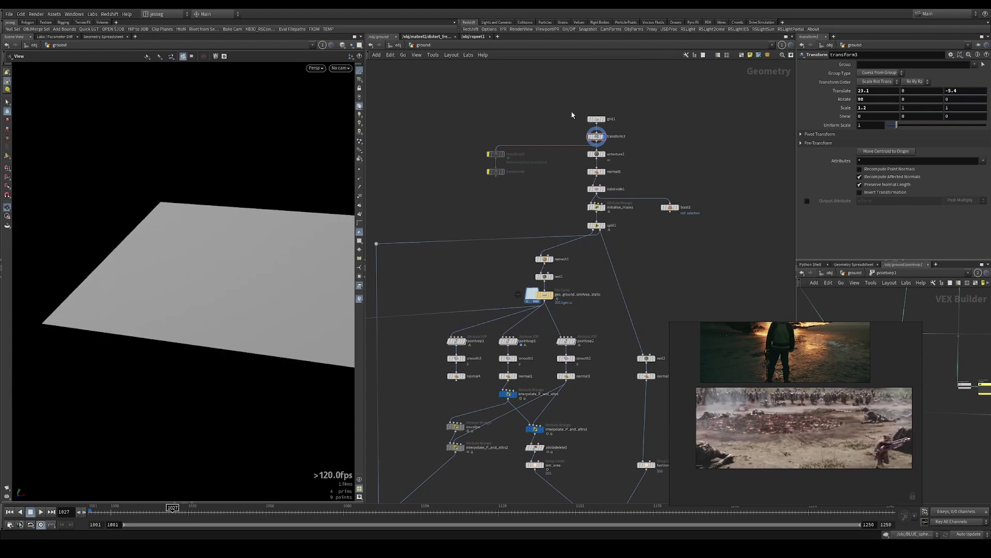
{"action": "left_click", "coordinate": [601, 119]}
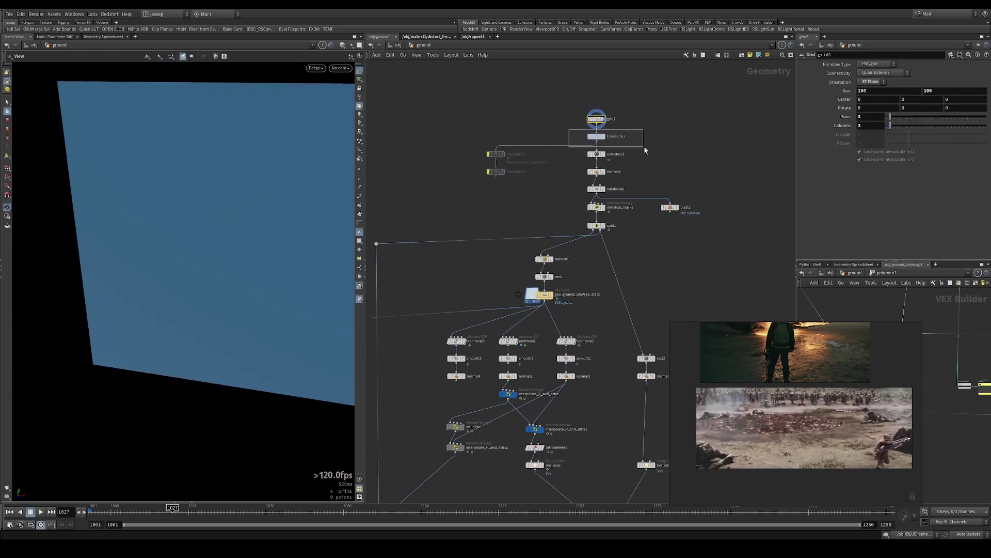
{"action": "left_click_drag", "start_coordinate": [644, 148], "coordinate": [645, 150]}
{"action": "key", "text": "r"}
{"action": "left_click_drag", "start_coordinate": [221, 250], "coordinate": [357, 217]}
{"action": "right_click_drag", "start_coordinate": [356, 217], "coordinate": [413, 205]}
Step: Display the uvtexture1 and normal5 nodes in turn to review their settings, and show subdivide1's parameters
{"action": "left_click_drag", "start_coordinate": [641, 146], "coordinate": [577, 164]}
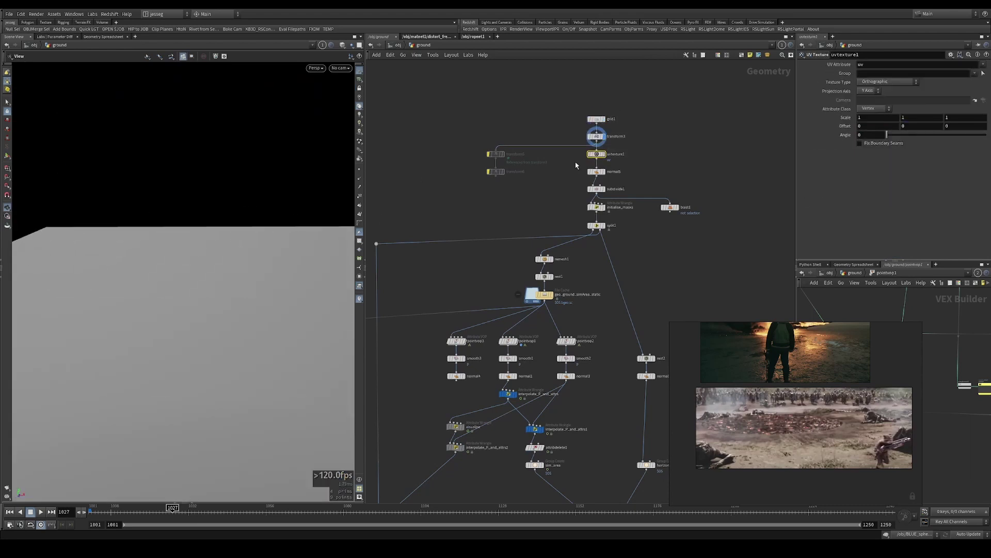
{"action": "scroll", "coordinate": [574, 170], "scroll_direction": "down", "scroll_amount": 2}
{"action": "key", "text": "r"}
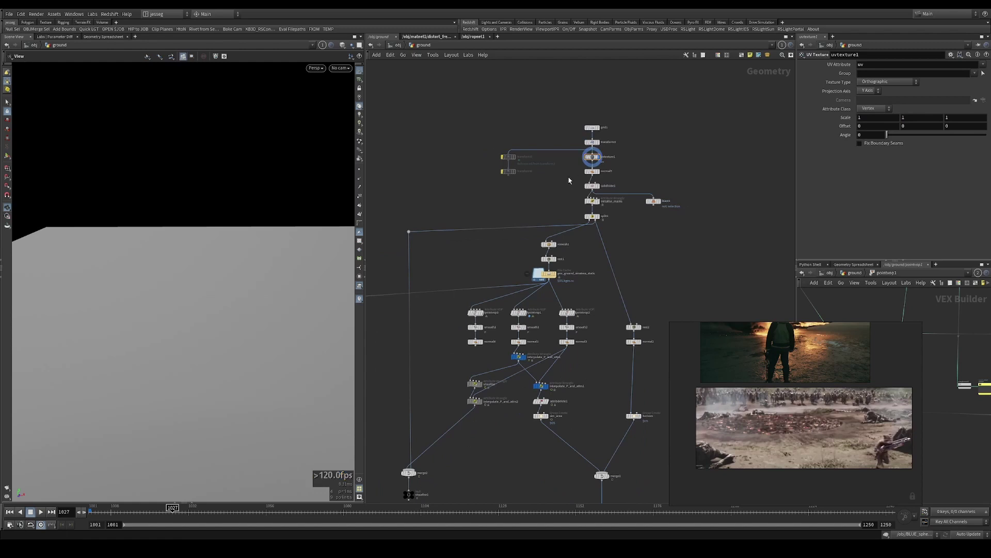
{"action": "scroll", "coordinate": [612, 166], "scroll_direction": "up", "scroll_amount": 3}
{"action": "left_click", "coordinate": [579, 176]}
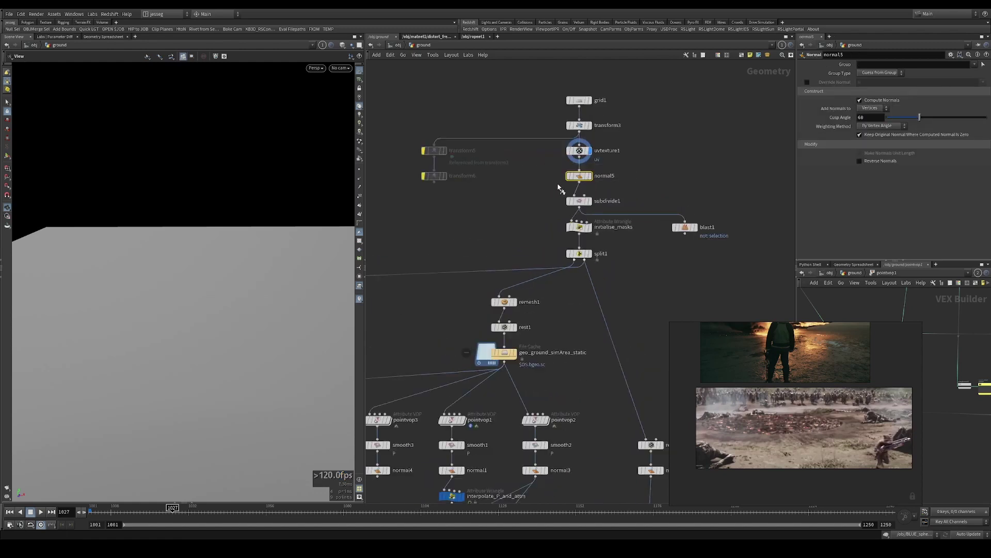
{"action": "left_click", "coordinate": [577, 201]}
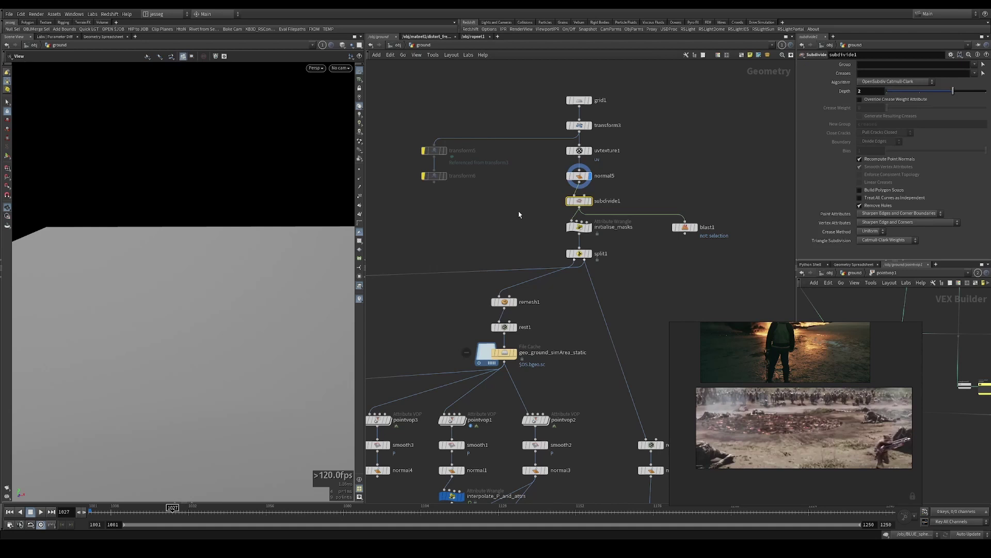
Step: Display subdivide1 to examine the subdivided ground, and show the mask-initialising code in the initialise_masks wrangle
{"action": "left_click_drag", "start_coordinate": [199, 261], "coordinate": [114, 289]}
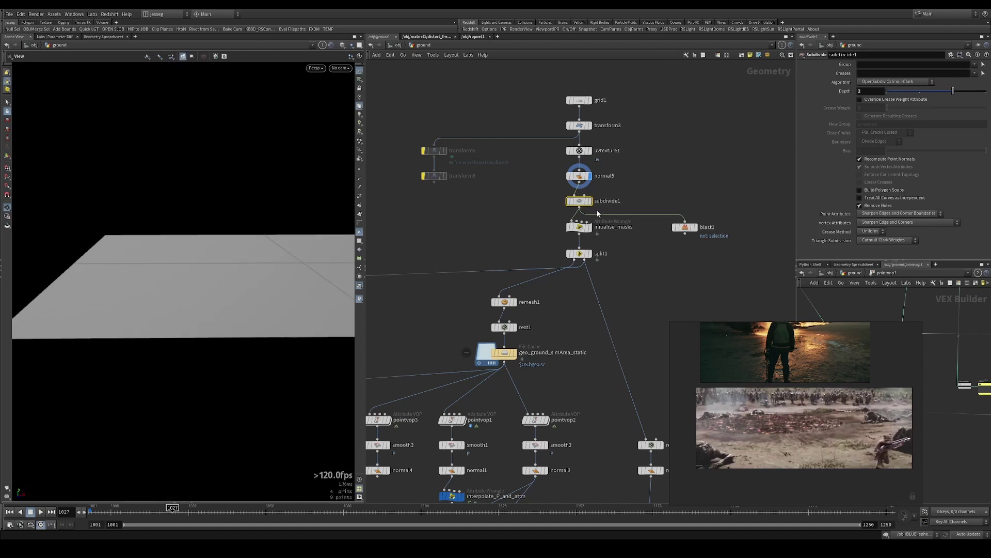
{"action": "left_click_drag", "start_coordinate": [224, 240], "coordinate": [320, 253]}
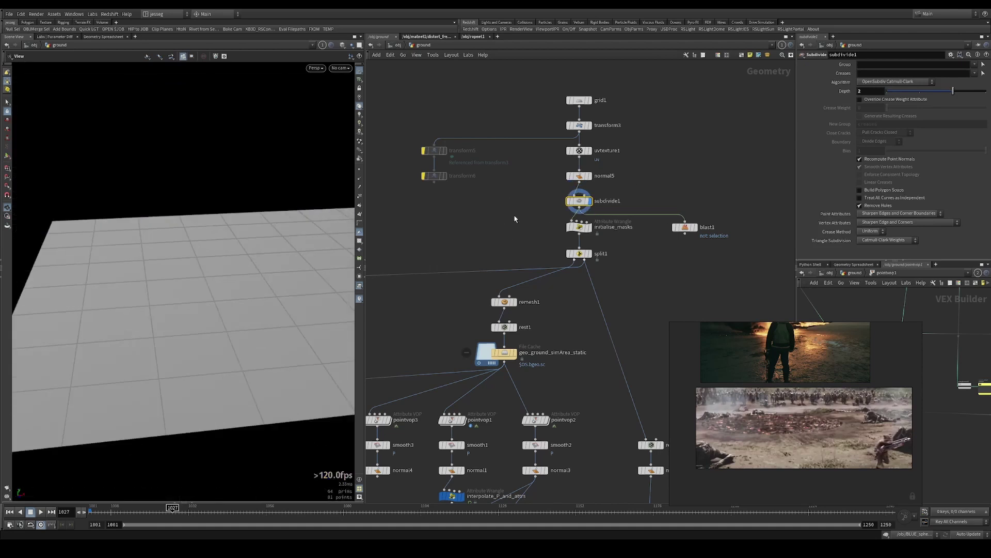
{"action": "left_click", "coordinate": [579, 227]}
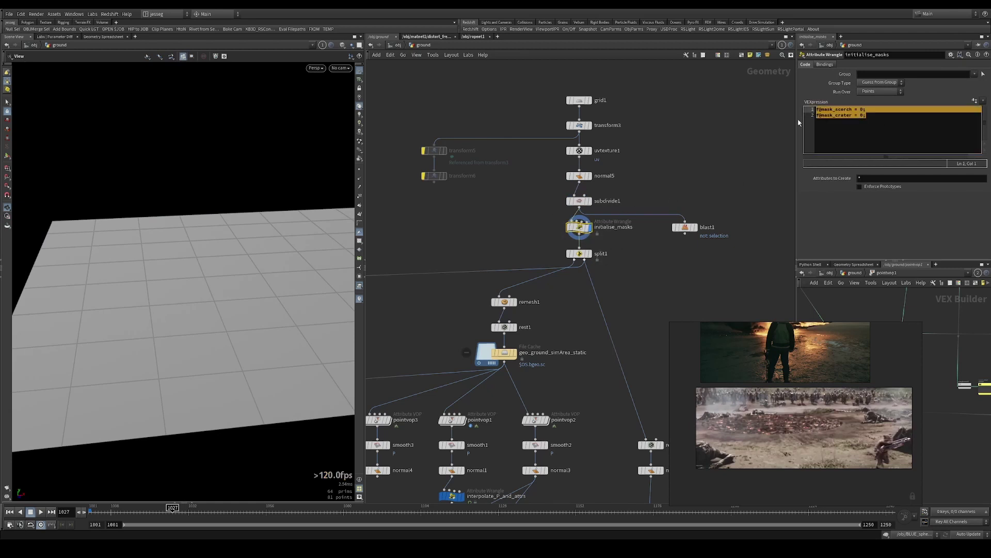
Step: Display split1 in the viewport and examine the ground patch it separates from the rest of the grid
{"action": "left_click", "coordinate": [579, 254]}
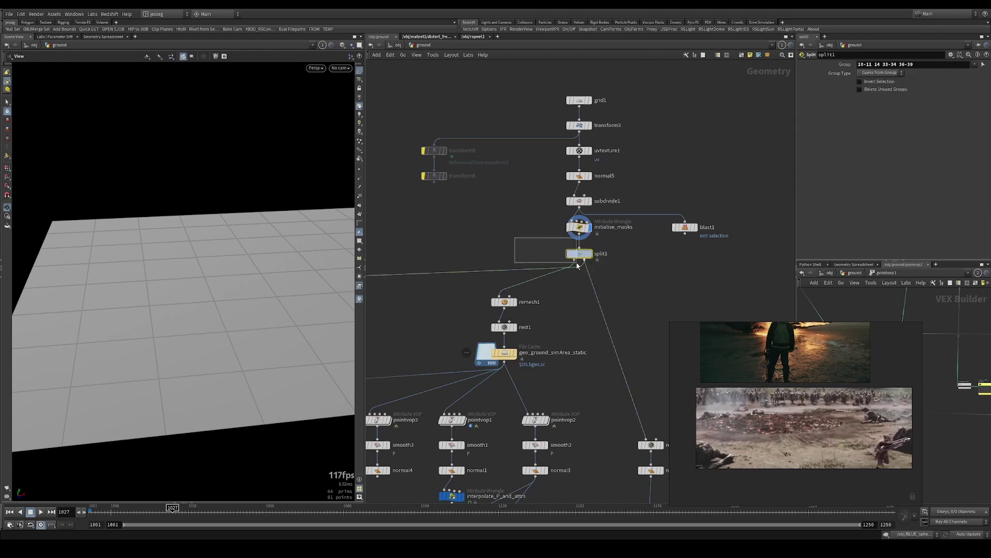
{"action": "left_click_drag", "start_coordinate": [515, 238], "coordinate": [602, 263]}
{"action": "key", "text": "r"}
{"action": "left_click_drag", "start_coordinate": [226, 266], "coordinate": [319, 89]}
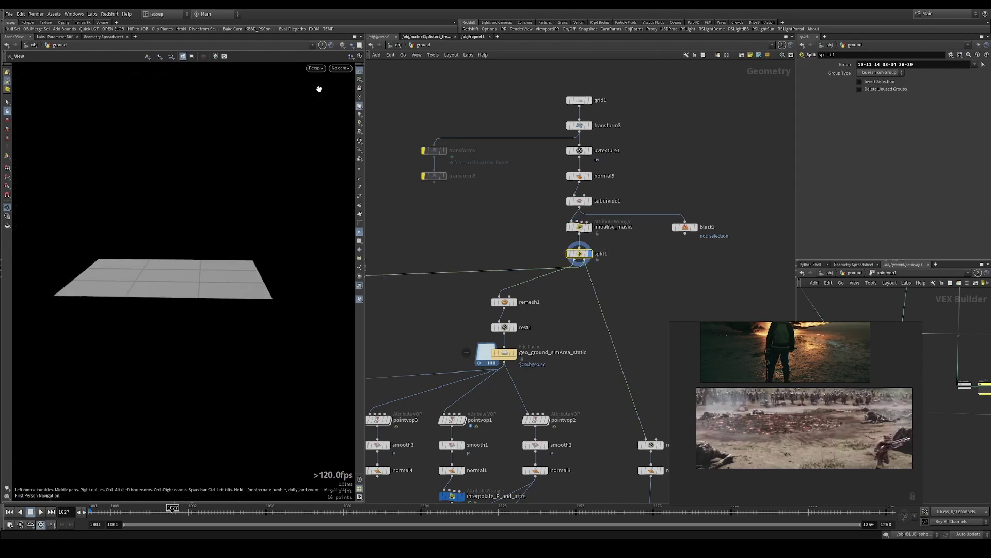
Step: Look through the shot camera cam12 and show all other scene objects around the ground patch
{"action": "left_click", "coordinate": [349, 70]}
{"action": "left_click", "coordinate": [361, 125]}
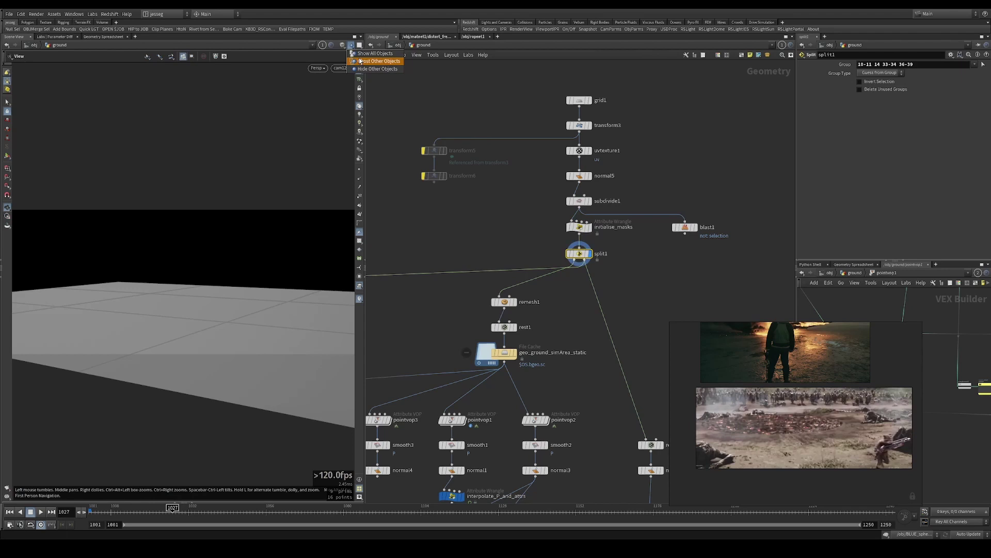
{"action": "left_click", "coordinate": [361, 54]}
{"action": "mouse_move", "coordinate": [192, 277]}
{"action": "right_mouse_down"}
{"action": "mouse_move", "coordinate": [184, 282]}
{"action": "mouse_move", "coordinate": [203, 275]}
{"action": "right_mouse_up"}
{"action": "left_click", "coordinate": [342, 69]}
{"action": "left_click", "coordinate": [364, 137]}
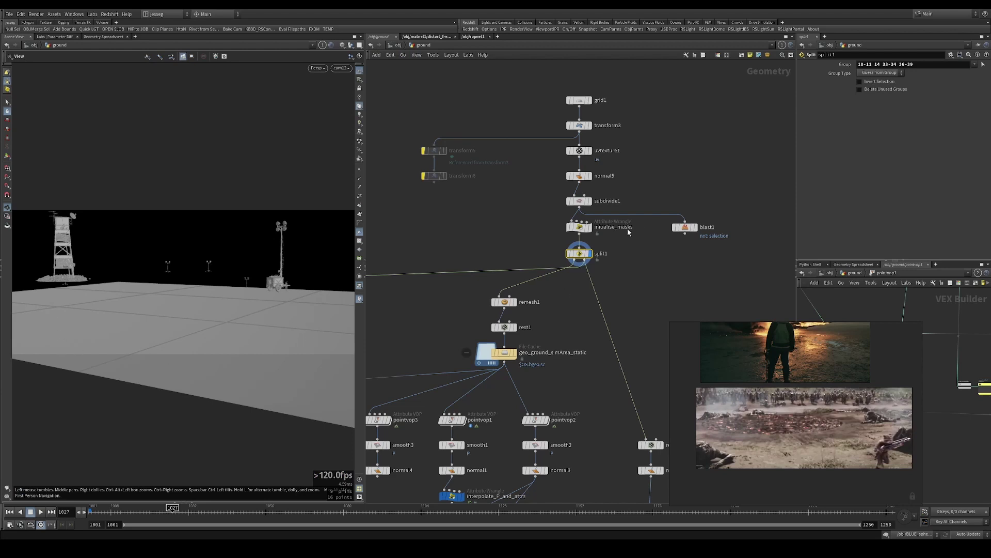
Step: Compare the initialise_masks and split1 outputs, and display remesh1 to examine the remeshed simulation area from above
{"action": "left_click", "coordinate": [590, 227]}
{"action": "left_click", "coordinate": [590, 253]}
{"action": "middle_click_drag", "start_coordinate": [556, 302], "coordinate": [530, 257]}
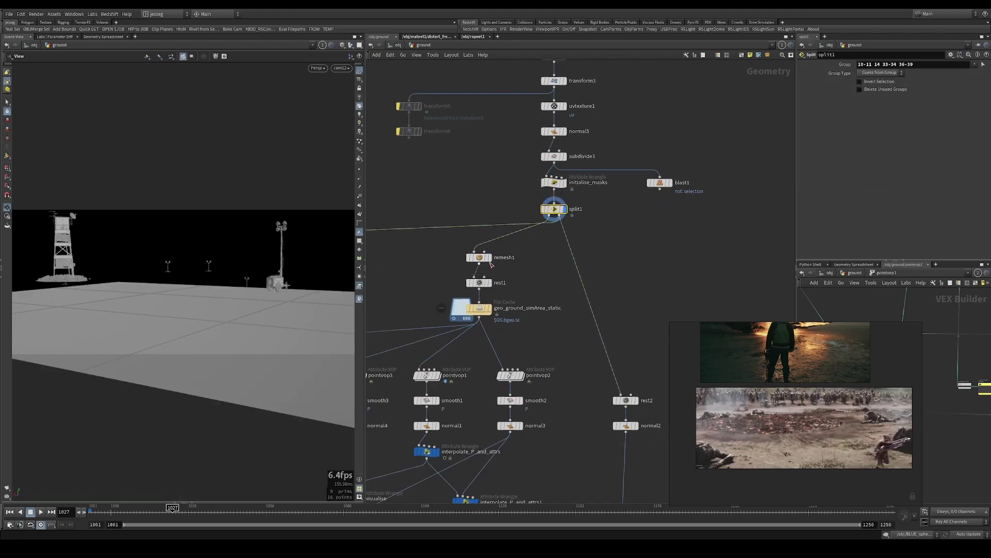
{"action": "left_click", "coordinate": [492, 260]}
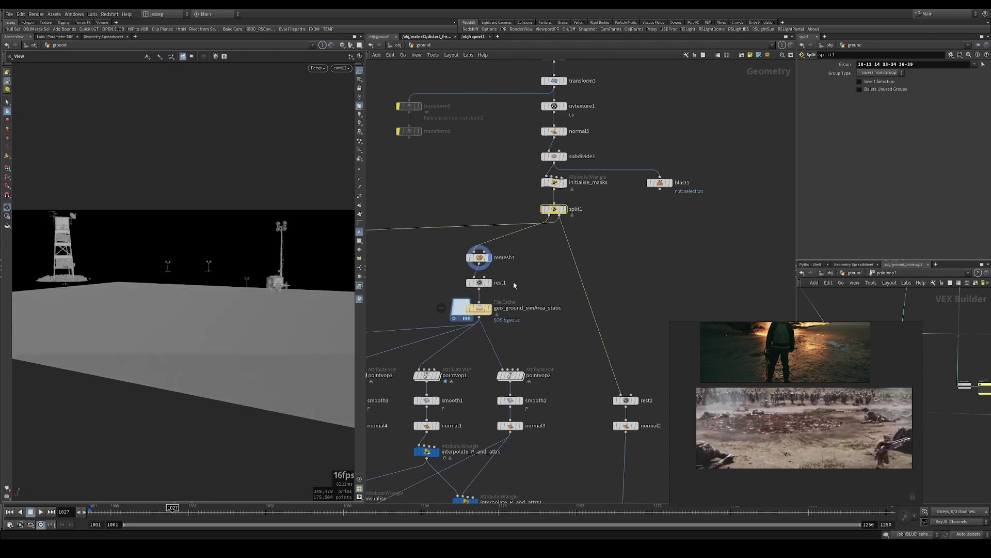
{"action": "left_click_drag", "start_coordinate": [152, 319], "coordinate": [157, 348]}
{"action": "right_click_drag", "start_coordinate": [157, 348], "coordinate": [325, 263]}
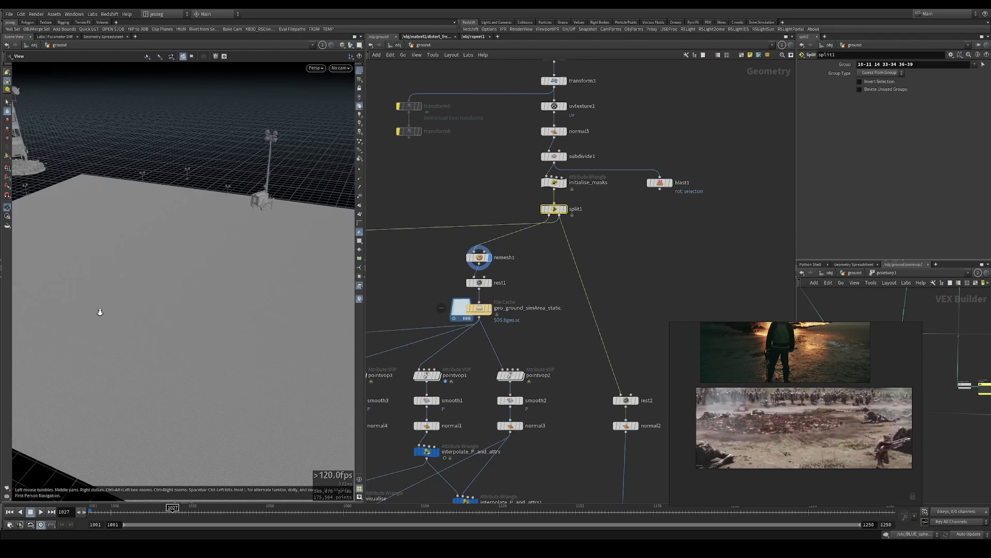
Step: Display rest2 on the other split branch and examine the surrounding ground with its cut-out area from above
{"action": "left_click", "coordinate": [359, 117]}
{"action": "left_click", "coordinate": [649, 356]}
{"action": "middle_click_drag", "start_coordinate": [623, 325], "coordinate": [570, 293]}
{"action": "left_click", "coordinate": [574, 368]}
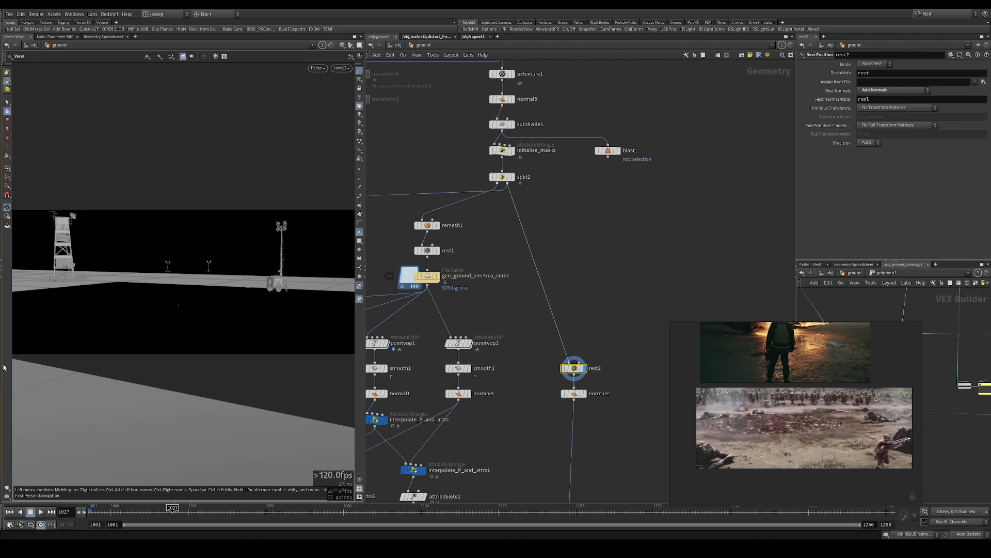
{"action": "right_click_drag", "start_coordinate": [156, 270], "coordinate": [152, 274]}
{"action": "left_click_drag", "start_coordinate": [153, 274], "coordinate": [149, 292]}
{"action": "right_click_drag", "start_coordinate": [149, 292], "coordinate": [41, 288]}
{"action": "left_click_drag", "start_coordinate": [131, 287], "coordinate": [172, 307]}
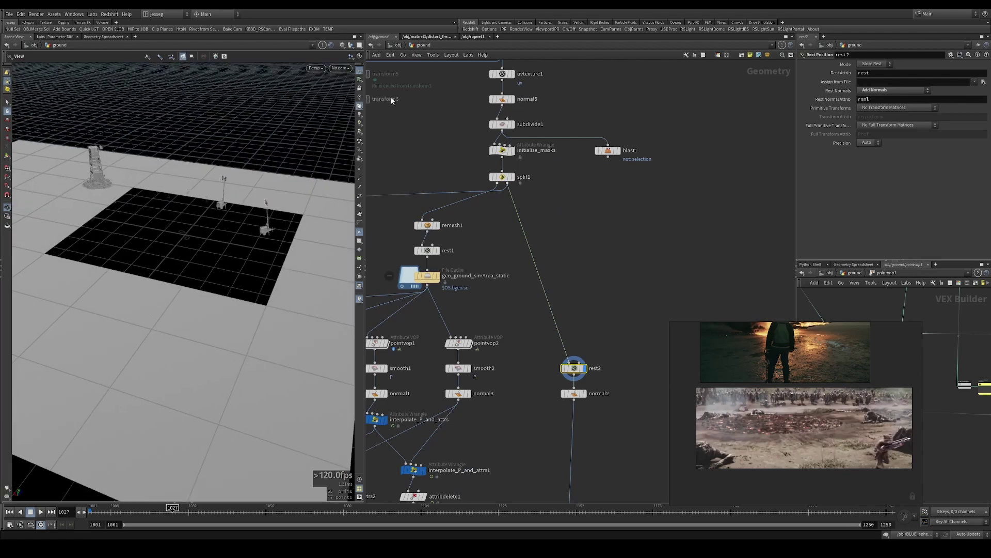
Step: Return to the shot camera and display remesh1 and rest1 in turn, reviewing the rest position settings
{"action": "left_click", "coordinate": [342, 68]}
{"action": "left_click", "coordinate": [361, 129]}
{"action": "middle_click_drag", "start_coordinate": [409, 270], "coordinate": [486, 258]}
{"action": "left_click", "coordinate": [485, 259]}
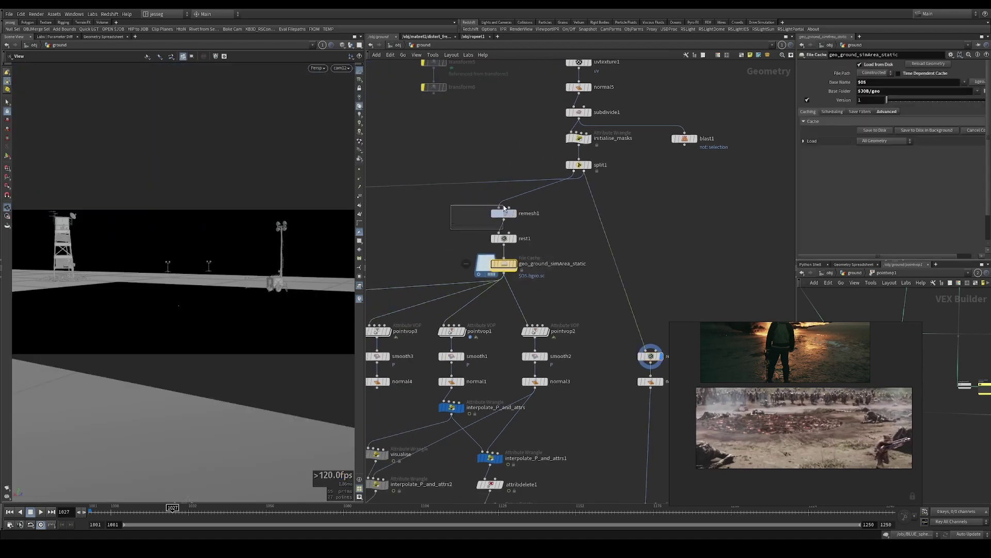
{"action": "left_click_drag", "start_coordinate": [504, 206], "coordinate": [504, 205]}
{"action": "key", "text": "r"}
{"action": "left_click_drag", "start_coordinate": [455, 228], "coordinate": [527, 245]}
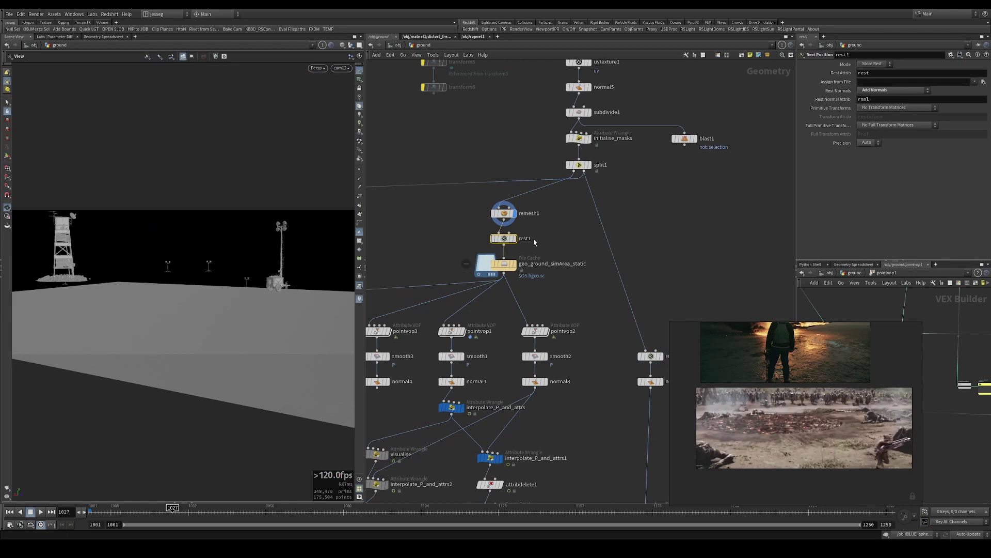
{"action": "middle_click", "coordinate": [505, 241]}
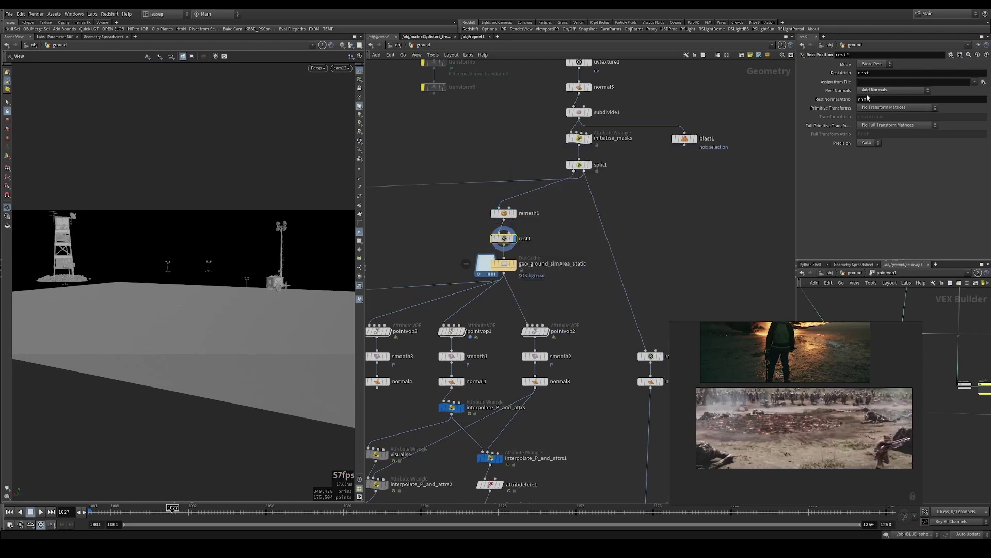
Step: Review the settings of the geo_ground_simArea_static file cache below rest1
{"action": "left_click_drag", "start_coordinate": [521, 269], "coordinate": [478, 283]}
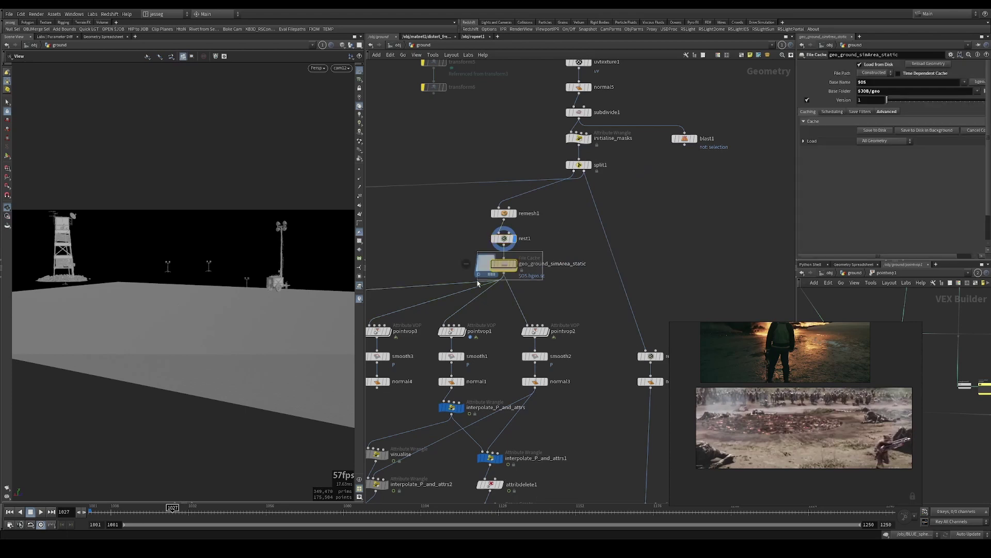
{"action": "middle_click_drag", "start_coordinate": [559, 290], "coordinate": [589, 271]}
{"action": "left_click_drag", "start_coordinate": [587, 270], "coordinate": [501, 242]}
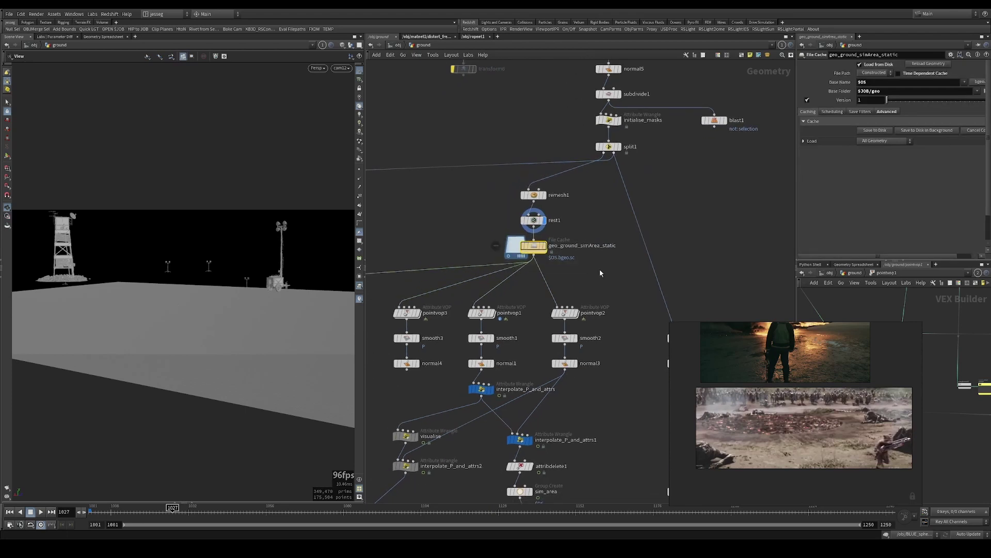
{"action": "middle_click_drag", "start_coordinate": [458, 261], "coordinate": [535, 231]}
{"action": "scroll", "coordinate": [579, 252], "scroll_direction": "up", "scroll_amount": 3}
Step: Display pointvop1 and examine the crater deformation it creates in the ground
{"action": "left_click", "coordinate": [524, 240]}
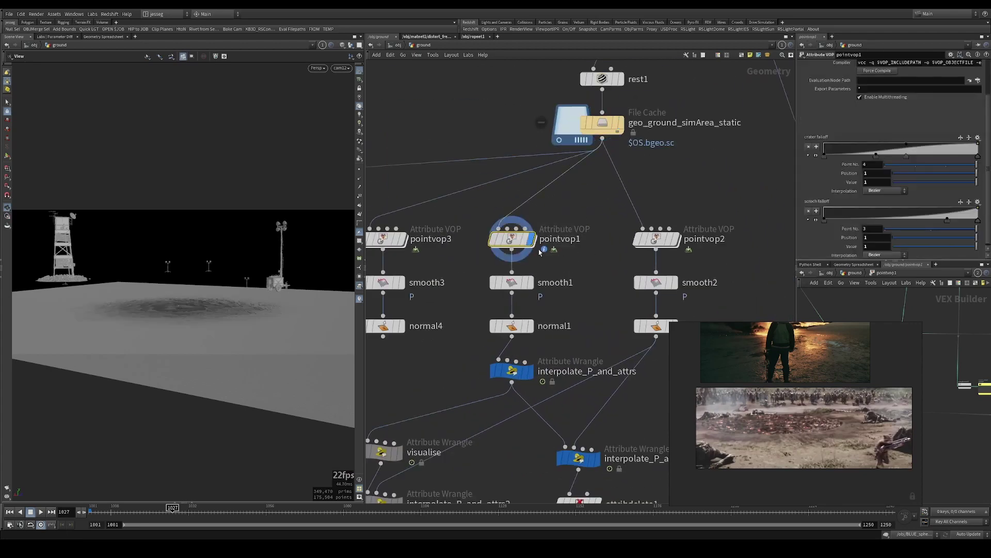
{"action": "left_click_drag", "start_coordinate": [478, 219], "coordinate": [477, 218]}
{"action": "left_click_drag", "start_coordinate": [191, 311], "coordinate": [191, 319]}
{"action": "scroll", "coordinate": [192, 310], "scroll_direction": "up", "scroll_amount": 3}
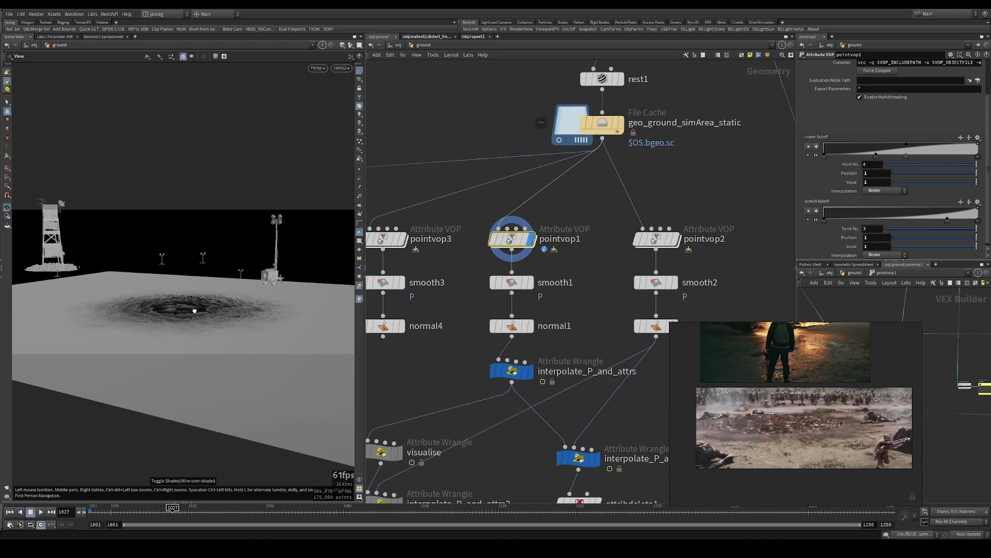
{"action": "scroll", "coordinate": [534, 254], "scroll_direction": "down", "scroll_amount": 3}
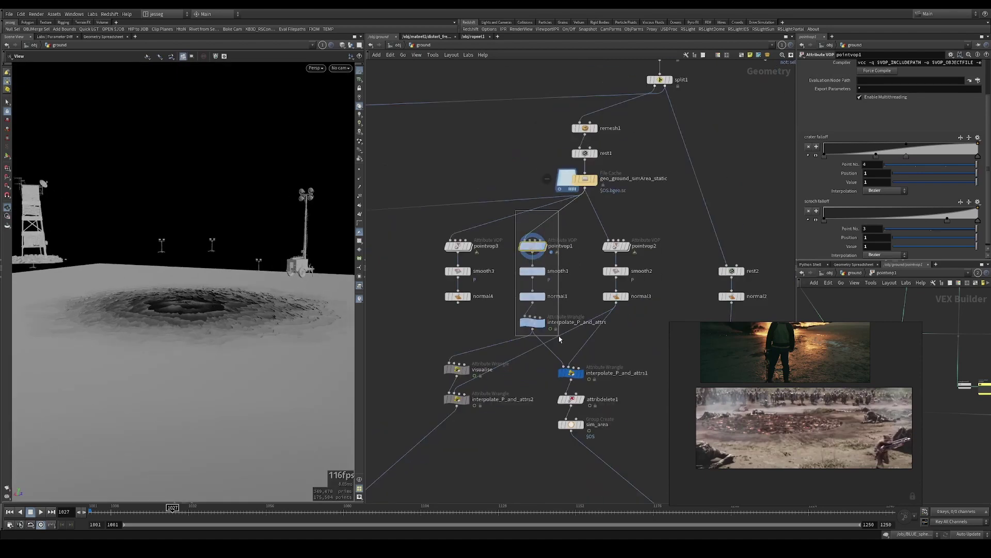
Step: Cut the unused pointvop3, smooth3 and normal4 branch out of the ground network
{"action": "left_click_drag", "start_coordinate": [559, 339], "coordinate": [559, 338]}
{"action": "left_click", "coordinate": [558, 254]}
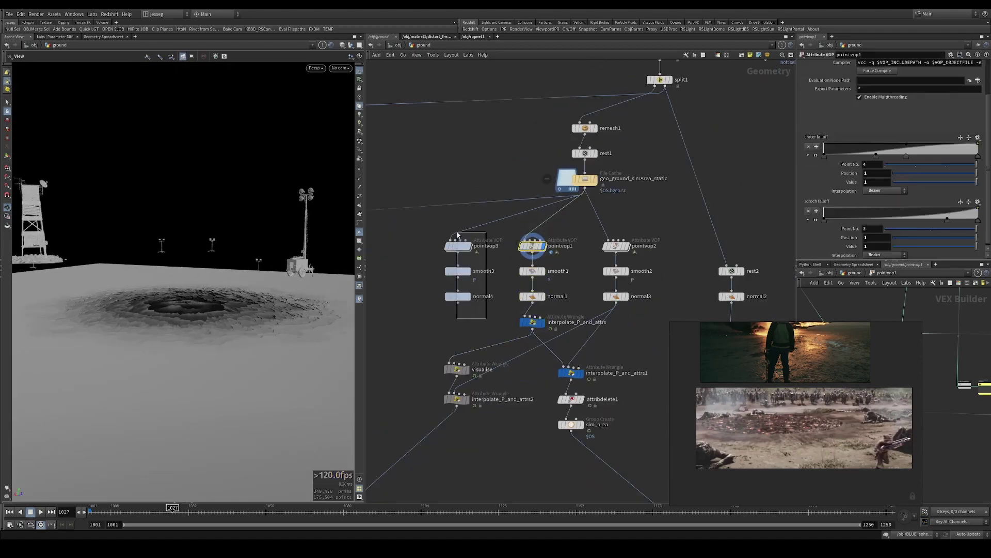
{"action": "key", "text": "ctrl+x"}
{"action": "middle_click_drag", "start_coordinate": [572, 270], "coordinate": [579, 259]}
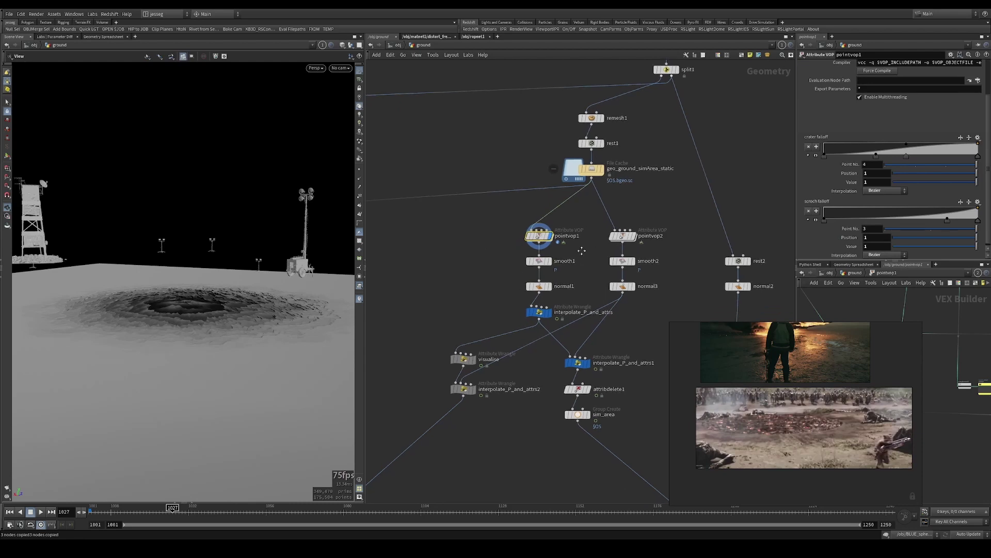
Step: Examine pointvop1's crater from low and raised angles, and scrub the early frames to view it with the explosion debris
{"action": "left_click_drag", "start_coordinate": [178, 299], "coordinate": [174, 307], "text": "alt"}
{"action": "right_click_drag", "start_coordinate": [175, 307], "coordinate": [192, 290], "text": "alt"}
{"action": "left_click_drag", "start_coordinate": [192, 290], "coordinate": [237, 296], "text": "alt"}
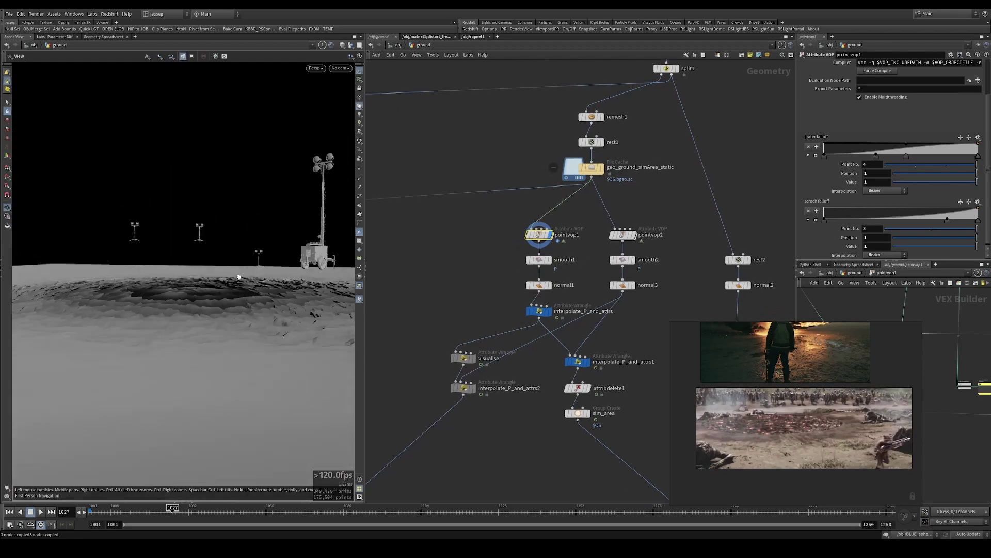
{"action": "mouse_move", "coordinate": [239, 277]}
{"action": "left_mouse_down"}
{"action": "mouse_move", "coordinate": [237, 290]}
{"action": "mouse_move", "coordinate": [153, 310]}
{"action": "mouse_move", "coordinate": [265, 277]}
{"action": "mouse_move", "coordinate": [239, 293]}
{"action": "left_mouse_up"}
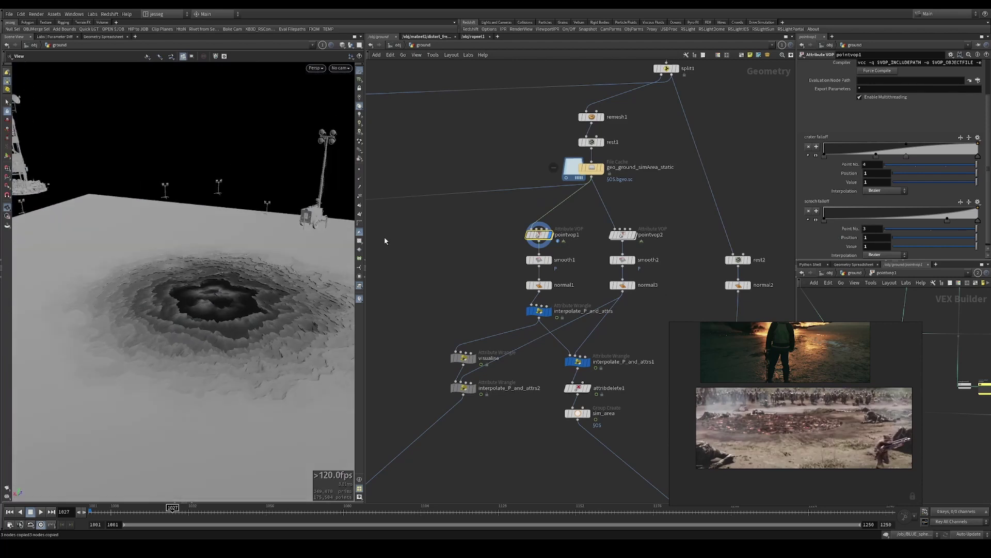
{"action": "left_click_drag", "start_coordinate": [172, 509], "coordinate": [76, 518]}
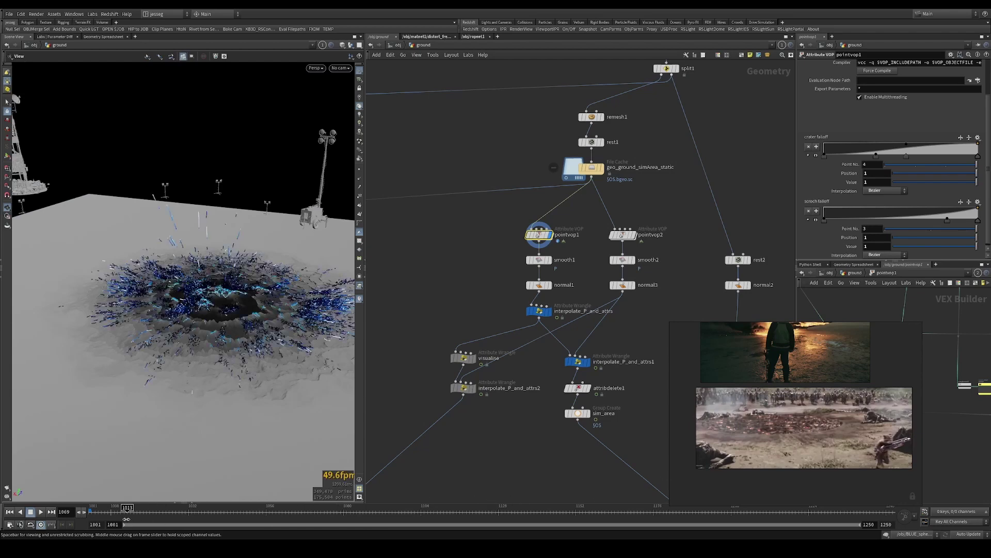
{"action": "left_click", "coordinate": [134, 507]}
Step: Hide the other scene objects and scrub the timeline to check pointvop1's crater over time, stopping at frame 1019
{"action": "left_click", "coordinate": [351, 45]}
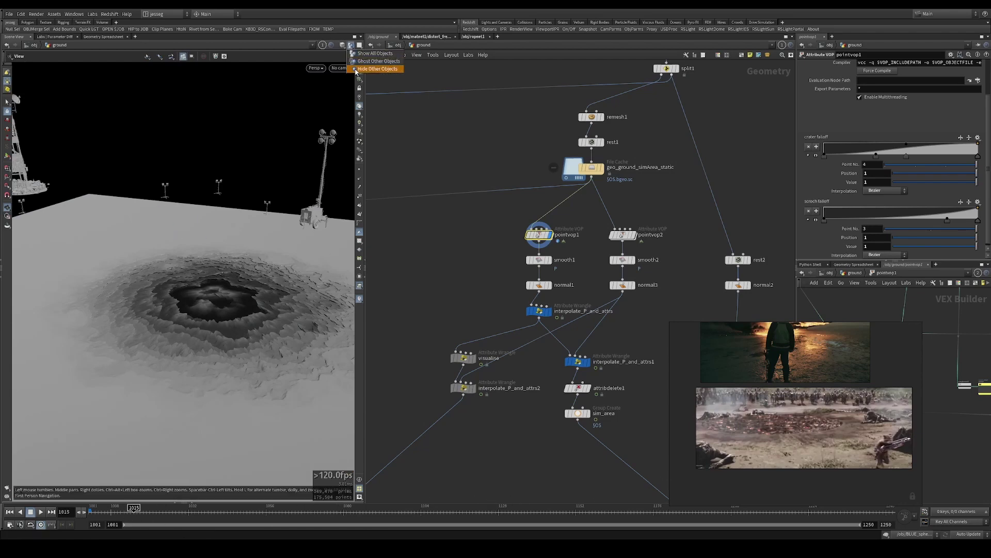
{"action": "left_click", "coordinate": [378, 68]}
{"action": "left_click", "coordinate": [288, 509]}
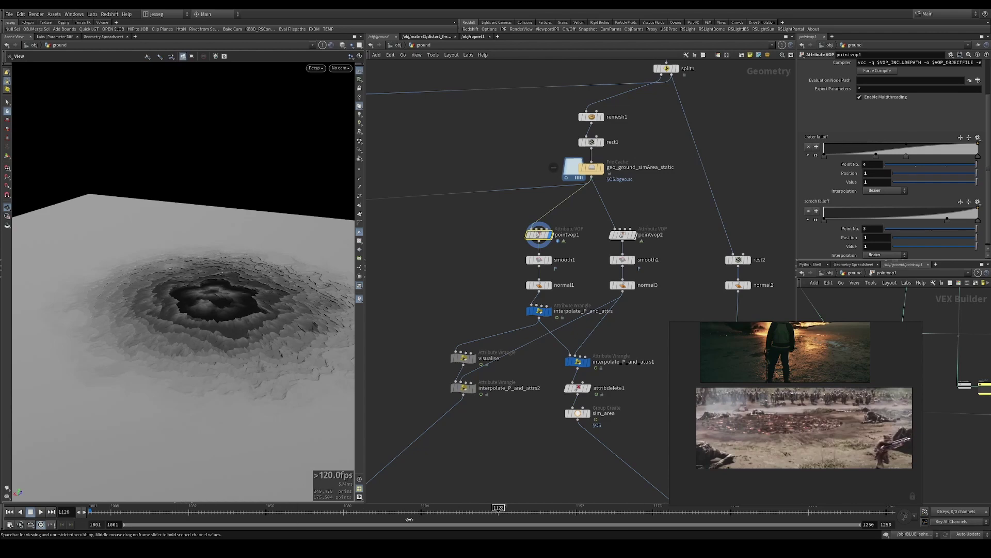
{"action": "left_click_drag", "start_coordinate": [409, 520], "coordinate": [146, 510]}
Step: Display pointvop2, examine its crater from the side and below, and compare its shape with pointvop1's
{"action": "left_click", "coordinate": [633, 235]}
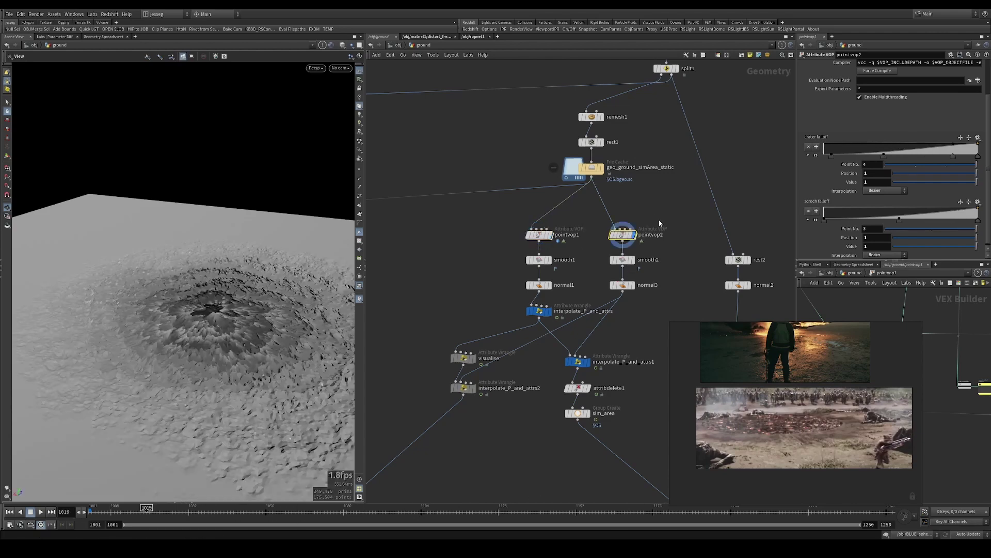
{"action": "left_click_drag", "start_coordinate": [216, 346], "coordinate": [241, 330]}
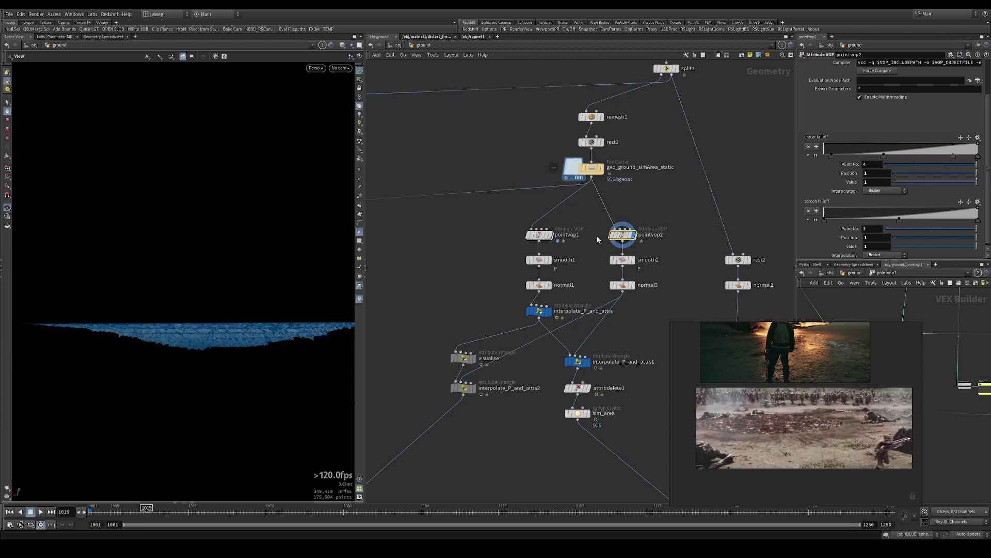
{"action": "left_click", "coordinate": [539, 235]}
{"action": "left_click", "coordinate": [622, 234]}
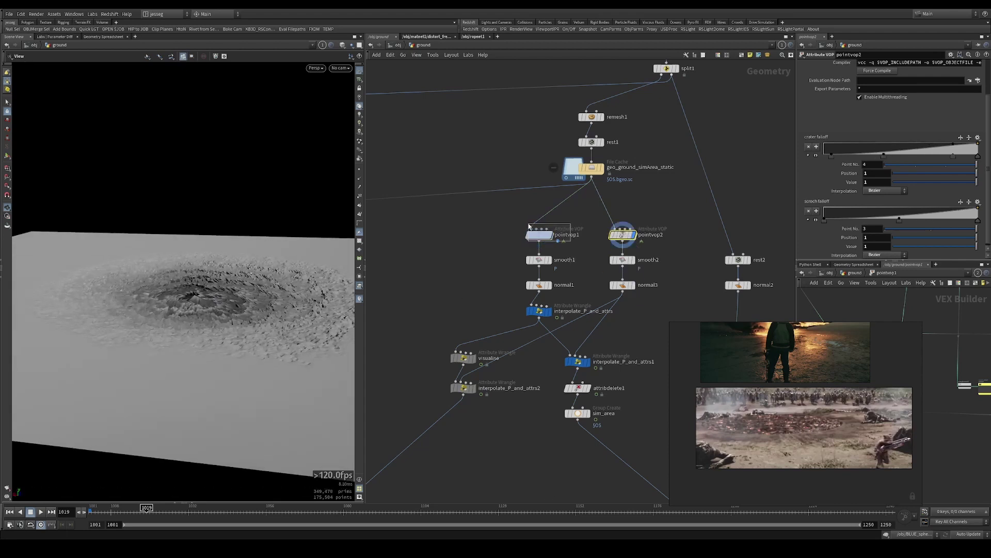
{"action": "left_click", "coordinate": [550, 235]}
{"action": "left_click", "coordinate": [632, 235]}
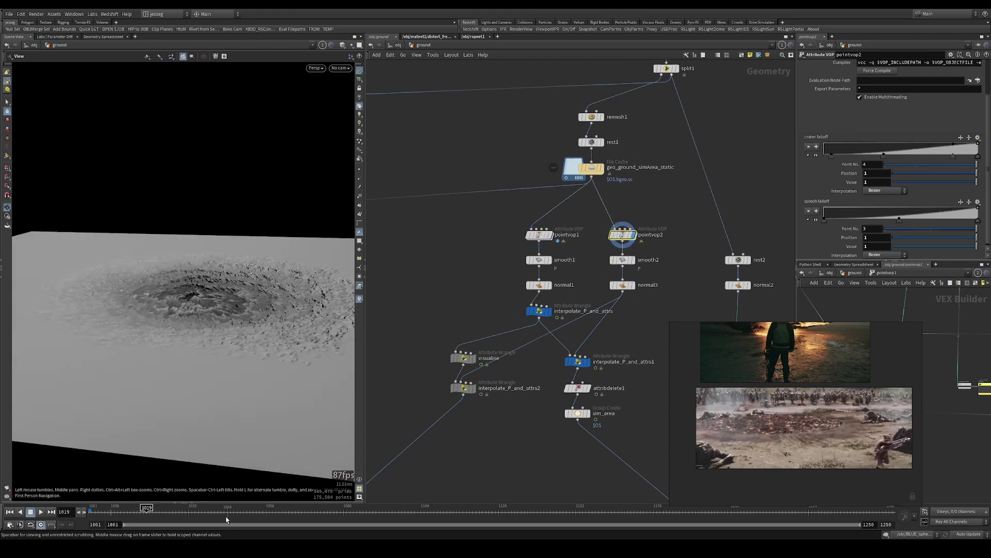
{"action": "left_click_drag", "start_coordinate": [195, 501], "coordinate": [195, 319]}
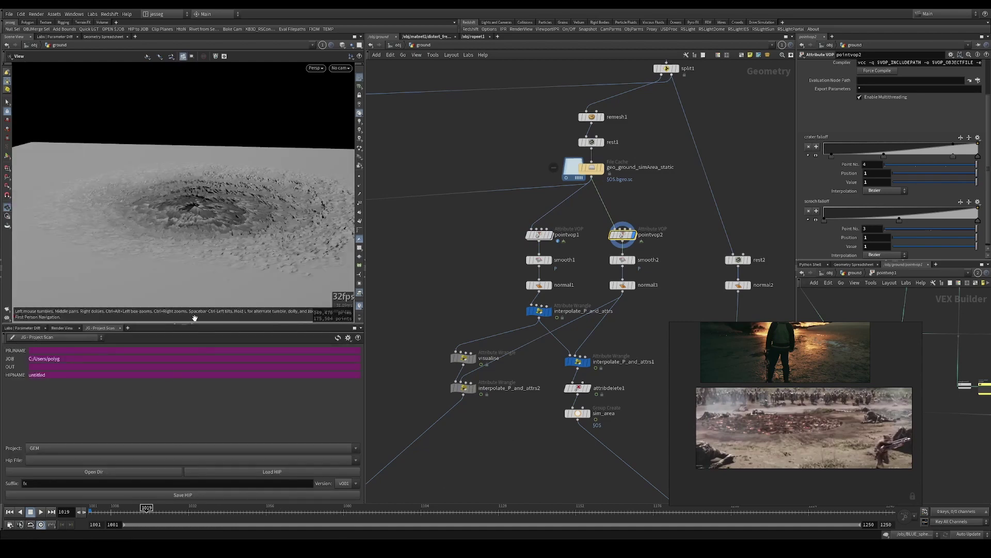
{"action": "left_click", "coordinate": [194, 327]}
Step: Compare the VEX code of the interpolate_P_and_attrs and interpolate_P_and_attrs1 wrangles, leaving interpolate_P_and_attrs displayed
{"action": "scroll", "coordinate": [519, 305], "scroll_direction": "up", "scroll_amount": 3}
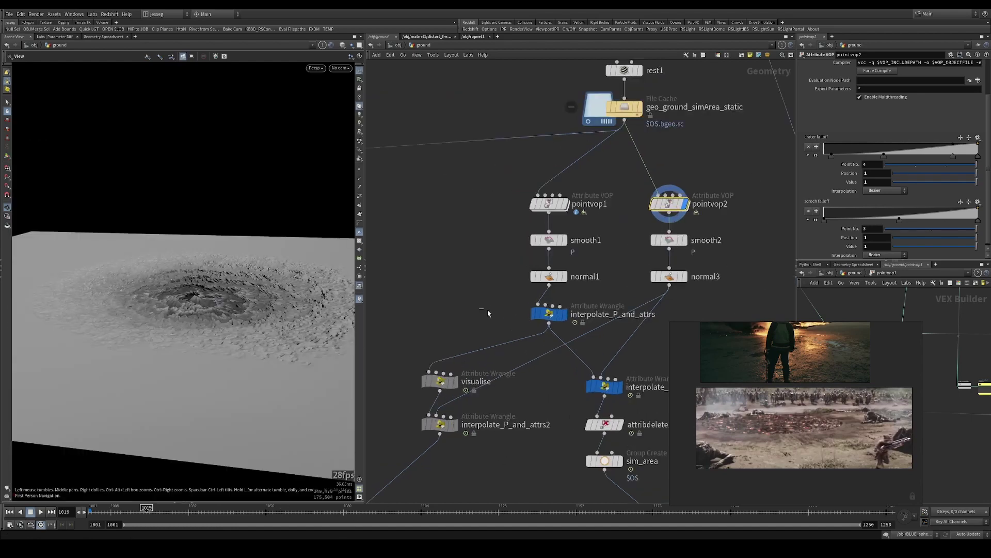
{"action": "left_click", "coordinate": [549, 315]}
{"action": "middle_click_drag", "start_coordinate": [542, 399], "coordinate": [525, 382]}
{"action": "left_click", "coordinate": [603, 344]}
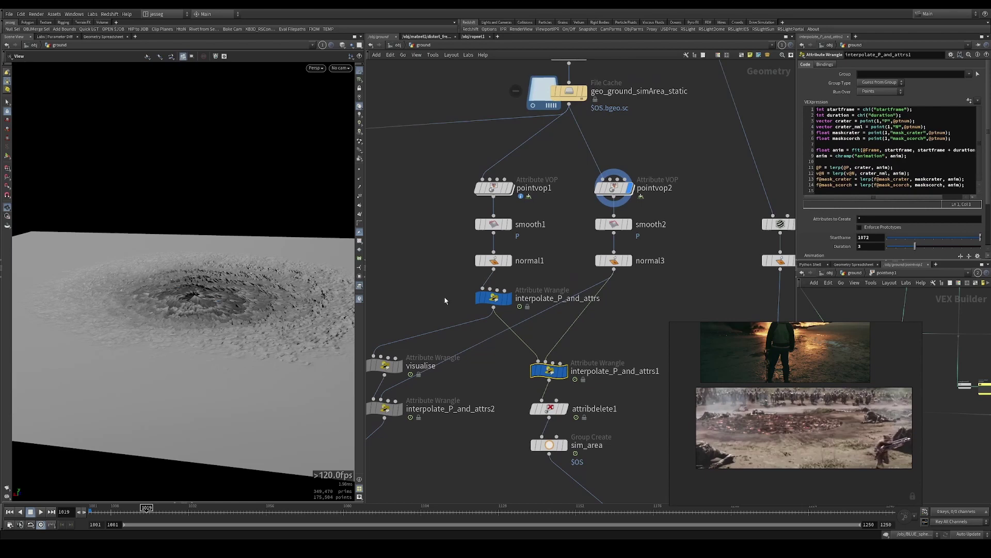
{"action": "left_click", "coordinate": [509, 299]}
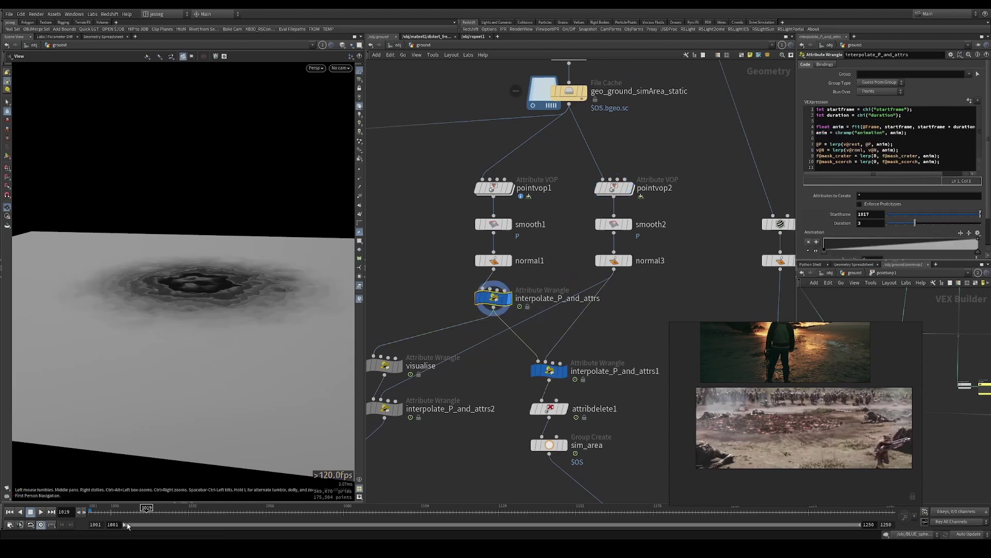
Step: Scrub the early frames and view interpolate_P_and_attrs from low and raised angles to check its animated crater
{"action": "mouse_move", "coordinate": [125, 510]}
{"action": "left_mouse_down"}
{"action": "mouse_move", "coordinate": [96, 508]}
{"action": "mouse_move", "coordinate": [163, 509]}
{"action": "mouse_move", "coordinate": [114, 507]}
{"action": "left_mouse_up"}
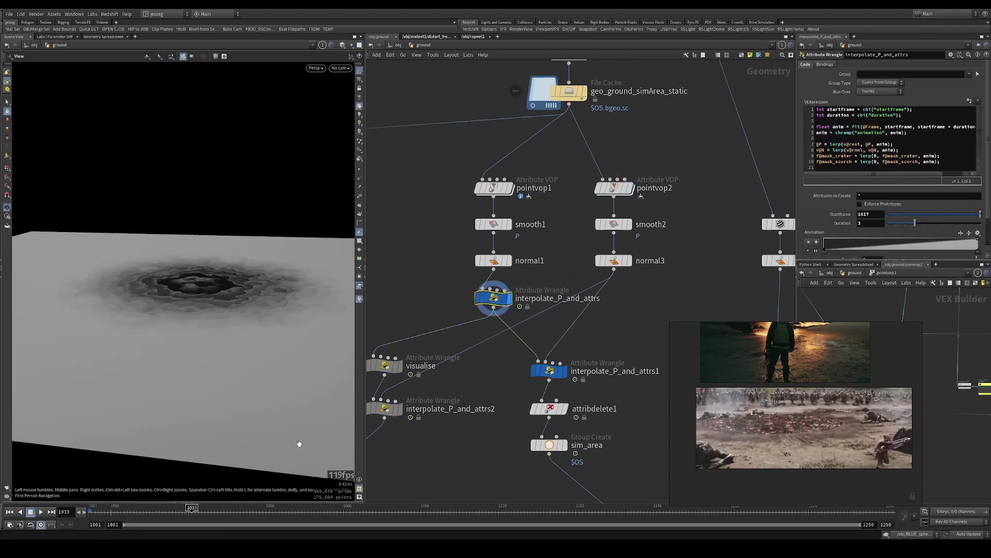
{"action": "mouse_move", "coordinate": [191, 303]}
{"action": "left_mouse_down"}
{"action": "mouse_move", "coordinate": [212, 285]}
{"action": "mouse_move", "coordinate": [224, 336]}
{"action": "mouse_move", "coordinate": [197, 308]}
{"action": "left_mouse_up"}
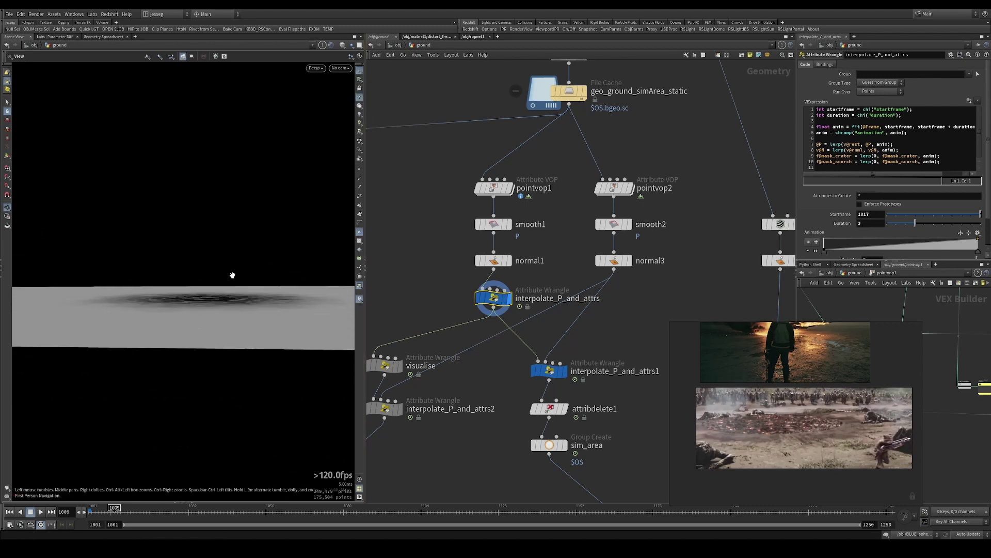
{"action": "left_click_drag", "start_coordinate": [233, 275], "coordinate": [430, 305]}
Step: Display the visualise wrangle and scrub forward to frame 1029 to check its crater
{"action": "middle_click_drag", "start_coordinate": [378, 315], "coordinate": [438, 284]}
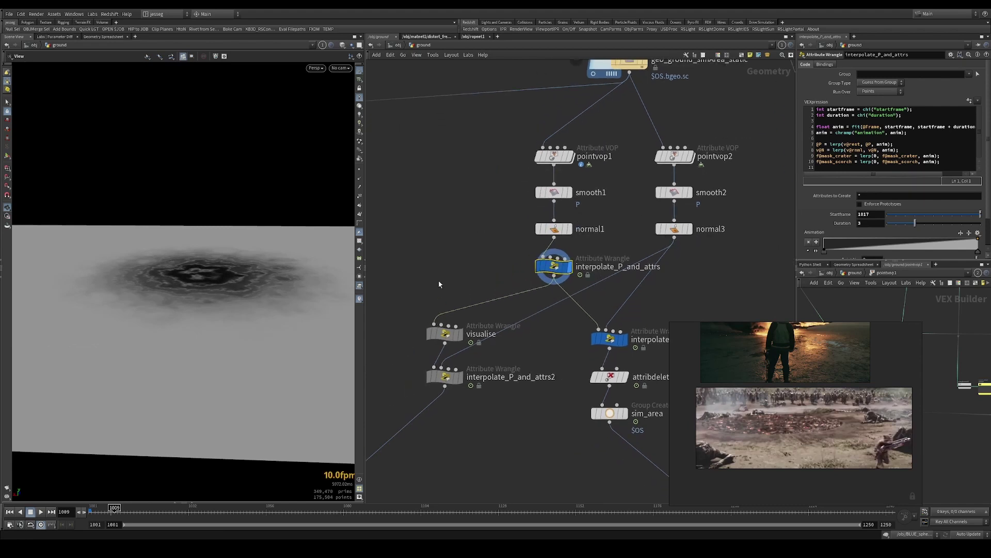
{"action": "left_click", "coordinate": [443, 333]}
{"action": "left_click", "coordinate": [460, 333]}
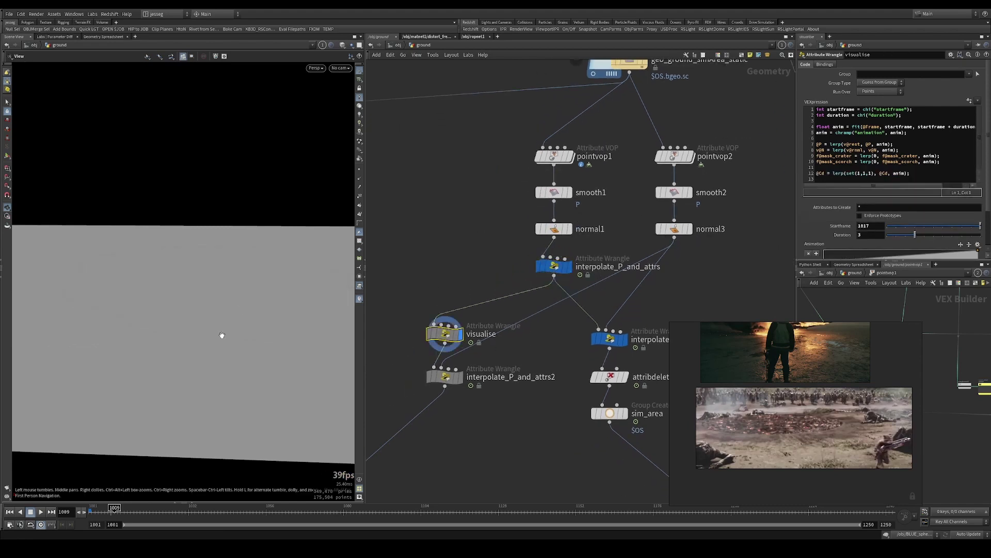
{"action": "left_click_drag", "start_coordinate": [114, 509], "coordinate": [179, 509]}
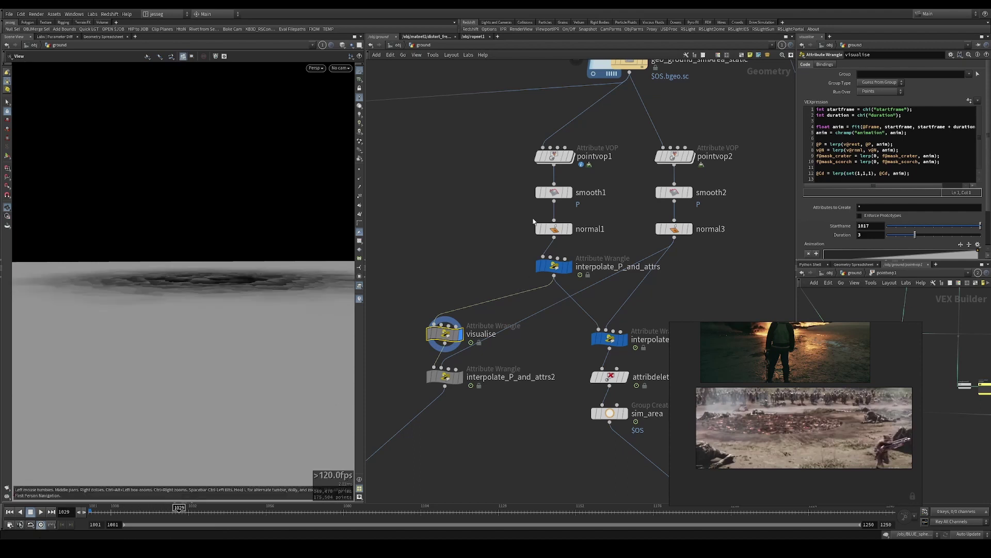
Step: Display interpolate_P_and_attrs2, scrub through its frames, and compare its VEX code with the visualise wrangle's
{"action": "left_click", "coordinate": [555, 156]}
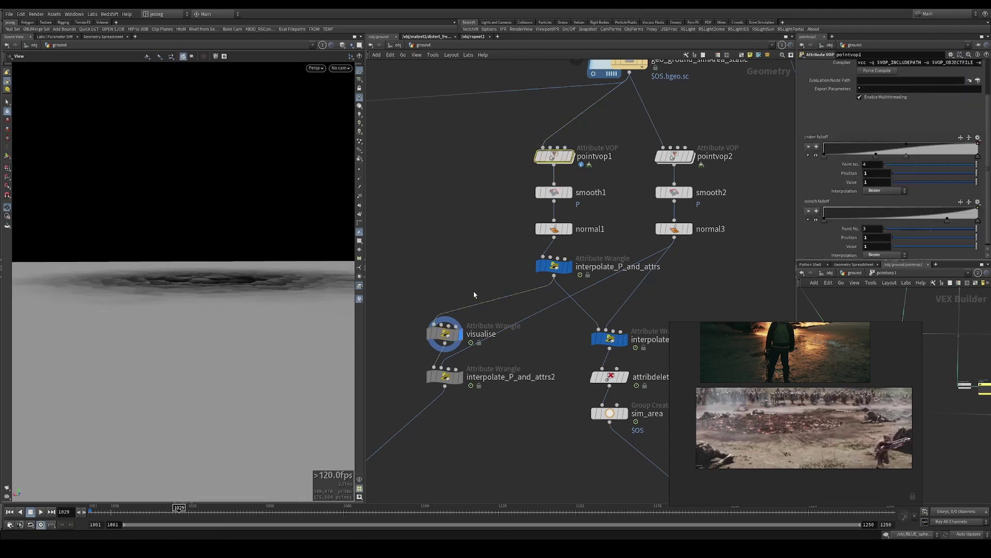
{"action": "left_click", "coordinate": [445, 333]}
{"action": "left_click_drag", "start_coordinate": [563, 401], "coordinate": [419, 352]}
{"action": "key", "text": "r"}
{"action": "left_click_drag", "start_coordinate": [178, 510], "coordinate": [206, 511]}
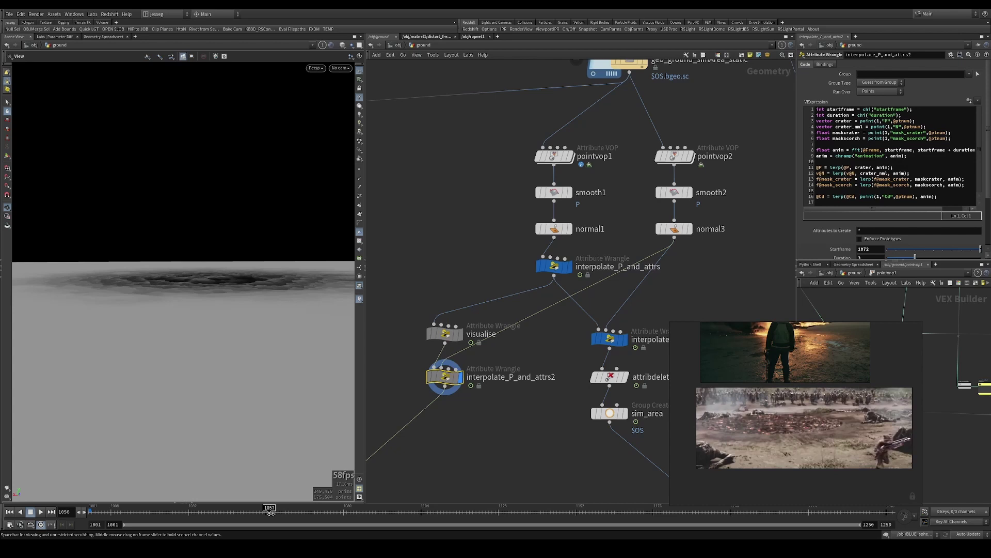
{"action": "mouse_move", "coordinate": [270, 512]}
{"action": "left_mouse_down"}
{"action": "mouse_move", "coordinate": [386, 511]}
{"action": "mouse_move", "coordinate": [309, 501]}
{"action": "mouse_move", "coordinate": [343, 499]}
{"action": "mouse_move", "coordinate": [309, 490]}
{"action": "mouse_move", "coordinate": [331, 495]}
{"action": "mouse_move", "coordinate": [124, 470]}
{"action": "mouse_move", "coordinate": [222, 449]}
{"action": "left_mouse_up"}
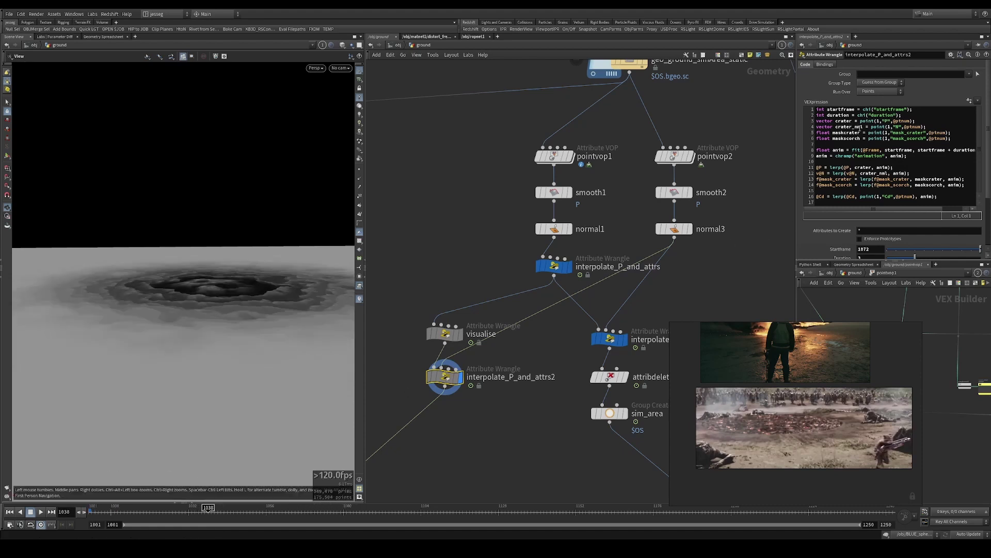
{"action": "left_click_drag", "start_coordinate": [415, 293], "coordinate": [463, 355]}
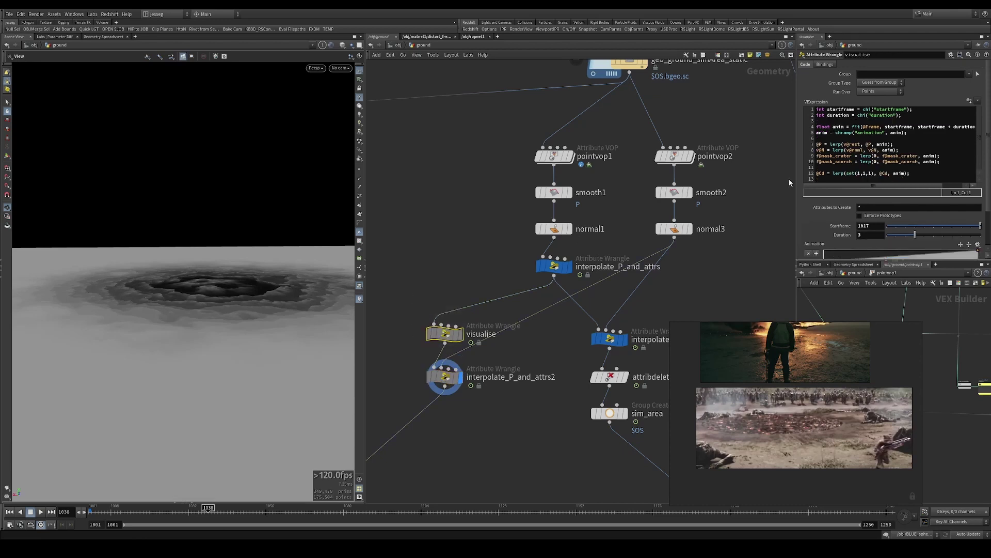
{"action": "double_click", "coordinate": [884, 164]}
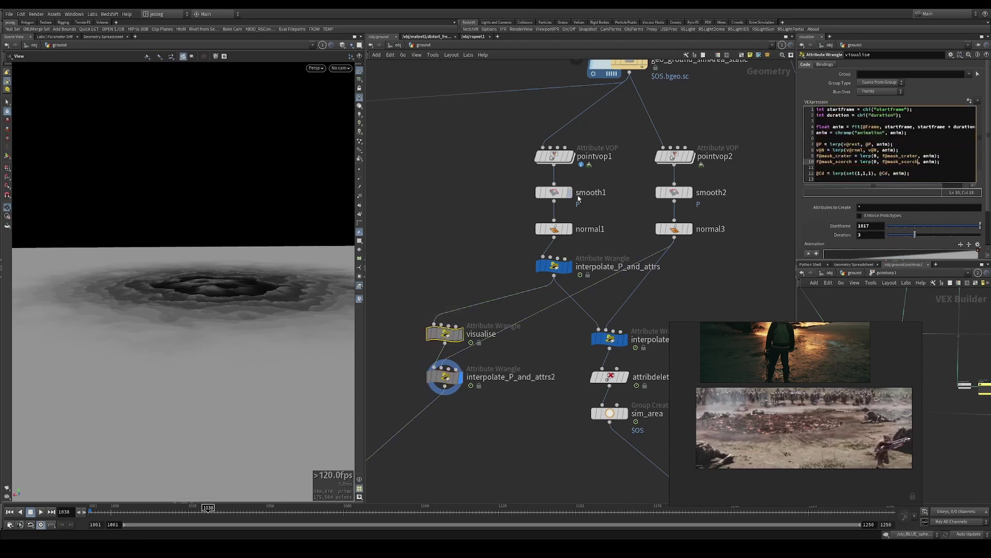
Step: Display pointvop1, examine its crater up close, and scrub back toward the first frames
{"action": "middle_click_drag", "start_coordinate": [496, 178], "coordinate": [506, 270]}
{"action": "left_click", "coordinate": [563, 248]}
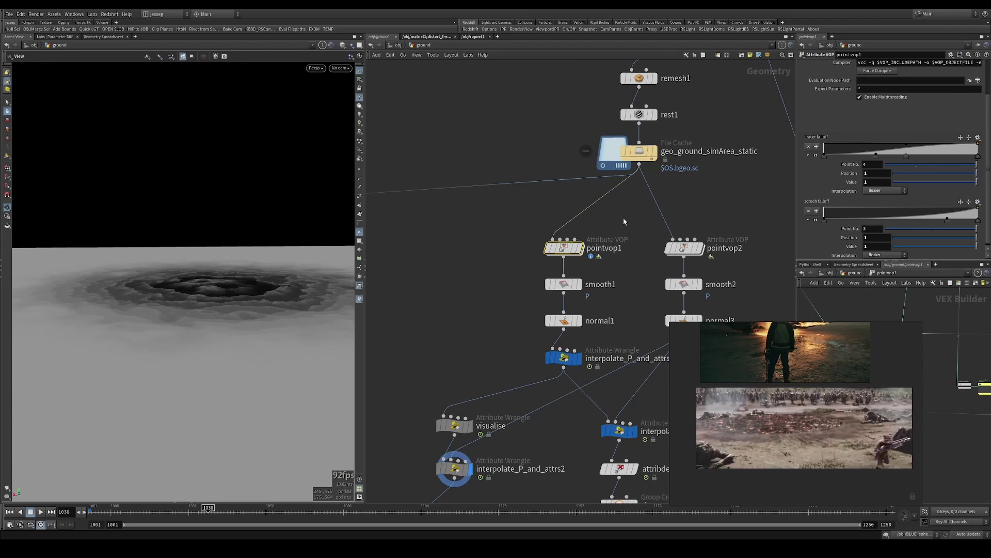
{"action": "middle_click_drag", "start_coordinate": [624, 221], "coordinate": [576, 259]}
{"action": "left_click", "coordinate": [532, 286]}
{"action": "scroll", "coordinate": [181, 283], "scroll_direction": "up", "scroll_amount": 3}
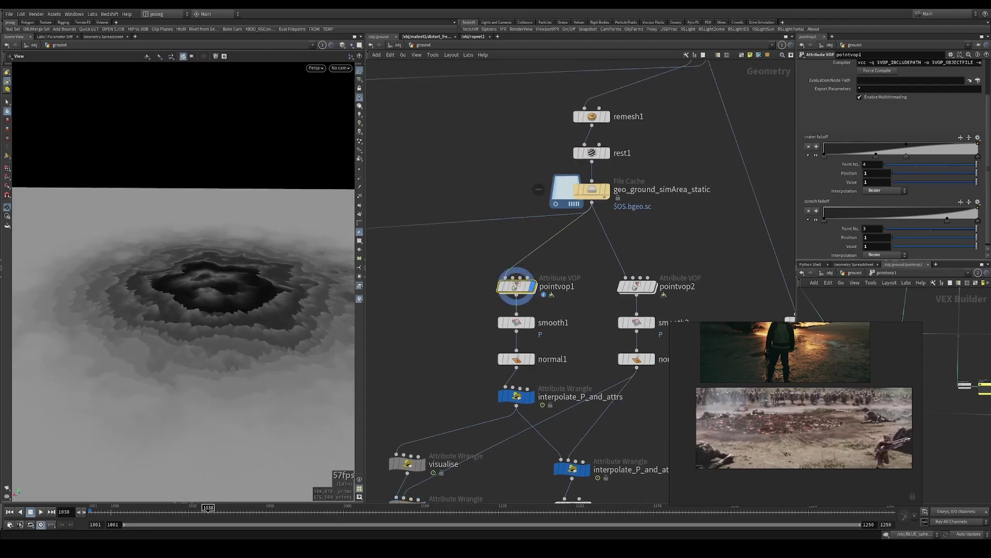
{"action": "left_click", "coordinate": [149, 511]}
{"action": "mouse_move", "coordinate": [154, 519]}
{"action": "left_mouse_down"}
{"action": "mouse_move", "coordinate": [222, 512]}
{"action": "mouse_move", "coordinate": [108, 499]}
{"action": "left_mouse_up"}
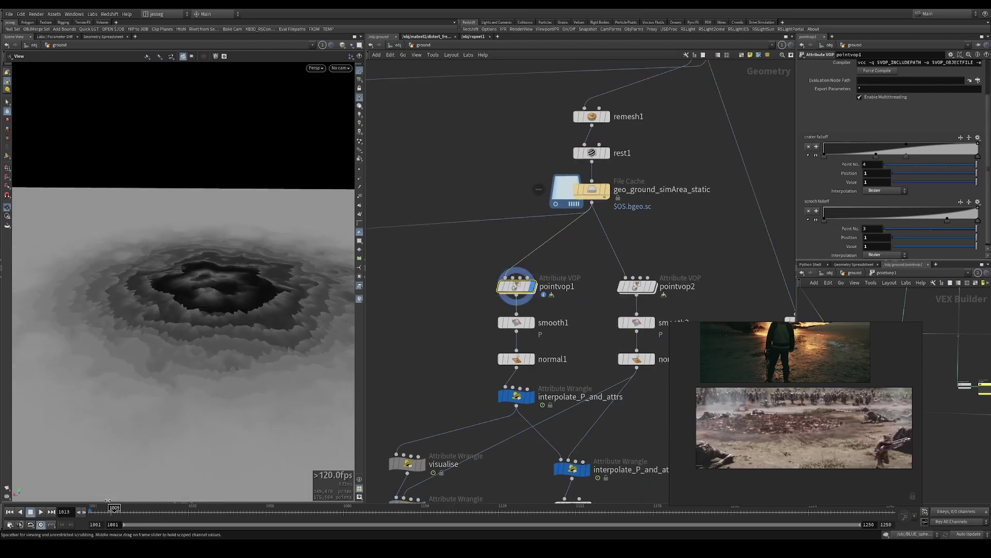
Step: Open pointvop1's VOP network, look over its node layout, and inspect the lower branch with the fit2 node
{"action": "mouse_move", "coordinate": [450, 310]}
{"action": "middle_mouse_down"}
{"action": "mouse_move", "coordinate": [613, 283]}
{"action": "mouse_move", "coordinate": [452, 297]}
{"action": "middle_mouse_up"}
{"action": "double_click", "coordinate": [515, 272]}
{"action": "scroll", "coordinate": [571, 297], "scroll_direction": "down", "scroll_amount": 5}
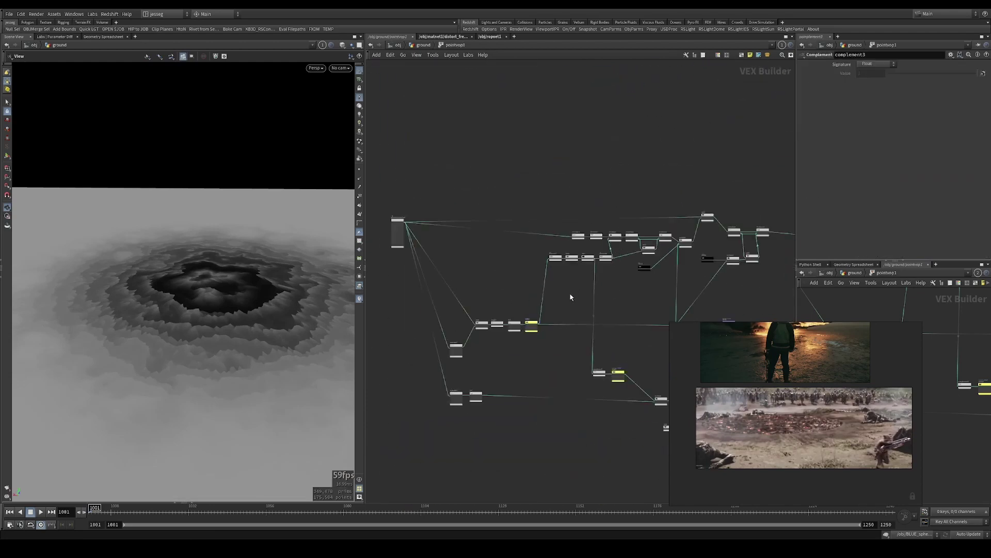
{"action": "middle_click_drag", "start_coordinate": [571, 298], "coordinate": [507, 272]}
{"action": "scroll", "coordinate": [454, 303], "scroll_direction": "up", "scroll_amount": 2}
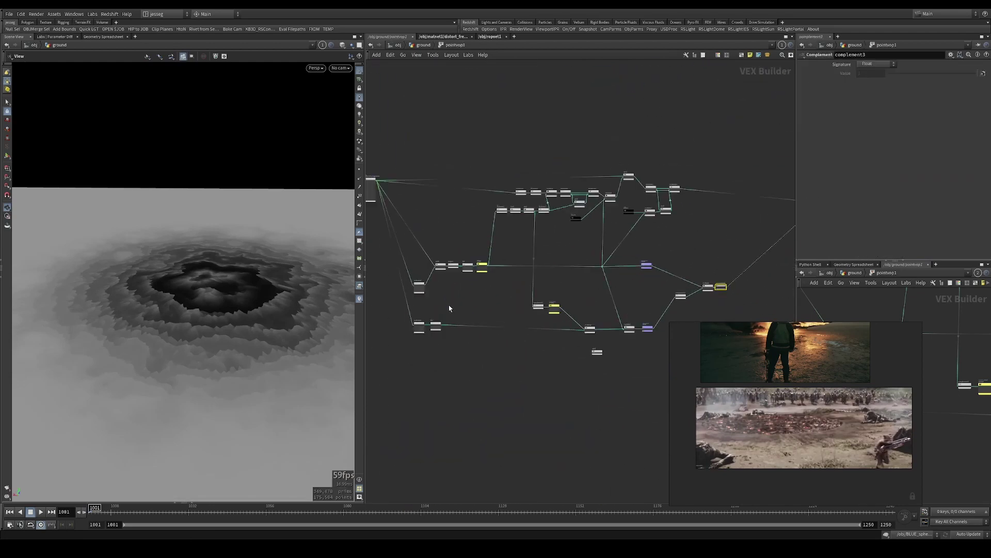
{"action": "left_click_drag", "start_coordinate": [456, 304], "coordinate": [395, 354]}
{"action": "left_click_drag", "start_coordinate": [498, 302], "coordinate": [429, 350]}
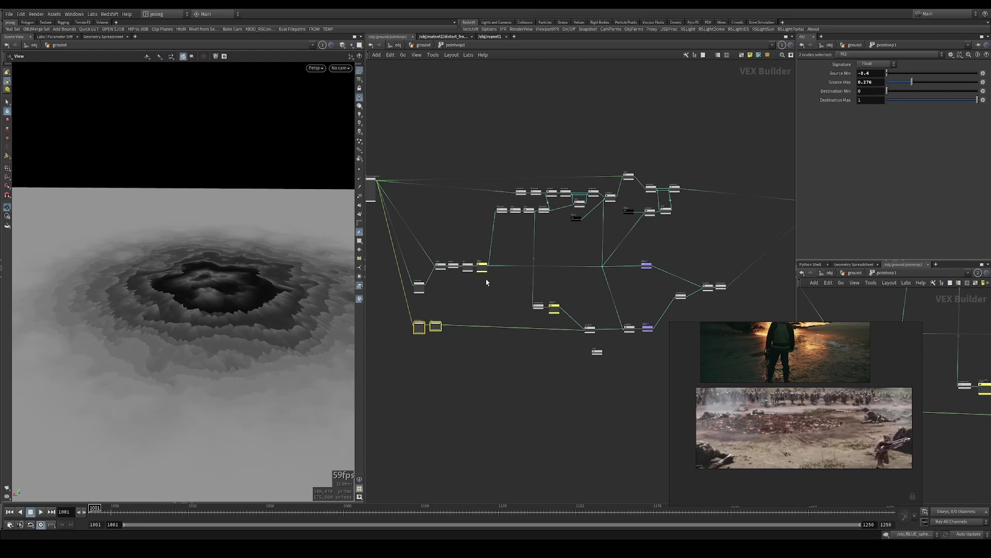
Step: Examine the crater from low and raised angles alongside the fit and ramp chain in pointvop1's network
{"action": "middle_click_drag", "start_coordinate": [518, 253], "coordinate": [485, 289]}
{"action": "left_click_drag", "start_coordinate": [195, 287], "coordinate": [159, 259]}
{"action": "middle_click_drag", "start_coordinate": [651, 271], "coordinate": [694, 243]}
{"action": "left_click_drag", "start_coordinate": [504, 315], "coordinate": [505, 315]}
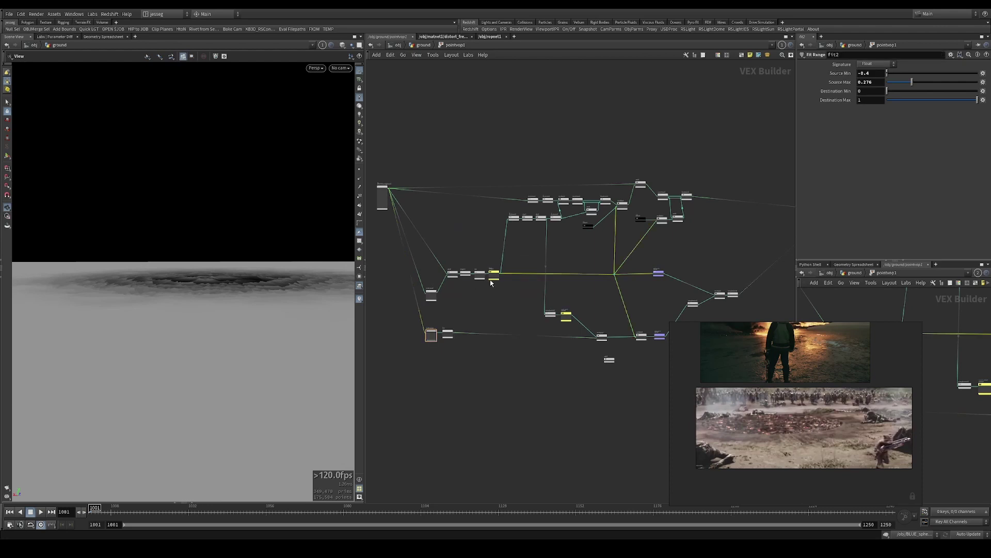
{"action": "scroll", "coordinate": [490, 282], "scroll_direction": "up", "scroll_amount": 5}
{"action": "left_click_drag", "start_coordinate": [156, 269], "coordinate": [168, 286]}
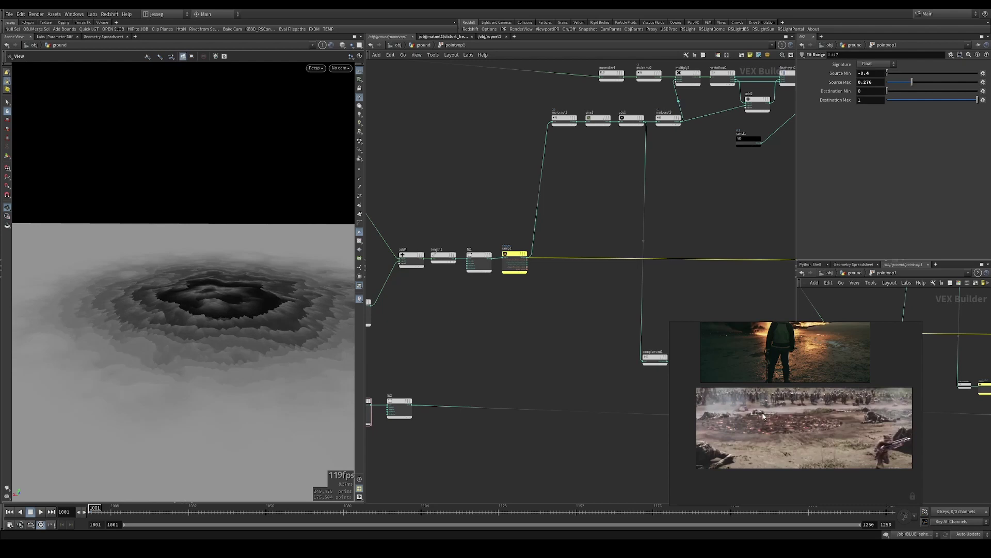
Step: Examine the mulconst1, sine1, abs1 and mulconst3 chain driven by ramp1, and look over the rest of pointvop1's network
{"action": "left_click_drag", "start_coordinate": [532, 318], "coordinate": [532, 318]}
{"action": "mouse_move", "coordinate": [502, 308]}
{"action": "middle_mouse_down"}
{"action": "mouse_move", "coordinate": [594, 312]}
{"action": "mouse_move", "coordinate": [504, 289]}
{"action": "middle_mouse_up"}
{"action": "scroll", "coordinate": [520, 271], "scroll_direction": "up", "scroll_amount": 4}
{"action": "scroll", "coordinate": [504, 289], "scroll_direction": "down", "scroll_amount": 3}
{"action": "middle_click_drag", "start_coordinate": [631, 125], "coordinate": [540, 308]}
{"action": "scroll", "coordinate": [548, 289], "scroll_direction": "up", "scroll_amount": 2}
{"action": "left_click_drag", "start_coordinate": [550, 305], "coordinate": [552, 240]}
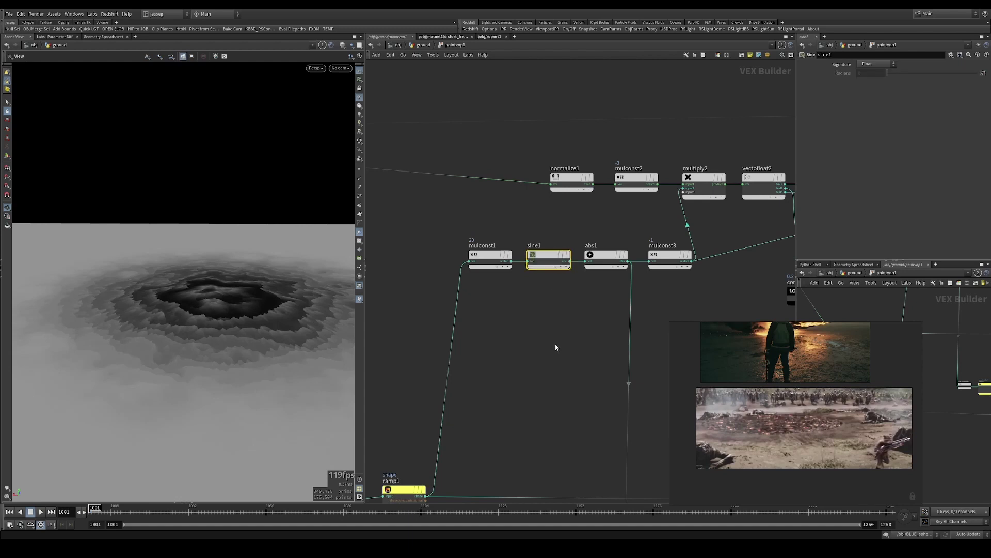
{"action": "scroll", "coordinate": [555, 343], "scroll_direction": "down", "scroll_amount": 4}
{"action": "middle_click_drag", "start_coordinate": [549, 343], "coordinate": [490, 274]}
{"action": "scroll", "coordinate": [466, 258], "scroll_direction": "down", "scroll_amount": 3}
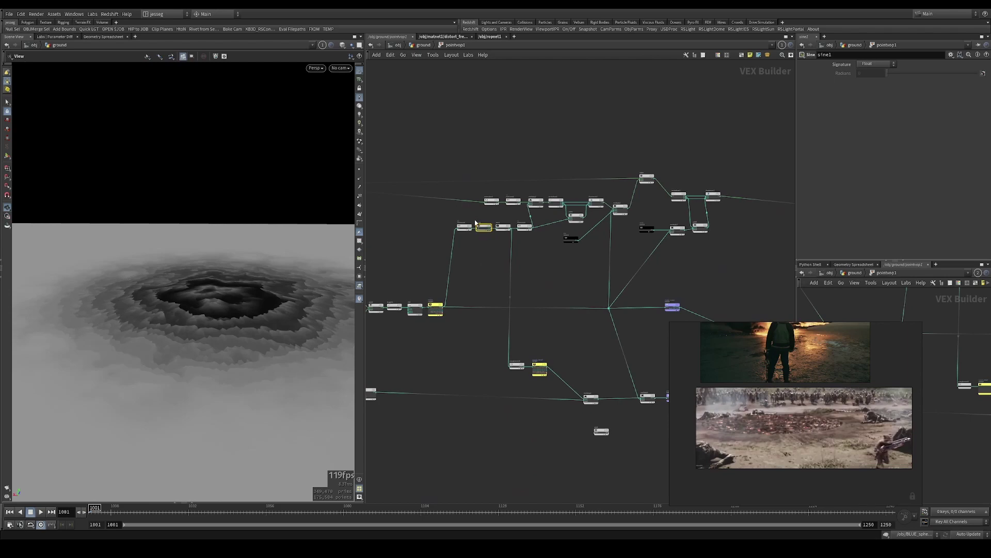
{"action": "middle_click_drag", "start_coordinate": [505, 136], "coordinate": [436, 133]}
{"action": "scroll", "coordinate": [435, 133], "scroll_direction": "down", "scroll_amount": 3}
{"action": "left_click_drag", "start_coordinate": [453, 139], "coordinate": [615, 356]}
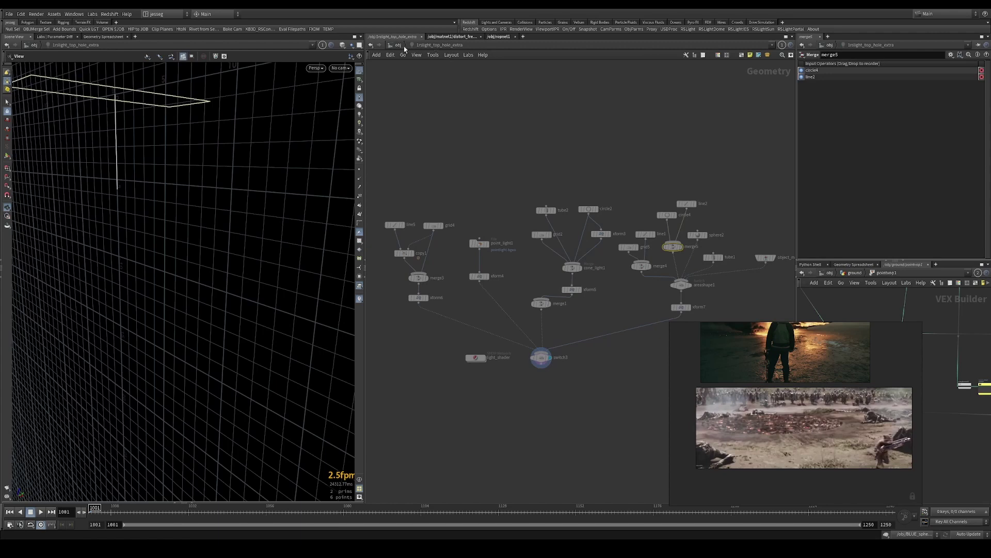
Step: Return to the ground network, add an Attribute VOP connected to geo_ground_simArea_static, and display it
{"action": "left_click", "coordinate": [400, 45]}
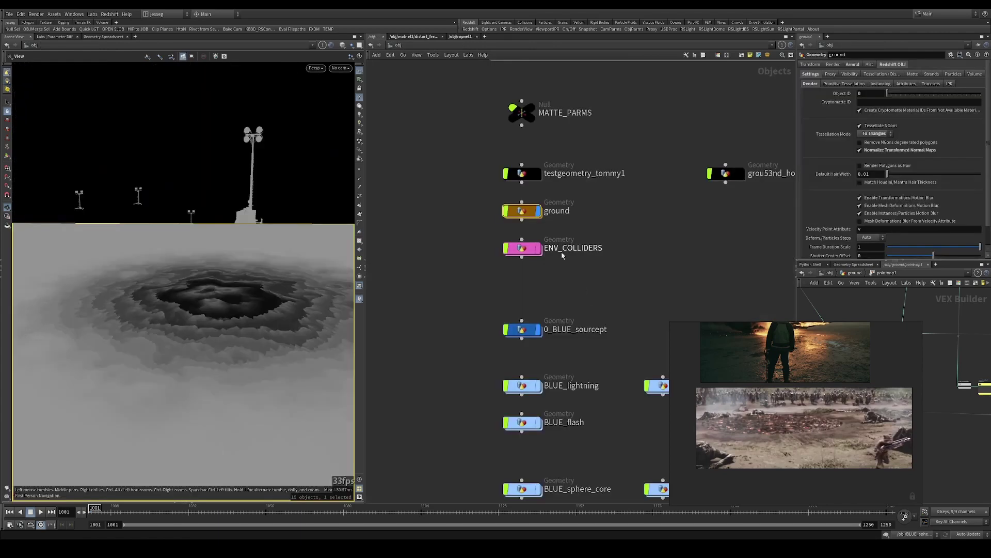
{"action": "double_click", "coordinate": [522, 212]}
{"action": "middle_click_drag", "start_coordinate": [406, 288], "coordinate": [497, 271]}
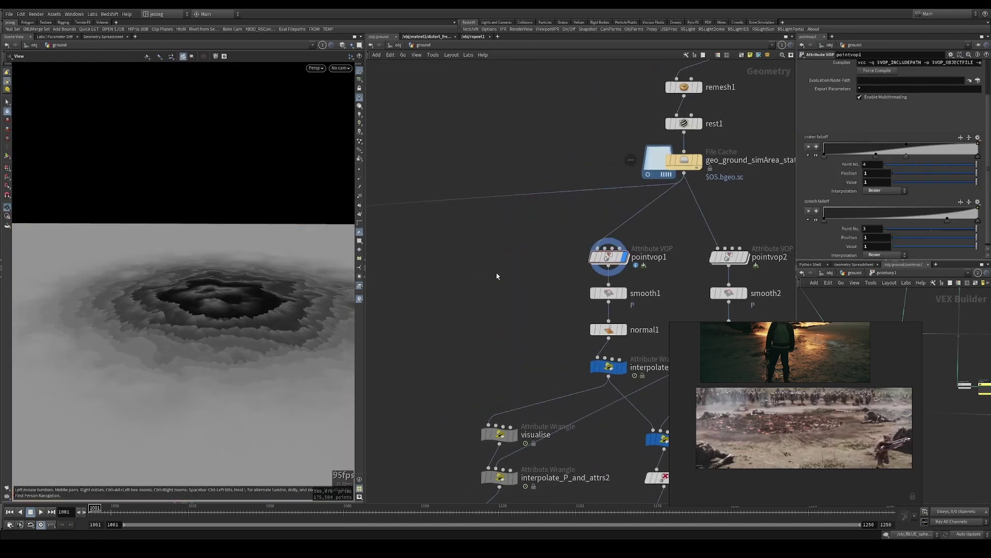
{"action": "key", "text": "Tab"}
{"action": "type", "text": "pointvo"}
{"action": "key", "text": "Return"}
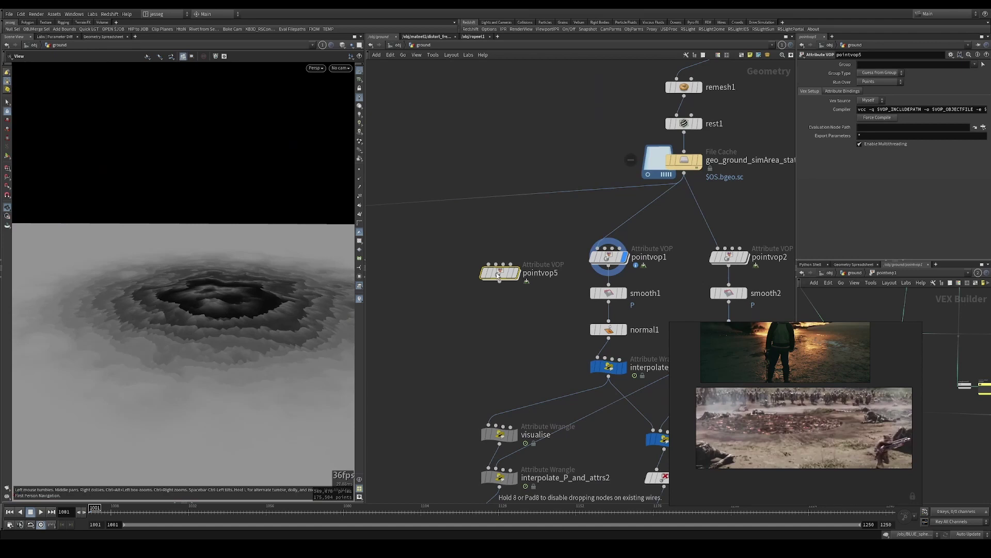
{"action": "left_click", "coordinate": [472, 259]}
{"action": "left_click", "coordinate": [462, 248]}
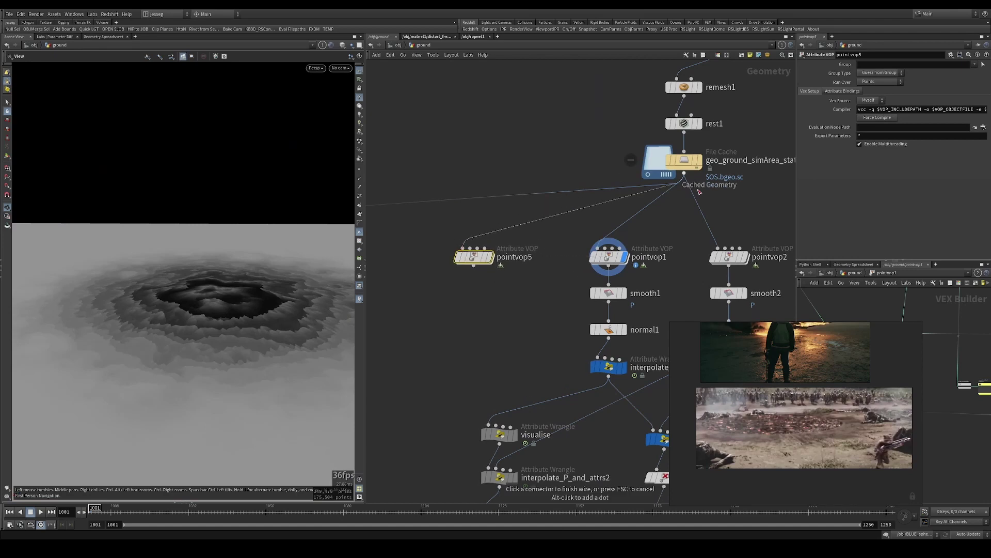
{"action": "left_click", "coordinate": [697, 191]}
{"action": "left_click", "coordinate": [491, 257]}
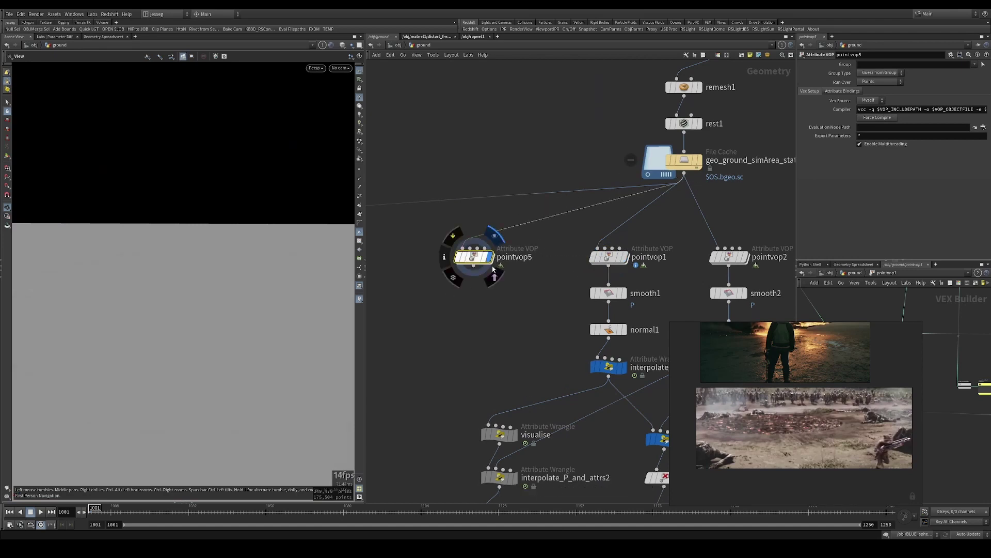
Step: Inside the new Attribute VOP, add a Sine node between the global and output nodes, and space them apart
{"action": "double_click", "coordinate": [483, 258]}
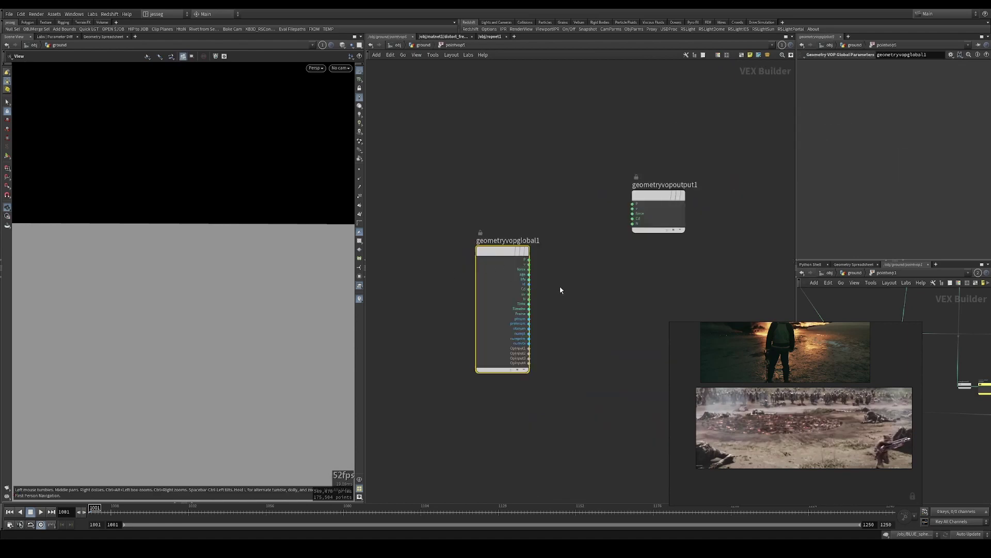
{"action": "scroll", "coordinate": [560, 290], "scroll_direction": "down", "scroll_amount": 3}
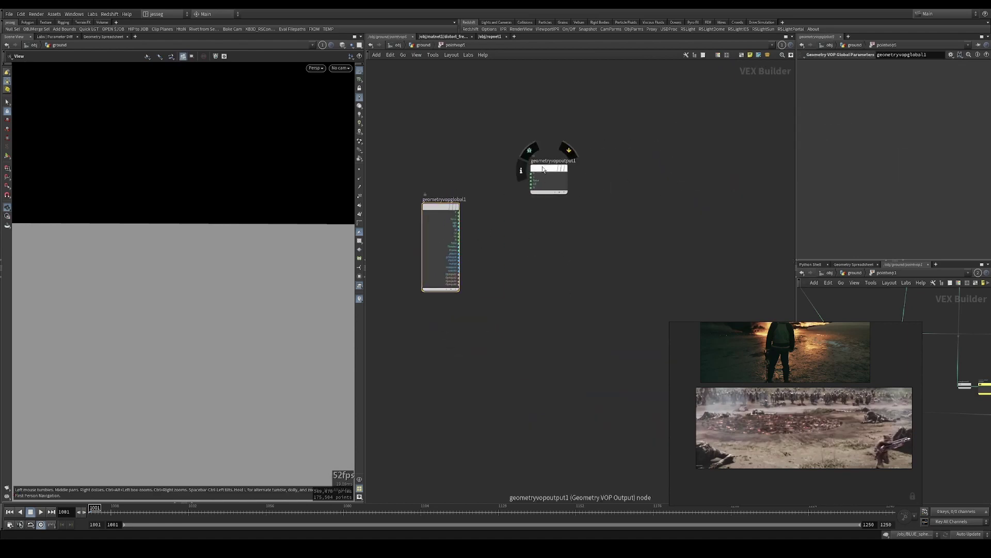
{"action": "left_click_drag", "start_coordinate": [549, 170], "coordinate": [696, 209]}
{"action": "key", "text": "Tab"}
{"action": "type", "text": "sine"}
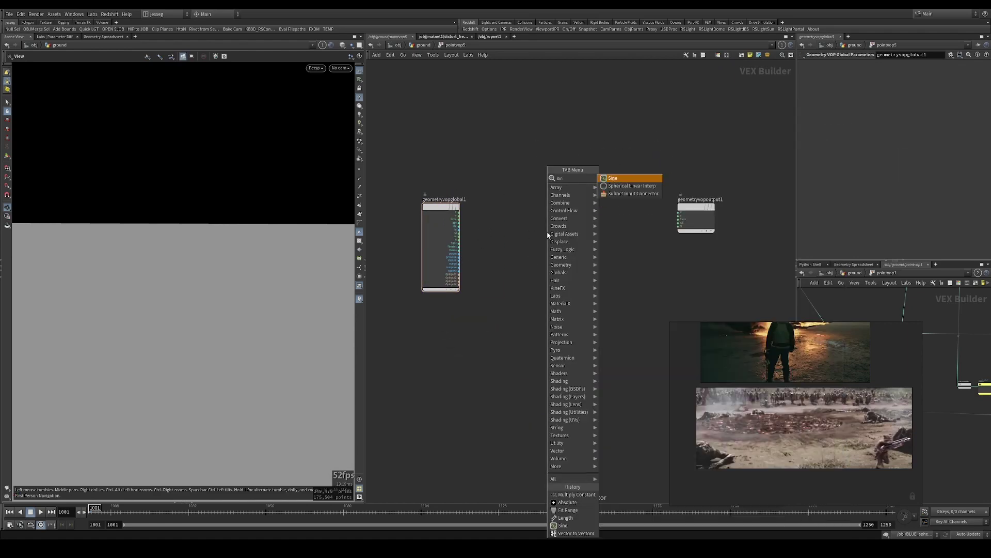
{"action": "key", "text": "Return"}
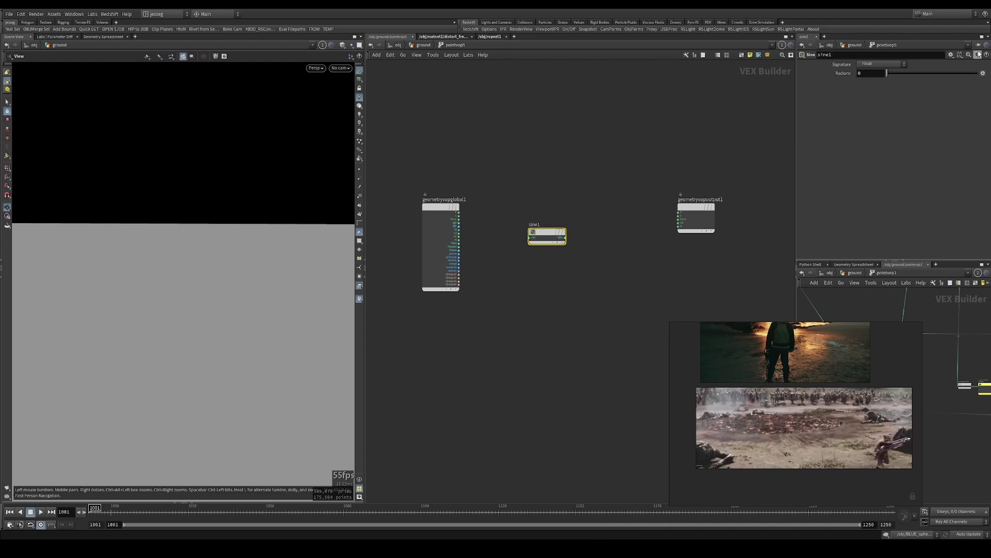
{"action": "left_click_drag", "start_coordinate": [547, 233], "coordinate": [549, 207]}
{"action": "middle_click_drag", "start_coordinate": [509, 232], "coordinate": [556, 228]}
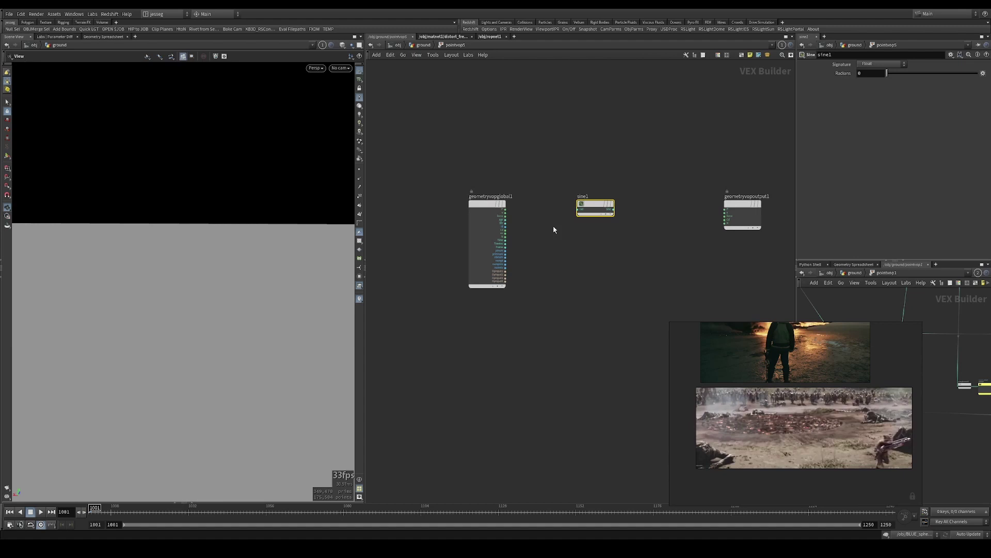
{"action": "left_click_drag", "start_coordinate": [485, 206], "coordinate": [431, 206]}
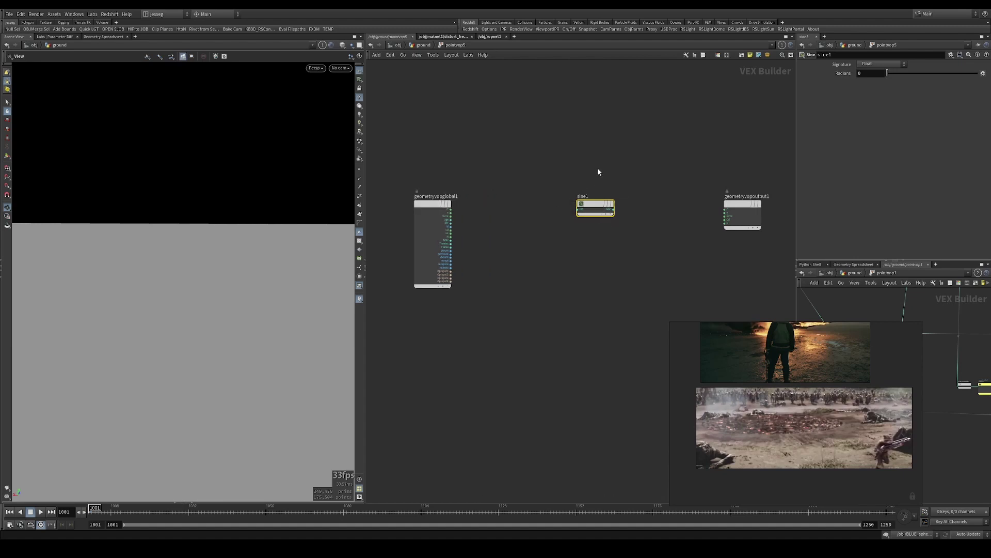
Step: Open the Sine VOP node's help page, read the description of its function and radians input, and close it
{"action": "left_click", "coordinate": [986, 55]}
{"action": "left_click_drag", "start_coordinate": [121, 292], "coordinate": [251, 138]}
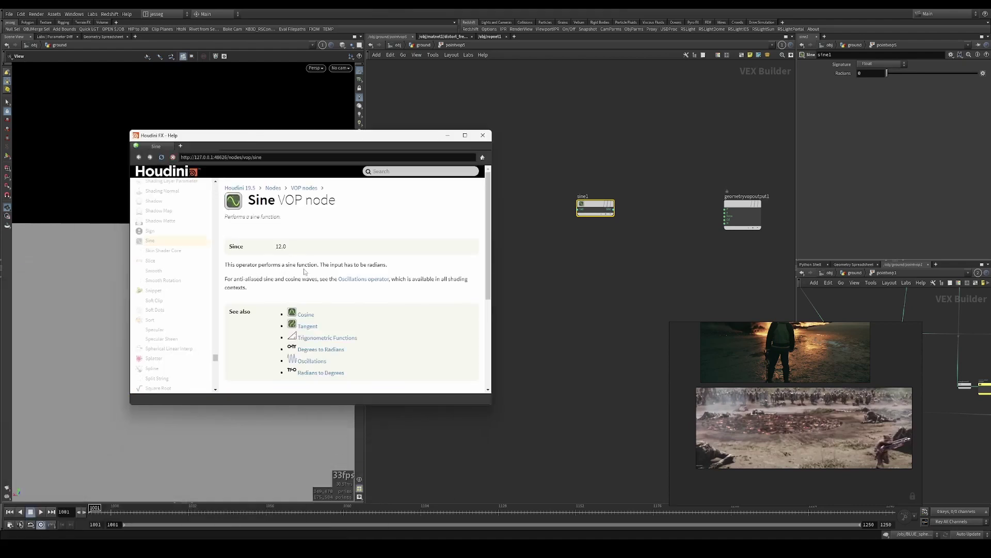
{"action": "left_click_drag", "start_coordinate": [332, 267], "coordinate": [377, 264]}
{"action": "left_click", "coordinate": [324, 265]}
{"action": "left_click", "coordinate": [302, 274]}
{"action": "left_click_drag", "start_coordinate": [260, 265], "coordinate": [326, 262]}
{"action": "left_click", "coordinate": [300, 284]}
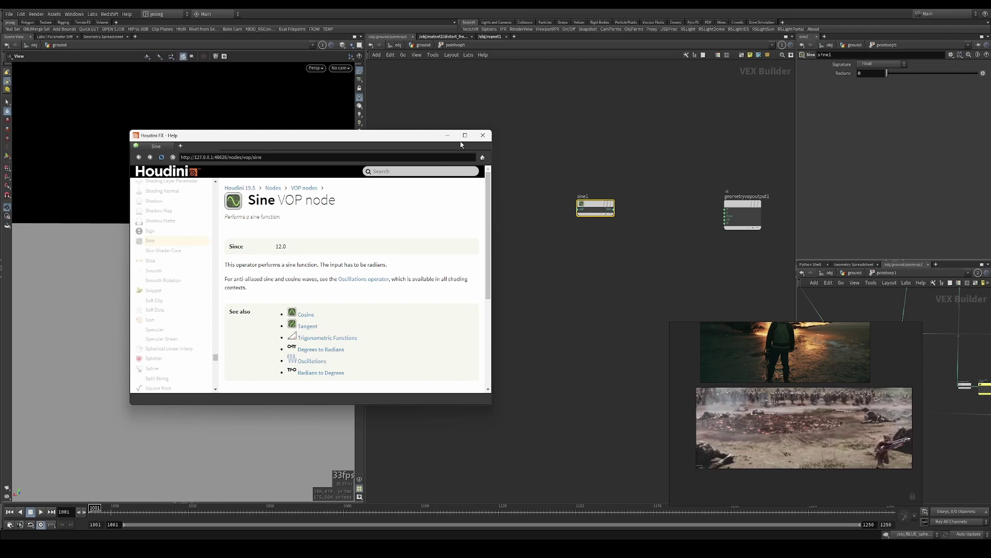
{"action": "left_click", "coordinate": [483, 134]}
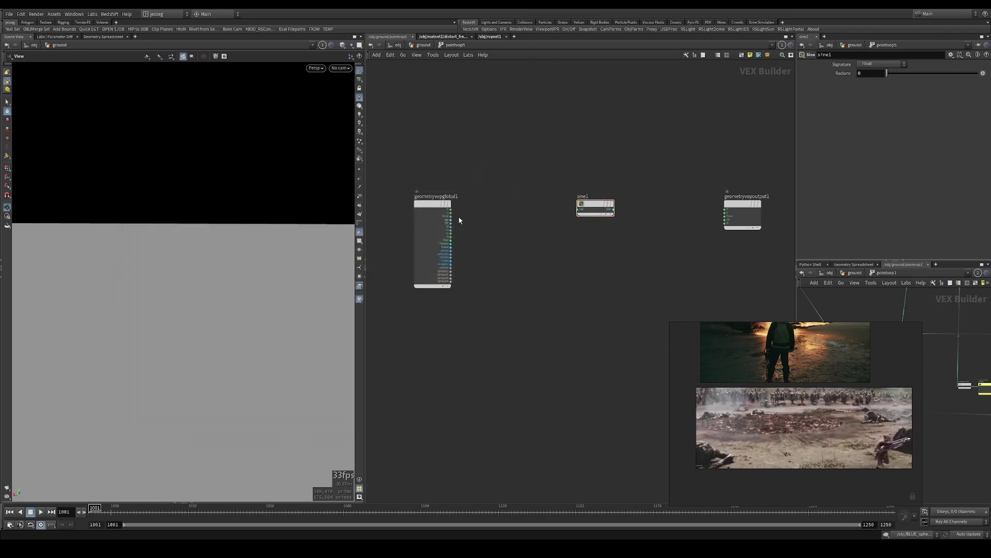
Step: Add a Length node fed by the global node's P output and wire its result into the Sine node
{"action": "left_click", "coordinate": [451, 209]}
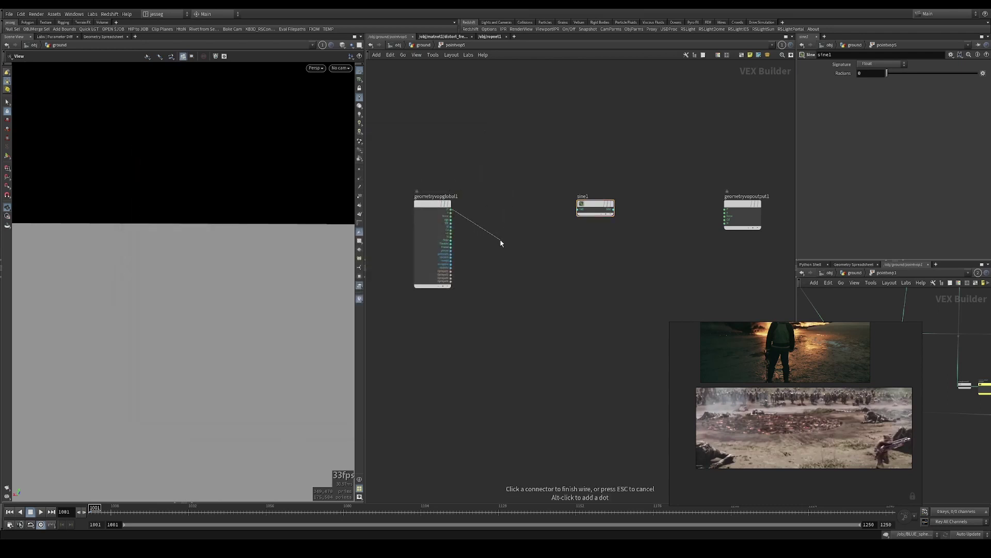
{"action": "key", "text": "Tab"}
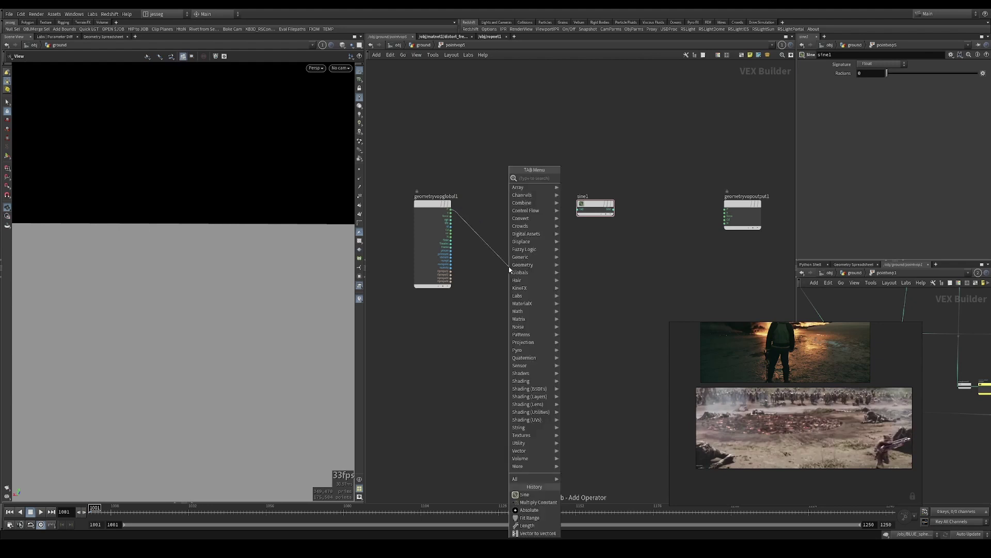
{"action": "type", "text": "length"}
{"action": "key", "text": "Return"}
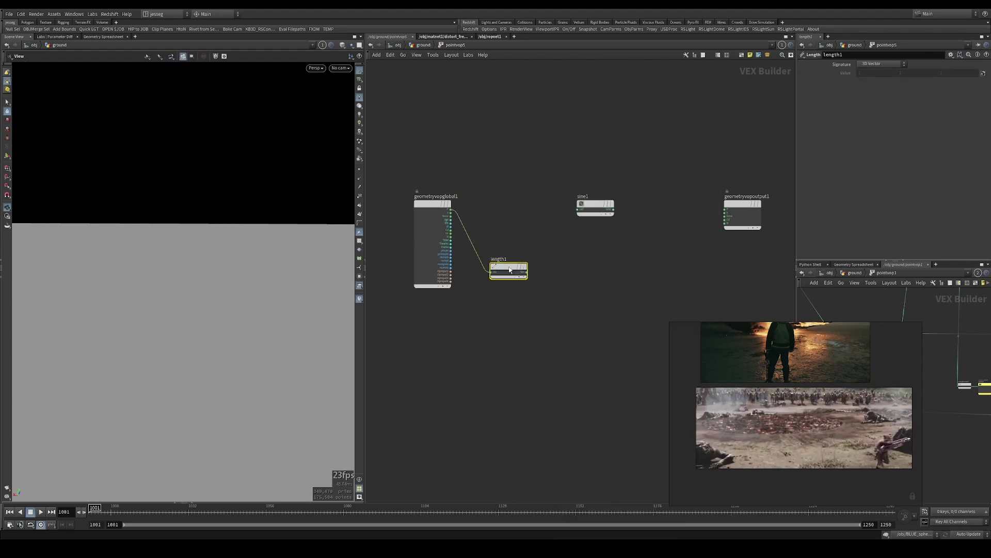
{"action": "left_click", "coordinate": [511, 206]}
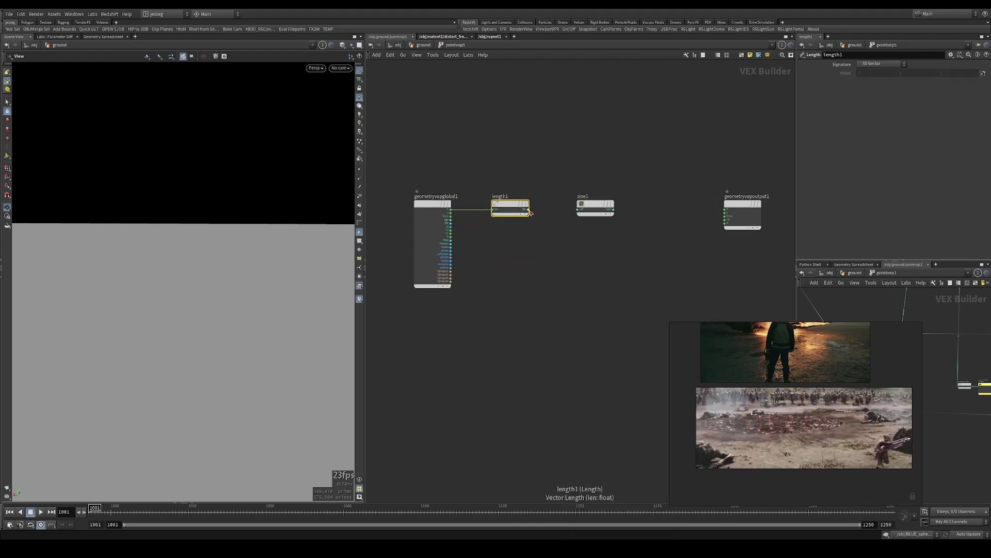
{"action": "middle_click_drag", "start_coordinate": [566, 233], "coordinate": [504, 234]}
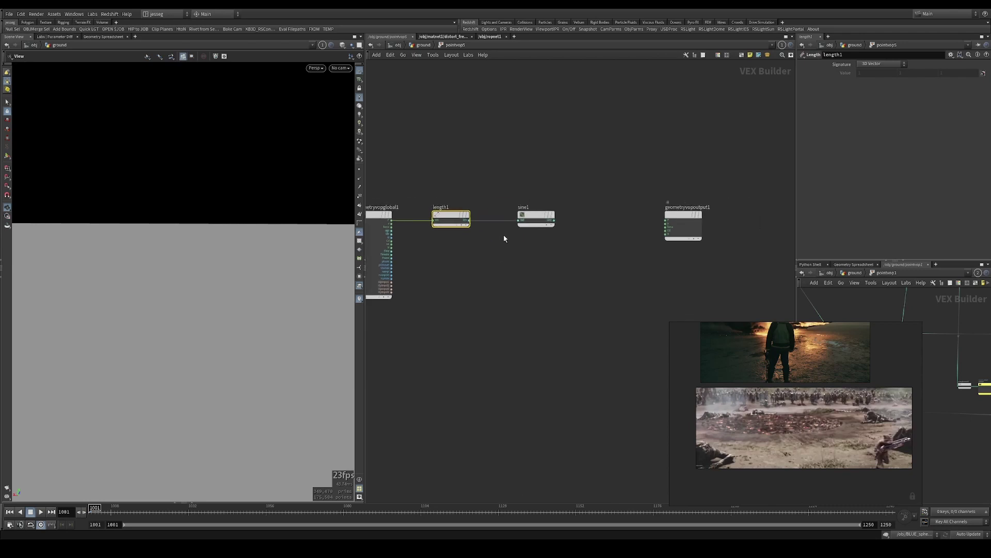
{"action": "left_click_drag", "start_coordinate": [535, 218], "coordinate": [550, 219]}
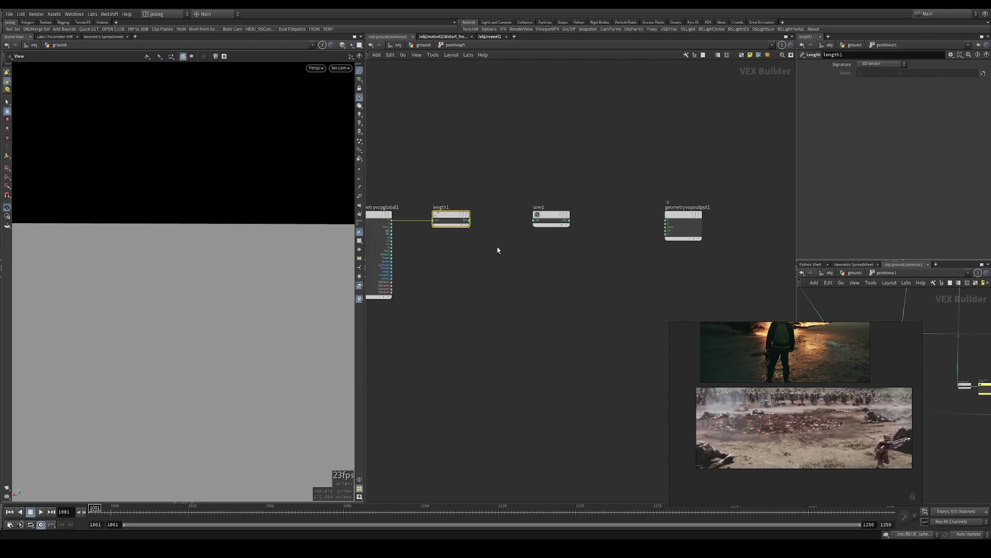
{"action": "left_click", "coordinate": [470, 223]}
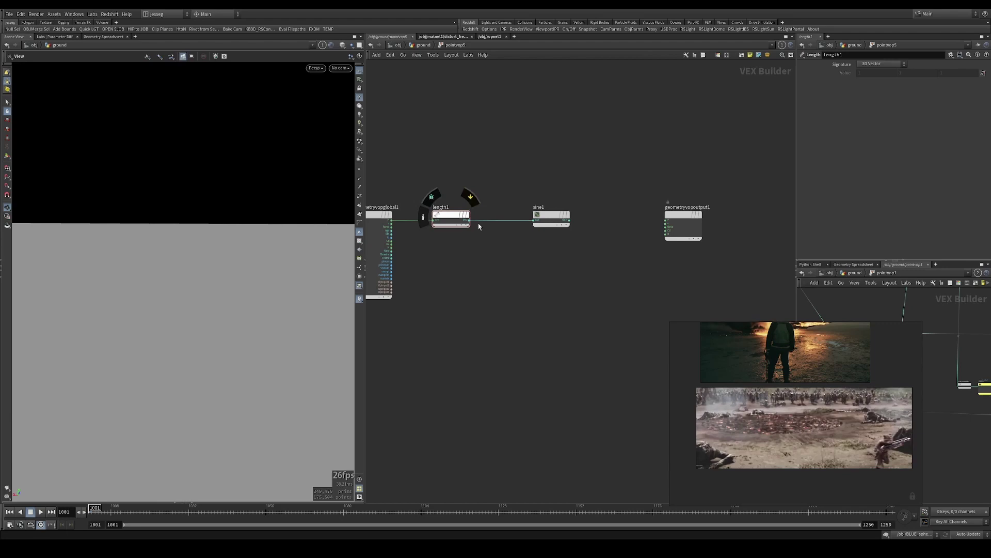
{"action": "left_click", "coordinate": [535, 220]}
{"action": "left_click_drag", "start_coordinate": [561, 216], "coordinate": [570, 215]}
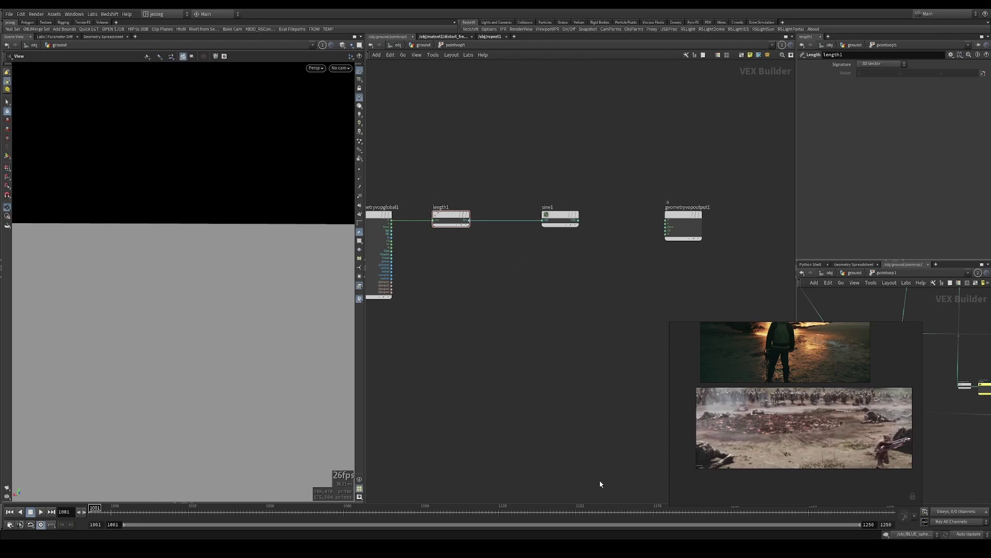
{"action": "left_click", "coordinate": [608, 547]}
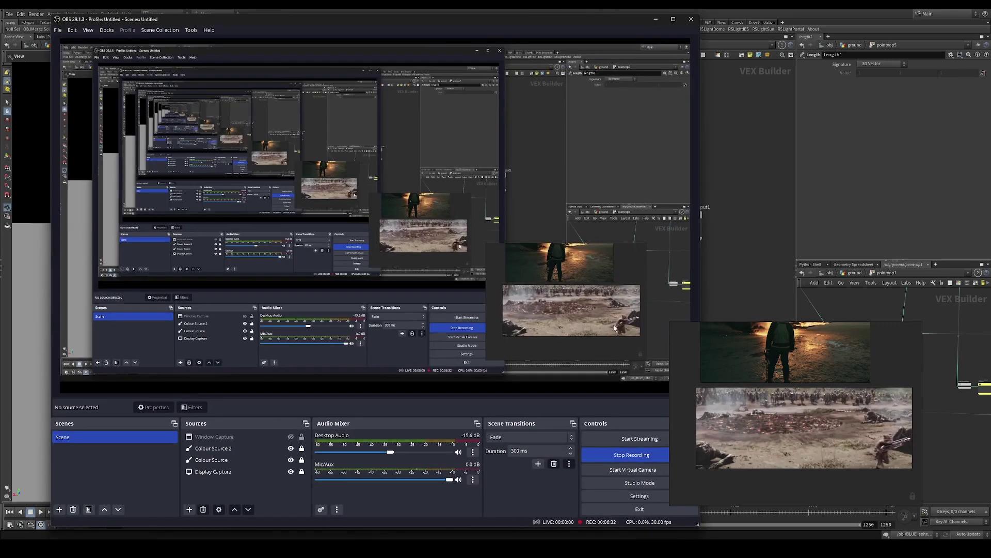
{"action": "left_click", "coordinate": [640, 460]}
{"action": "left_click", "coordinate": [772, 255]}
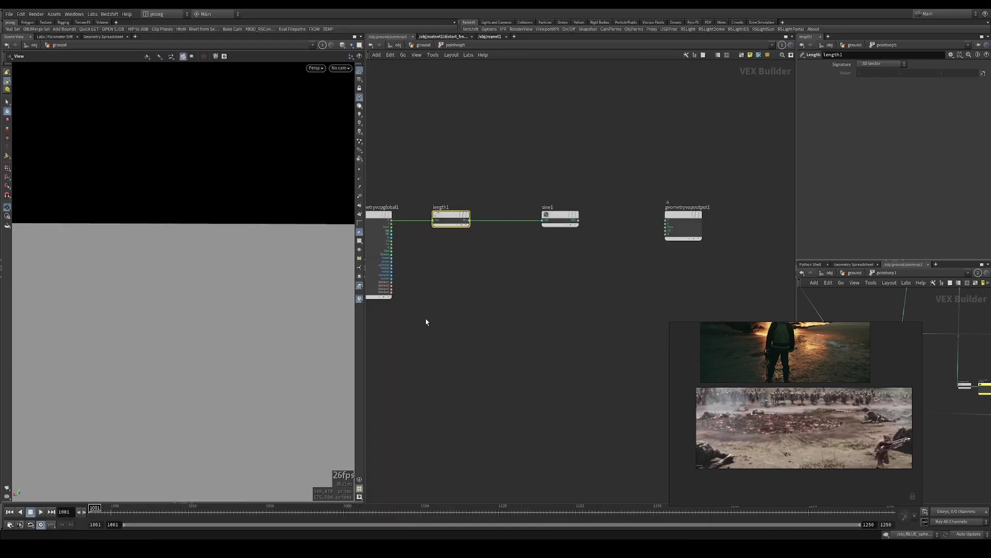
Step: Delete the Length node between the global and Sine nodes
{"action": "key", "text": "Delete"}
{"action": "key", "text": "y"}
{"action": "left_click_drag", "start_coordinate": [468, 193], "coordinate": [469, 263]}
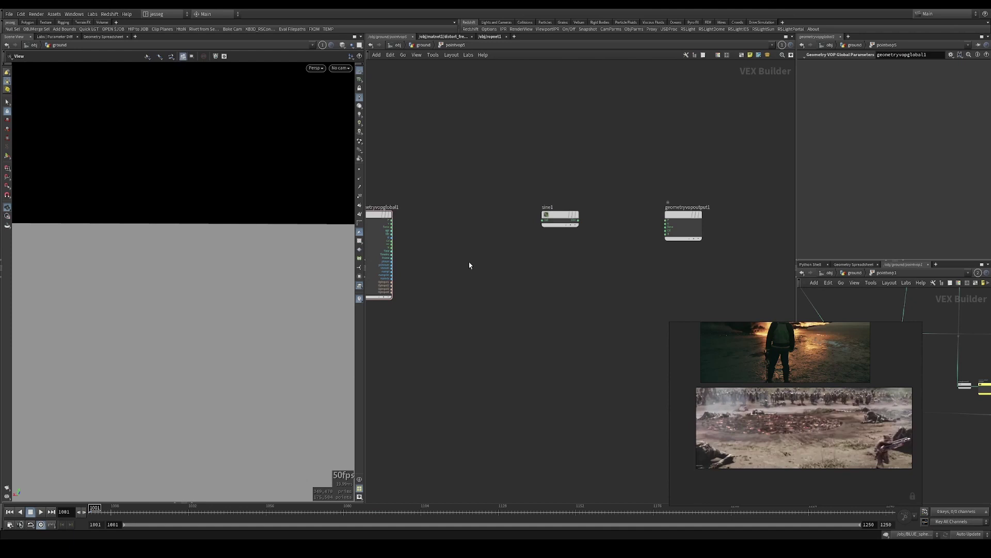
{"action": "left_click", "coordinate": [554, 222]}
{"action": "left_click_drag", "start_coordinate": [515, 239], "coordinate": [503, 260]}
Step: Move the global node farther from the Sine node and add a Length node fed by its P output
{"action": "middle_click_drag", "start_coordinate": [433, 239], "coordinate": [532, 227]}
{"action": "left_click_drag", "start_coordinate": [471, 205], "coordinate": [430, 202]}
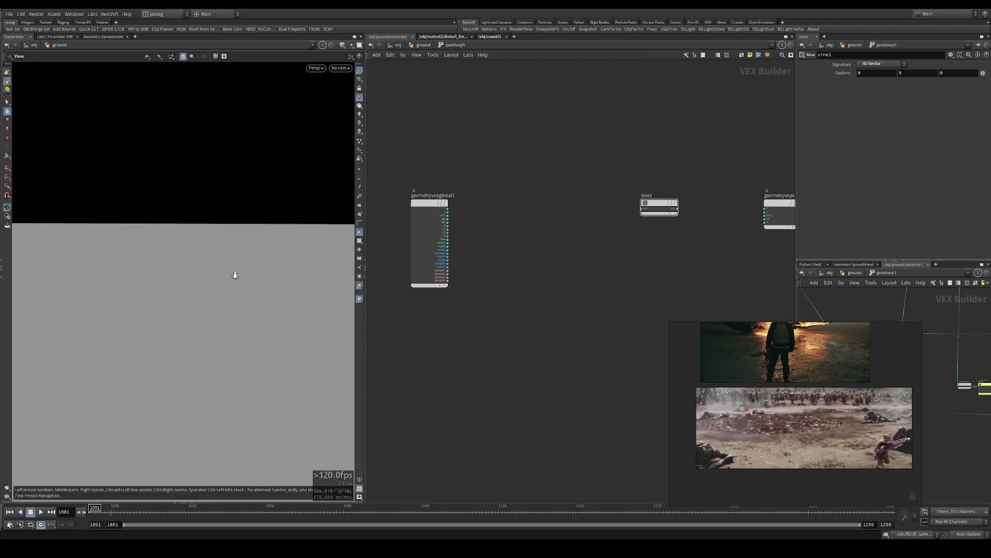
{"action": "left_click_drag", "start_coordinate": [234, 274], "coordinate": [266, 257]}
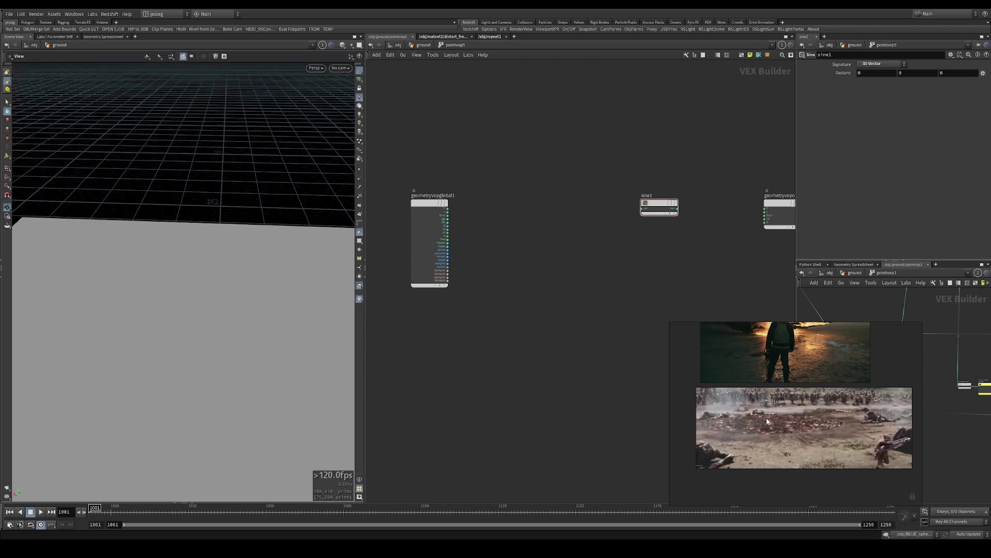
{"action": "left_click", "coordinate": [447, 209]}
{"action": "left_click", "coordinate": [517, 242]}
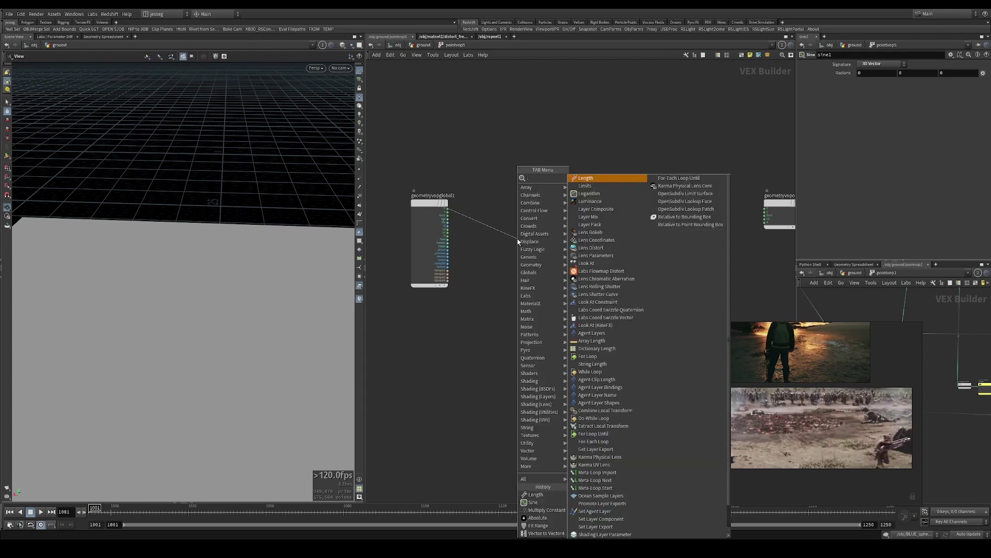
{"action": "type", "text": "length"}
{"action": "key", "text": "Return"}
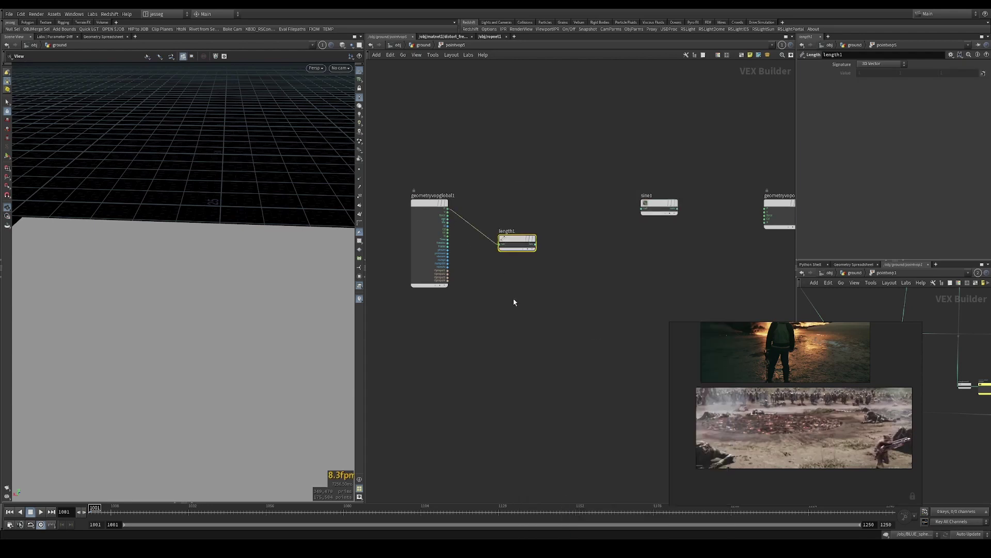
{"action": "scroll", "coordinate": [508, 236], "scroll_direction": "up", "scroll_amount": 3}
{"action": "left_click_drag", "start_coordinate": [520, 235], "coordinate": [514, 172]}
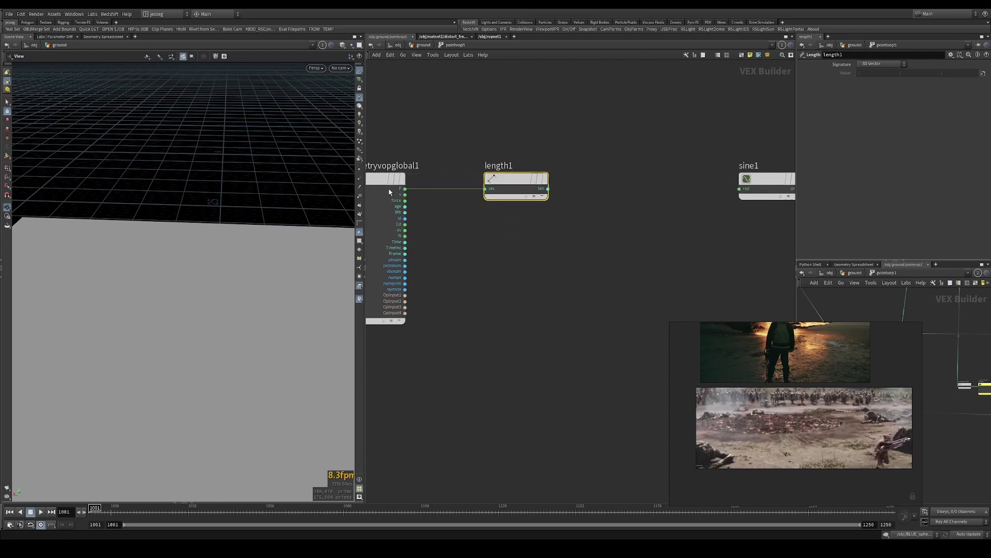
Step: Set the Sine node aside, bring the output node closer, and wire the Length result into its Cd input
{"action": "scroll", "coordinate": [671, 219], "scroll_direction": "down", "scroll_amount": 2}
{"action": "middle_click_drag", "start_coordinate": [671, 218], "coordinate": [555, 209]}
{"action": "left_click_drag", "start_coordinate": [625, 195], "coordinate": [620, 120]}
{"action": "left_click_drag", "start_coordinate": [770, 182], "coordinate": [648, 181]}
{"action": "left_click_drag", "start_coordinate": [467, 189], "coordinate": [627, 200]}
{"action": "left_click_drag", "start_coordinate": [165, 327], "coordinate": [224, 323]}
{"action": "scroll", "coordinate": [224, 323], "scroll_direction": "up", "scroll_amount": 4}
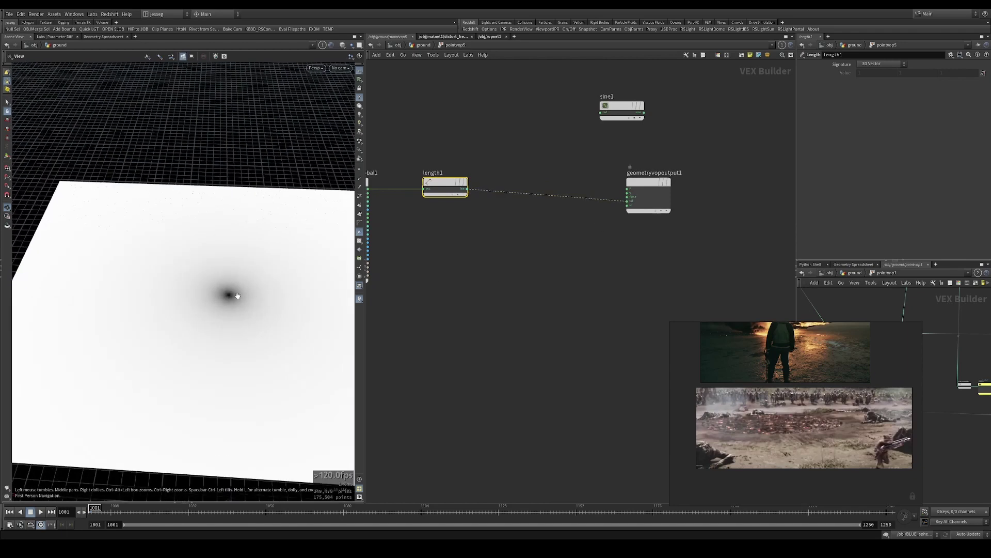
{"action": "right_click_drag", "start_coordinate": [239, 299], "coordinate": [256, 300]}
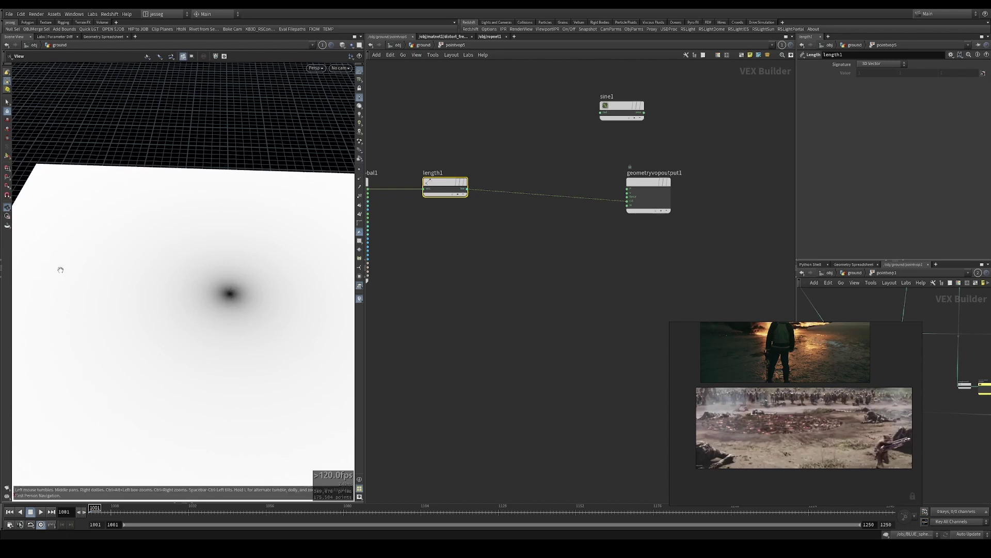
Step: Sort the Geometry Spreadsheet by the Cd values to examine the largest length
{"action": "left_click", "coordinate": [103, 37]}
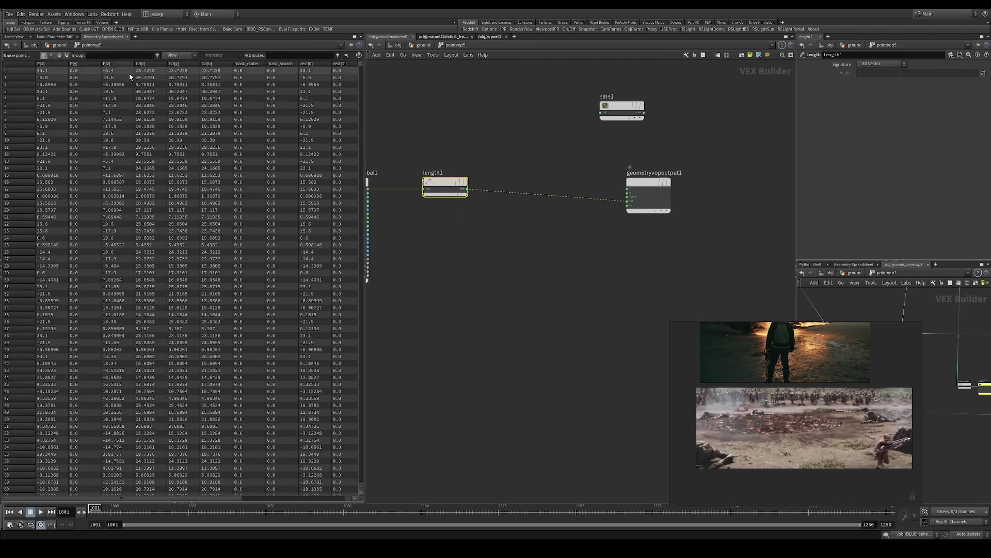
{"action": "left_click", "coordinate": [153, 65]}
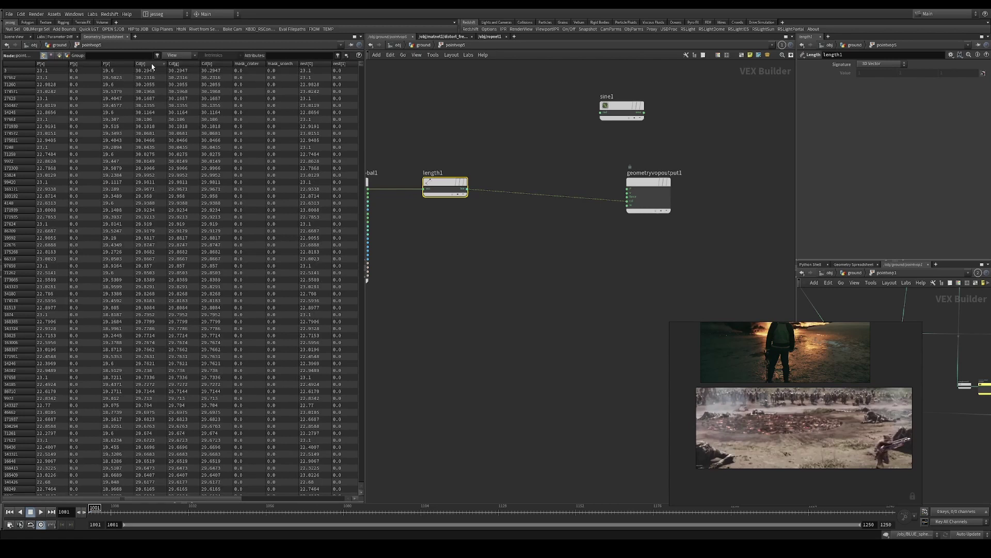
{"action": "left_click", "coordinate": [154, 65]}
Step: Insert a Fit Range node between the Length node and the output's Cd, and set its Source Max to 13
{"action": "key", "text": "Tab"}
{"action": "type", "text": "fit"}
{"action": "key", "text": "Return"}
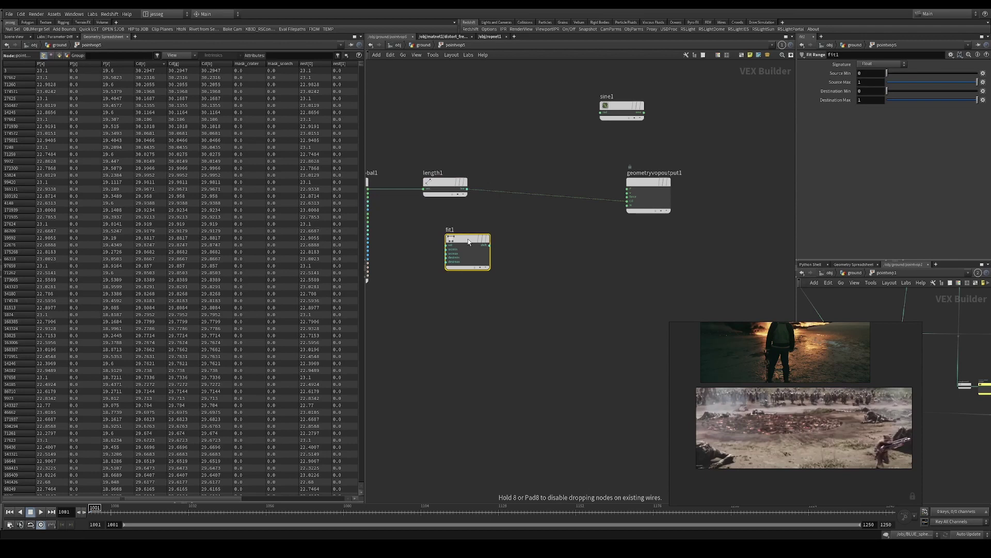
{"action": "left_click_drag", "start_coordinate": [467, 239], "coordinate": [521, 184]}
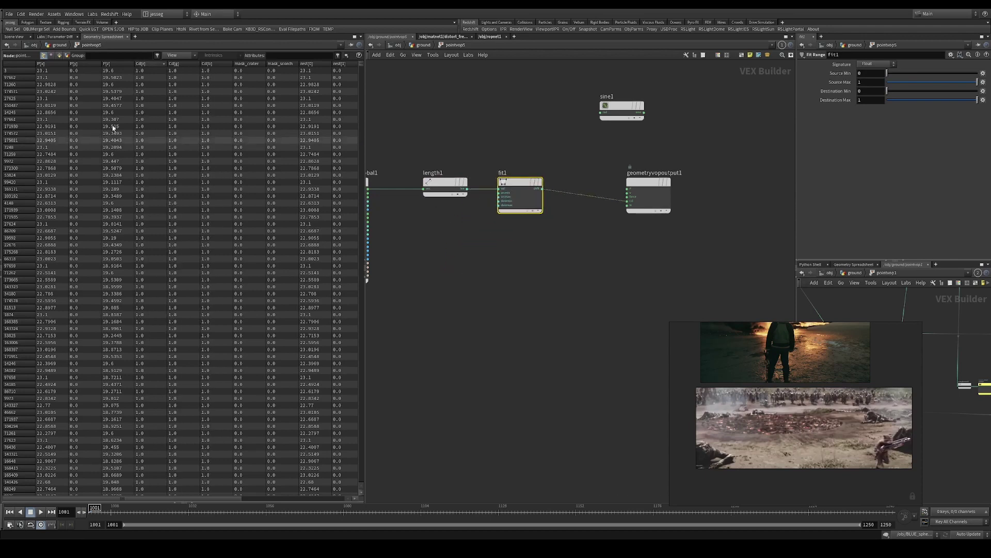
{"action": "left_click", "coordinate": [14, 37]}
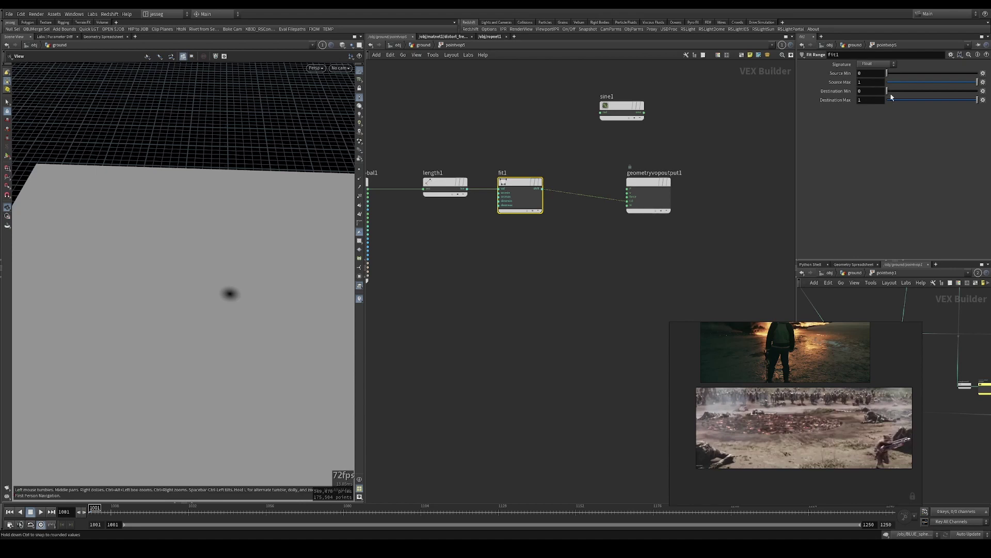
{"action": "middle_click_drag", "start_coordinate": [869, 82], "coordinate": [907, 60]}
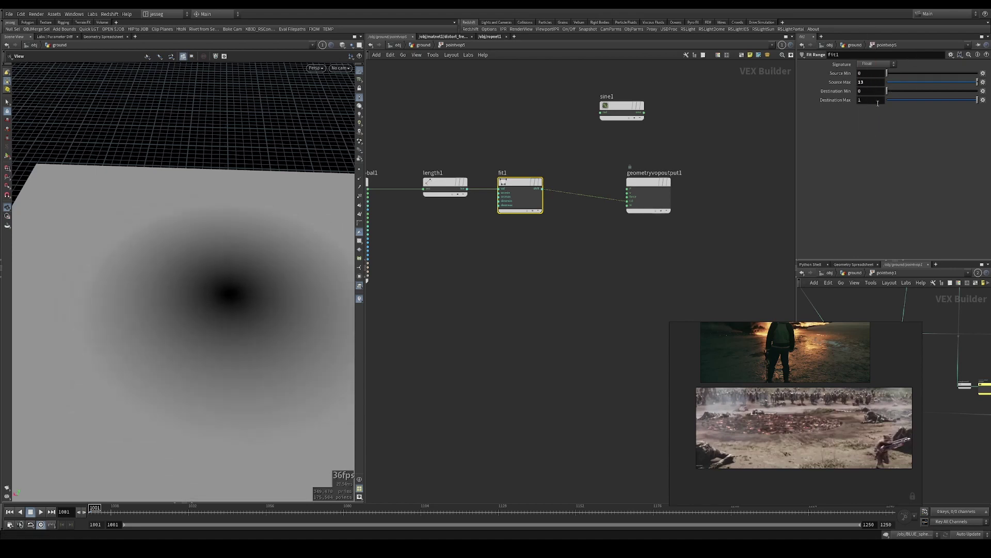
Step: Make room before the output node and wire the Sine node between the Fit Range node and Cd
{"action": "middle_click_drag", "start_coordinate": [654, 247], "coordinate": [545, 253]}
{"action": "left_click", "coordinate": [546, 253]}
{"action": "left_click_drag", "start_coordinate": [540, 185], "coordinate": [671, 176]}
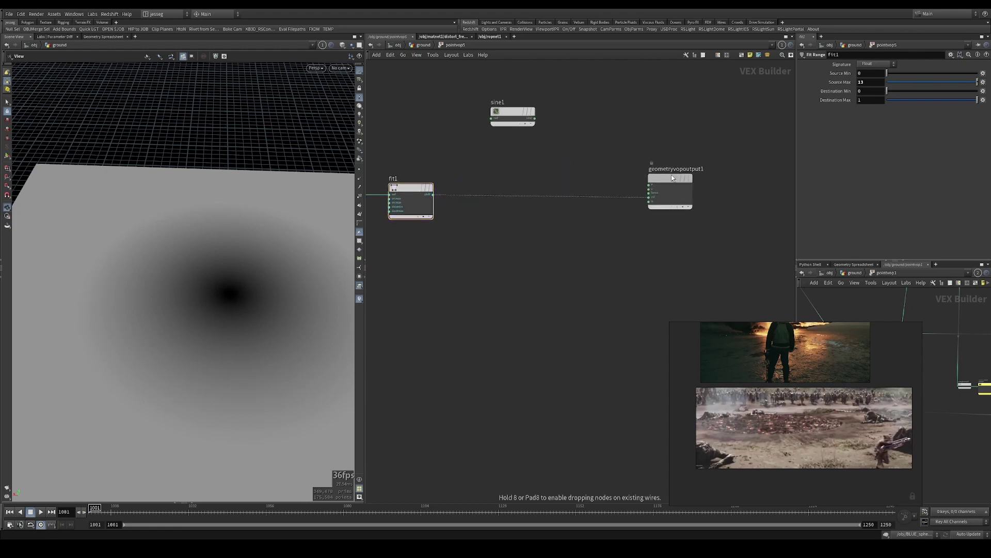
{"action": "left_click_drag", "start_coordinate": [510, 121], "coordinate": [541, 222]}
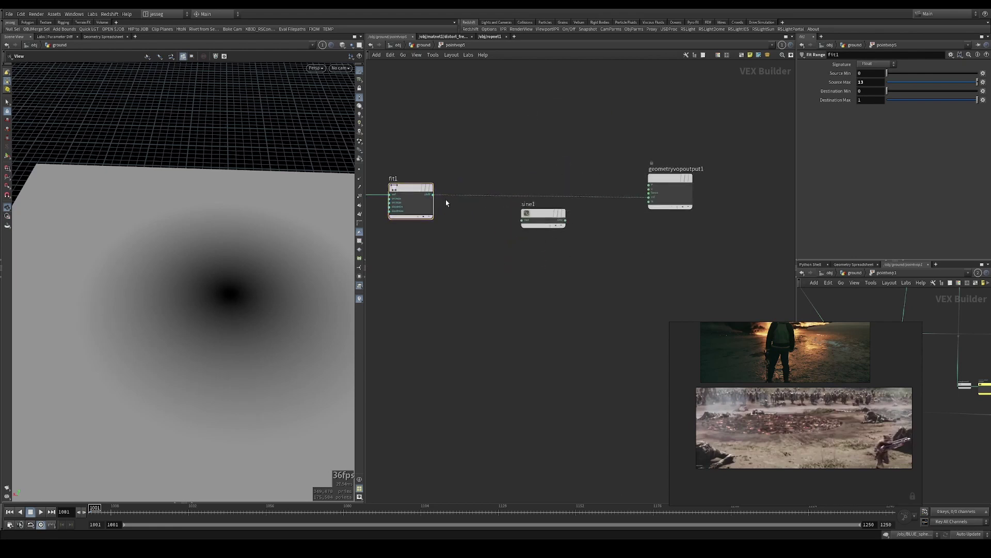
{"action": "left_click_drag", "start_coordinate": [434, 195], "coordinate": [573, 220]}
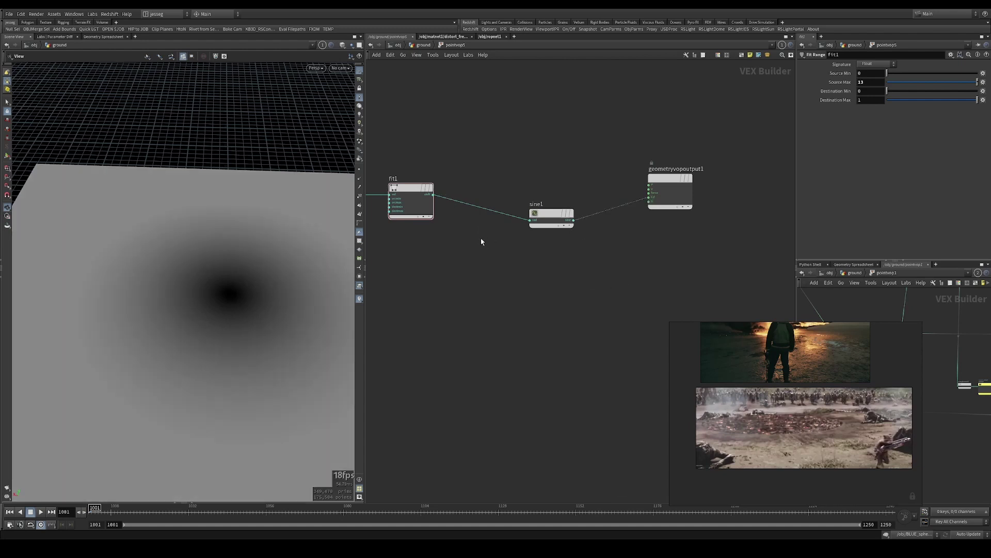
{"action": "key", "text": "Tab"}
{"action": "key", "text": "Escape"}
{"action": "middle_click_drag", "start_coordinate": [551, 128], "coordinate": [567, 126]}
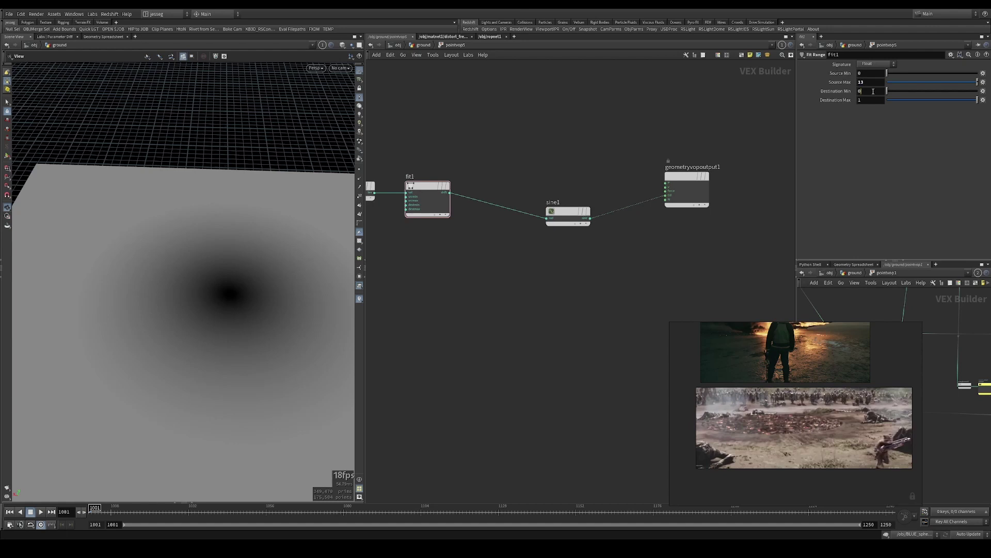
{"action": "key", "text": "Return"}
Step: Insert a Multiply Constant node between the Fit Range and Sine nodes, lining the nodes up in a row
{"action": "key", "text": "Tab"}
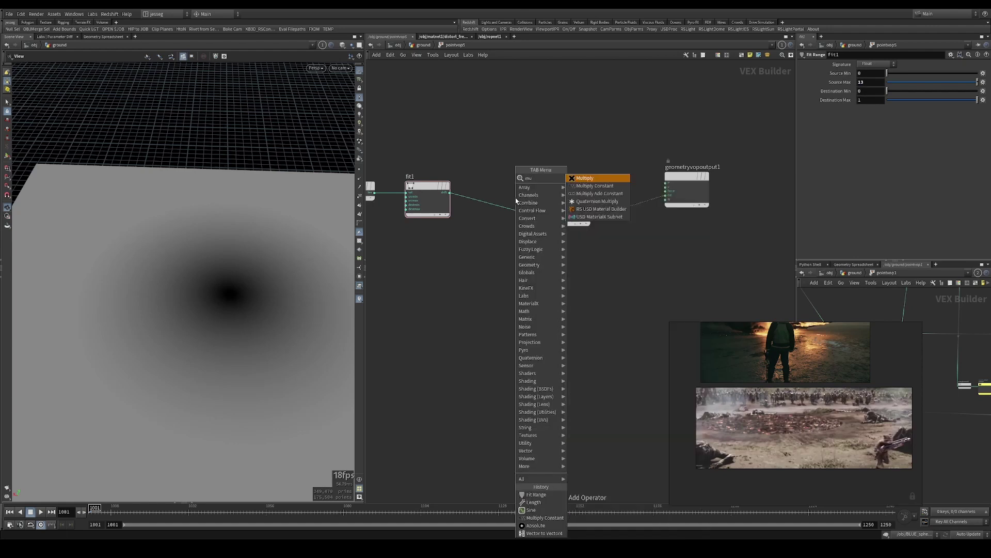
{"action": "left_click", "coordinate": [600, 176]}
{"action": "left_click", "coordinate": [538, 168]}
{"action": "left_click_drag", "start_coordinate": [564, 212], "coordinate": [588, 195]}
{"action": "left_click_drag", "start_coordinate": [526, 173], "coordinate": [518, 131]}
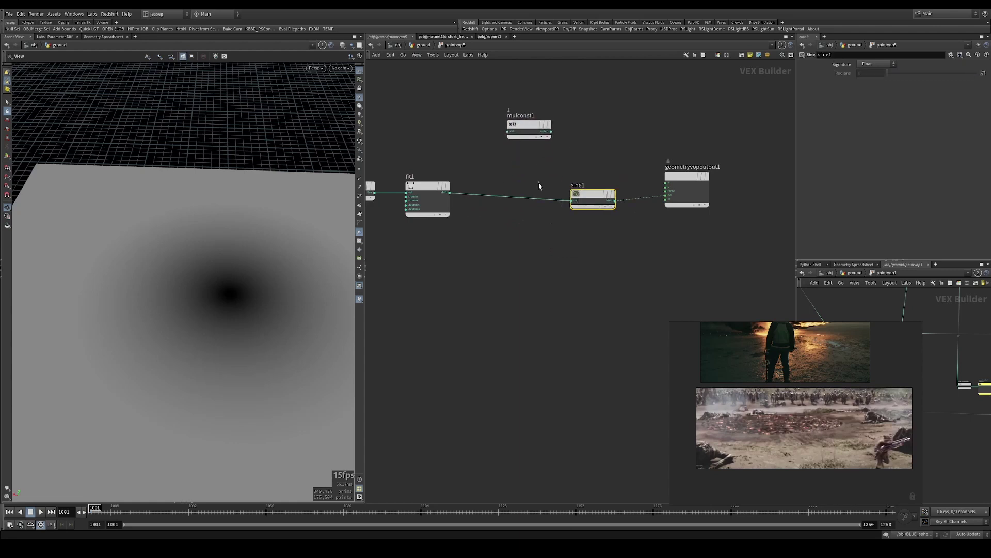
{"action": "left_click_drag", "start_coordinate": [592, 207], "coordinate": [591, 197]}
{"action": "left_click", "coordinate": [525, 119]}
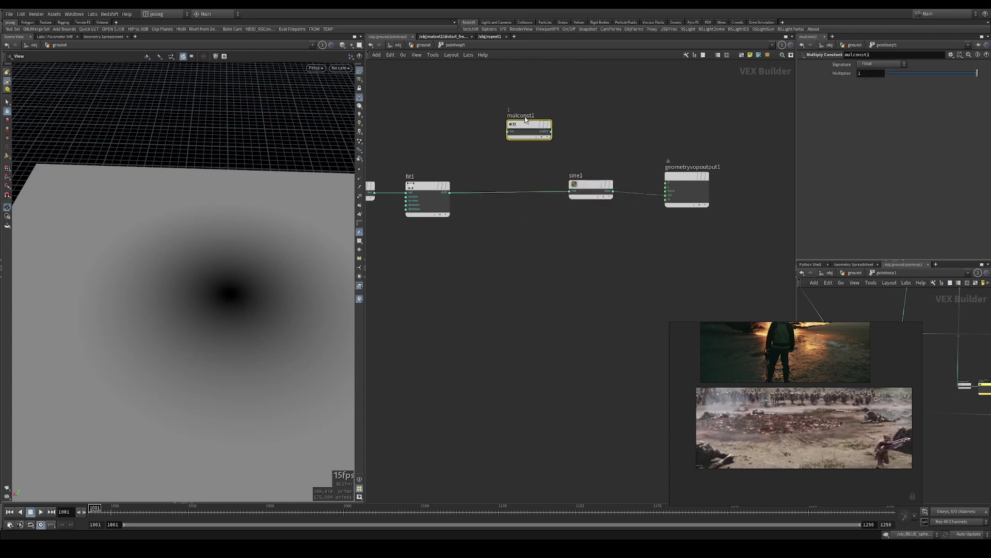
{"action": "left_click", "coordinate": [426, 201]}
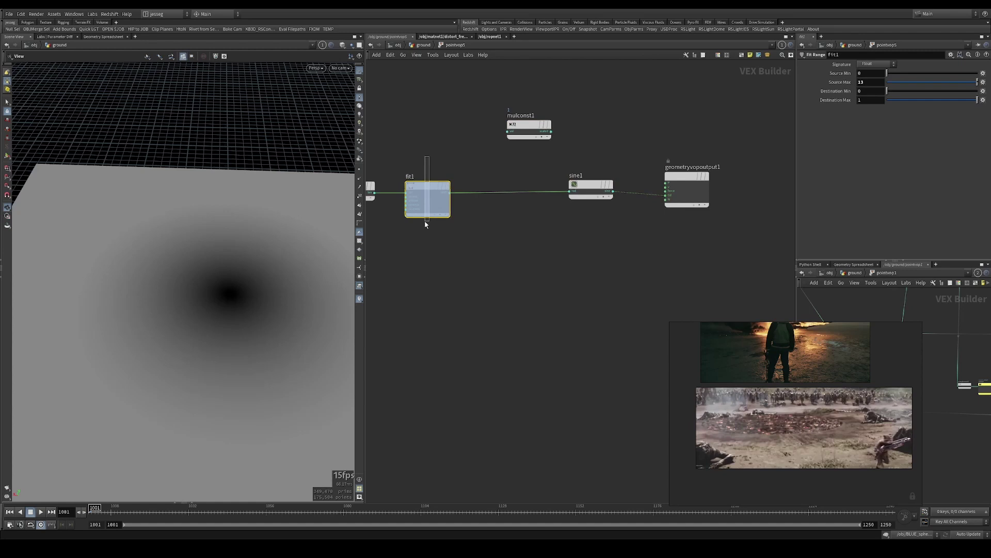
{"action": "left_click_drag", "start_coordinate": [529, 128], "coordinate": [519, 188]}
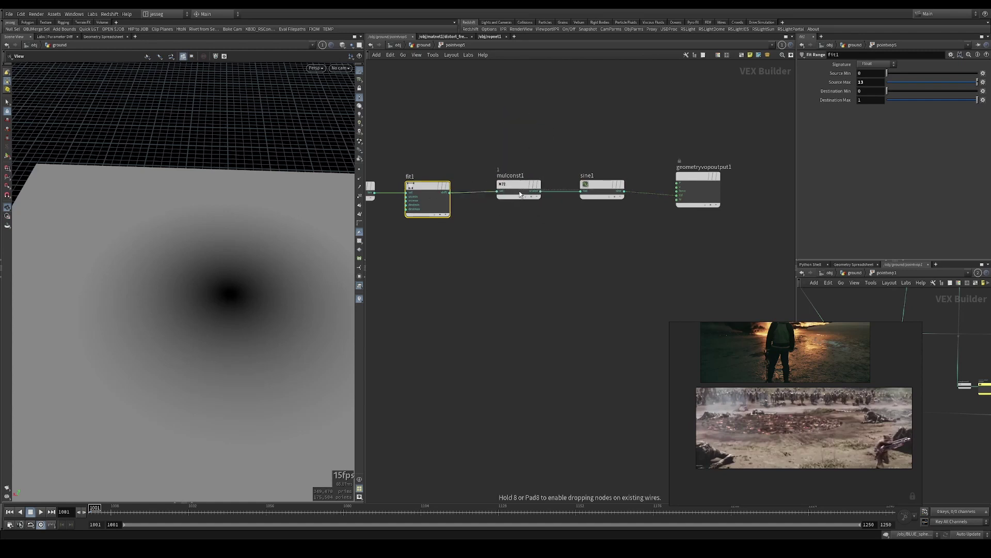
Step: Set the Multiply Constant node's Multiplier to 65 and align the node with the Fit Range node
{"action": "middle_click_drag", "start_coordinate": [865, 74], "coordinate": [985, 67]}
{"action": "mouse_move", "coordinate": [525, 189]}
{"action": "left_mouse_down"}
{"action": "mouse_move", "coordinate": [524, 198]}
{"action": "mouse_move", "coordinate": [518, 191]}
{"action": "left_mouse_up"}
{"action": "left_click", "coordinate": [441, 196]}
{"action": "left_click", "coordinate": [511, 189]}
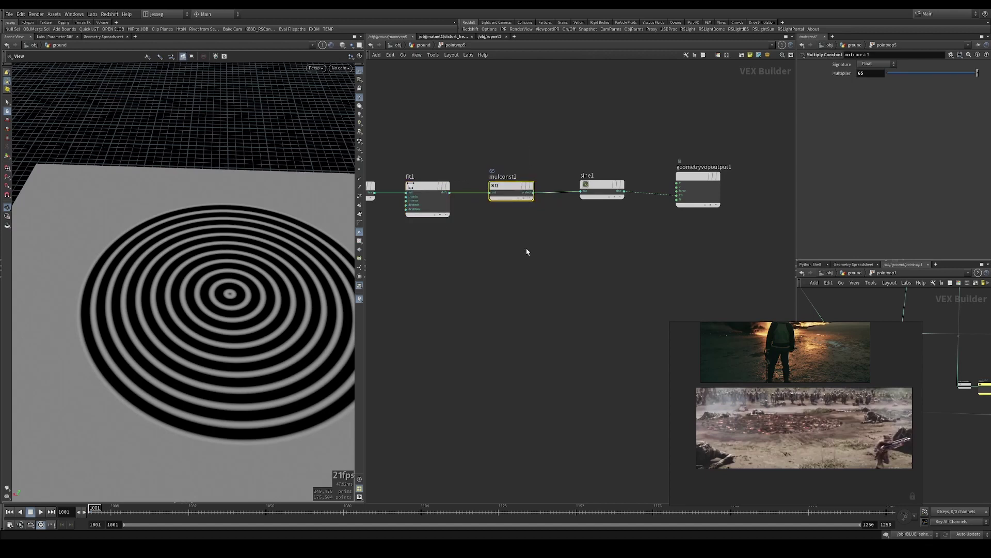
Step: Delete the Multiply Constant node and display the Fit Range node's parameters
{"action": "key", "text": "Delete"}
{"action": "left_click", "coordinate": [434, 199]}
{"action": "middle_click_drag", "start_coordinate": [453, 135], "coordinate": [541, 115]}
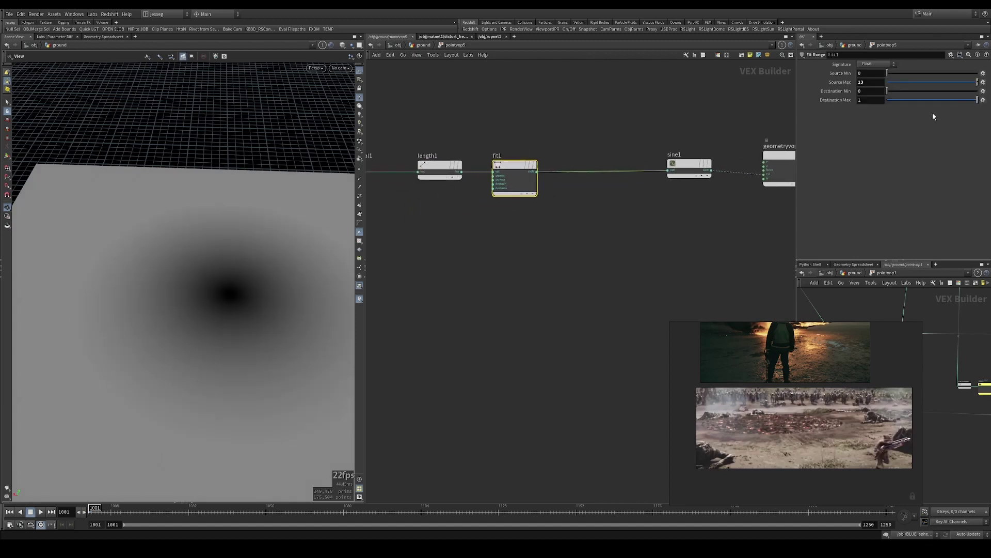
Step: Set the Fit Range node's Destination Max to 67, and reduce it to 24.5 for fewer, wider rings
{"action": "middle_click_drag", "start_coordinate": [866, 101], "coordinate": [950, 90]}
{"action": "left_click_drag", "start_coordinate": [294, 221], "coordinate": [268, 245]}
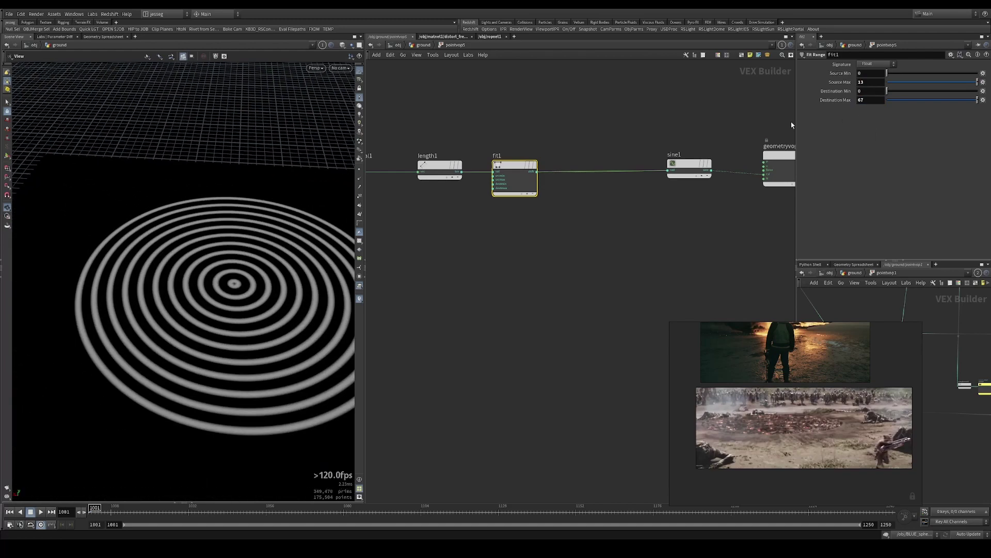
{"action": "left_click", "coordinate": [861, 101]}
{"action": "key", "text": "Return"}
{"action": "middle_click_drag", "start_coordinate": [863, 100], "coordinate": [191, 116]}
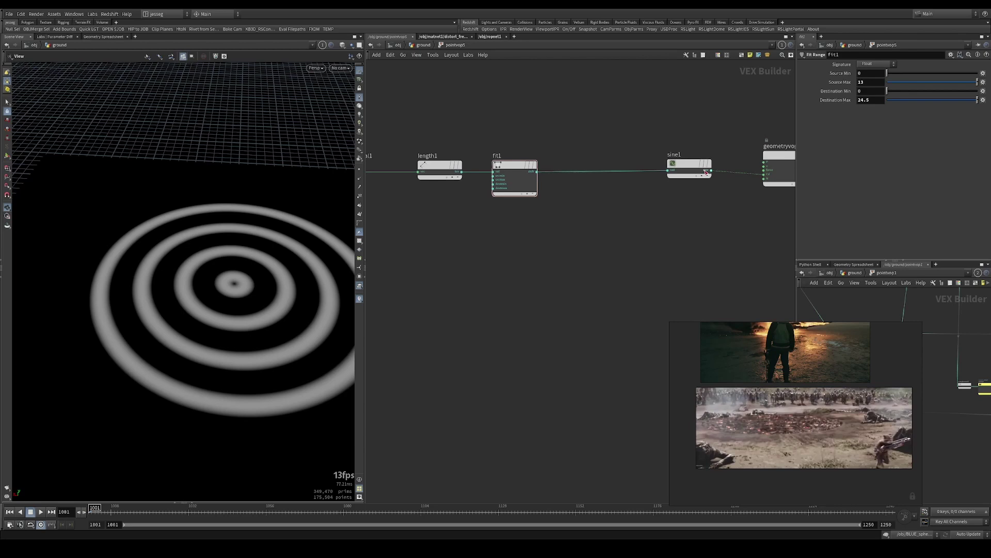
Step: Place the Sine node beside the Fit Range node and spread the global and output nodes away from the chain
{"action": "left_click_drag", "start_coordinate": [686, 164], "coordinate": [588, 165]}
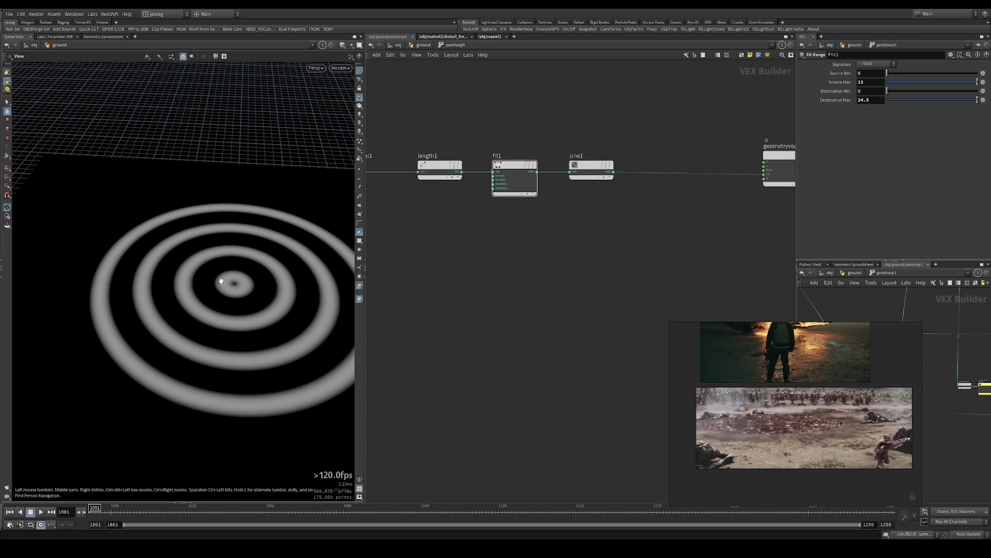
{"action": "scroll", "coordinate": [480, 238], "scroll_direction": "down", "scroll_amount": 2}
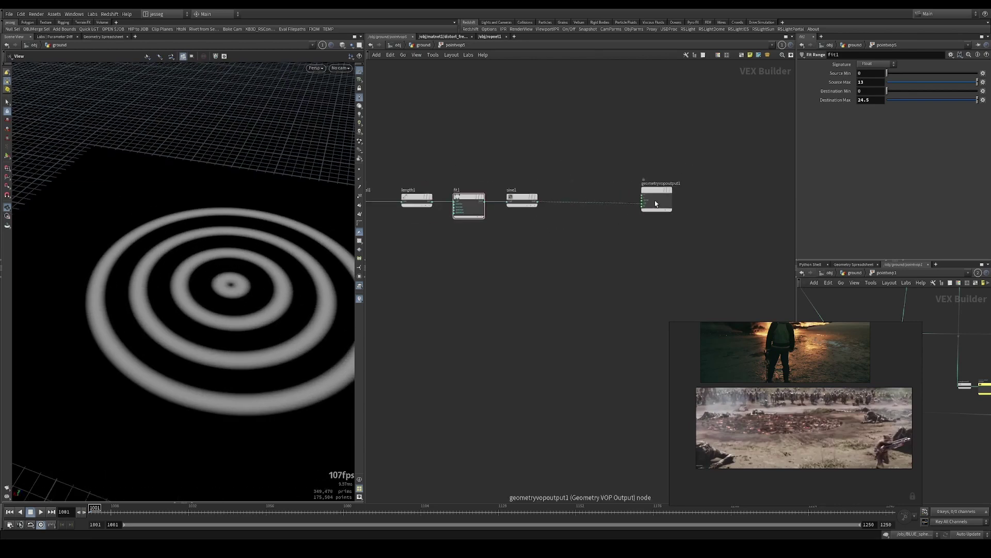
{"action": "left_click_drag", "start_coordinate": [655, 201], "coordinate": [693, 196]}
{"action": "middle_click_drag", "start_coordinate": [508, 249], "coordinate": [625, 233]}
{"action": "left_click_drag", "start_coordinate": [466, 181], "coordinate": [466, 100]}
{"action": "middle_click_drag", "start_coordinate": [616, 198], "coordinate": [499, 216]}
{"action": "left_click", "coordinate": [526, 199]}
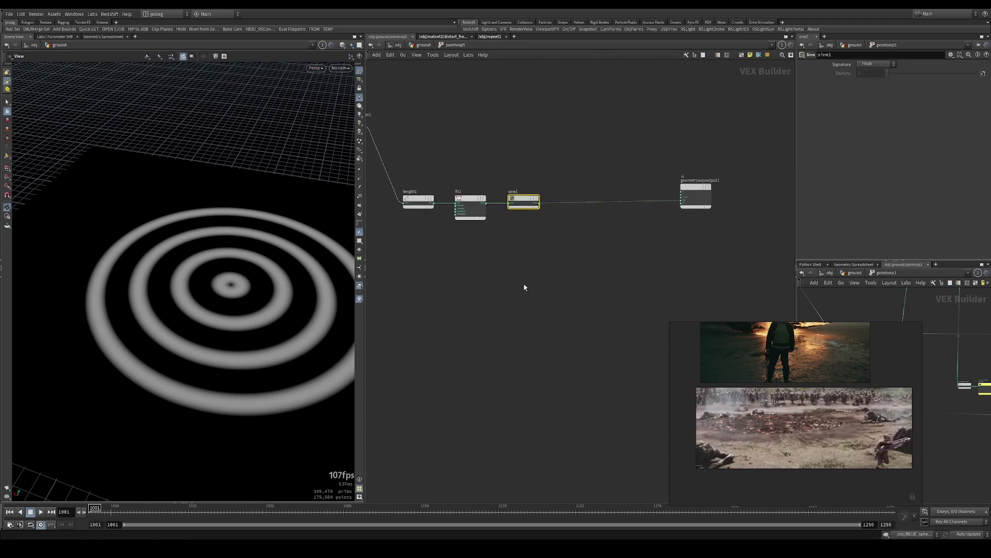
Step: Examine the Cd values in the geometry spreadsheet and the bright and black sine bands on the ground up close
{"action": "left_click", "coordinate": [98, 36]}
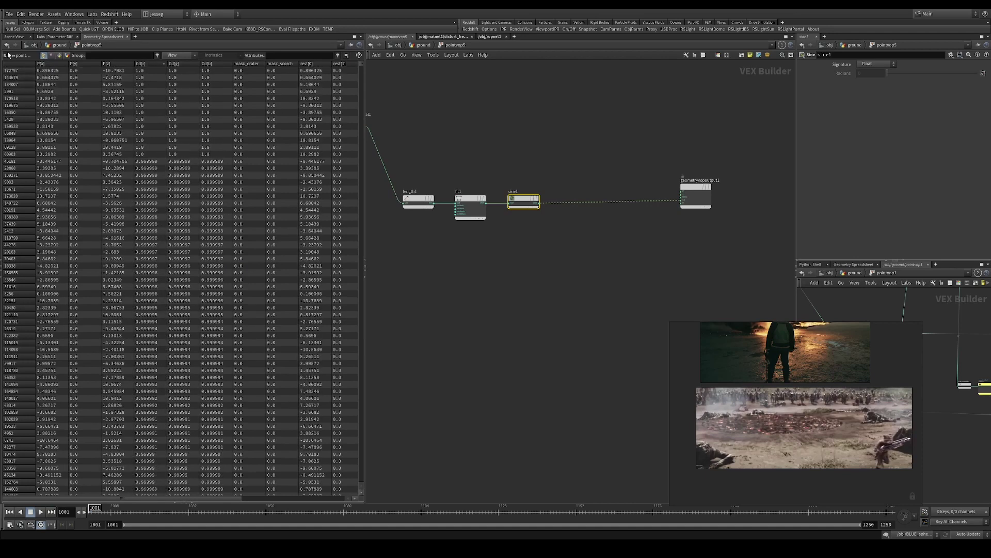
{"action": "left_click", "coordinate": [19, 38]}
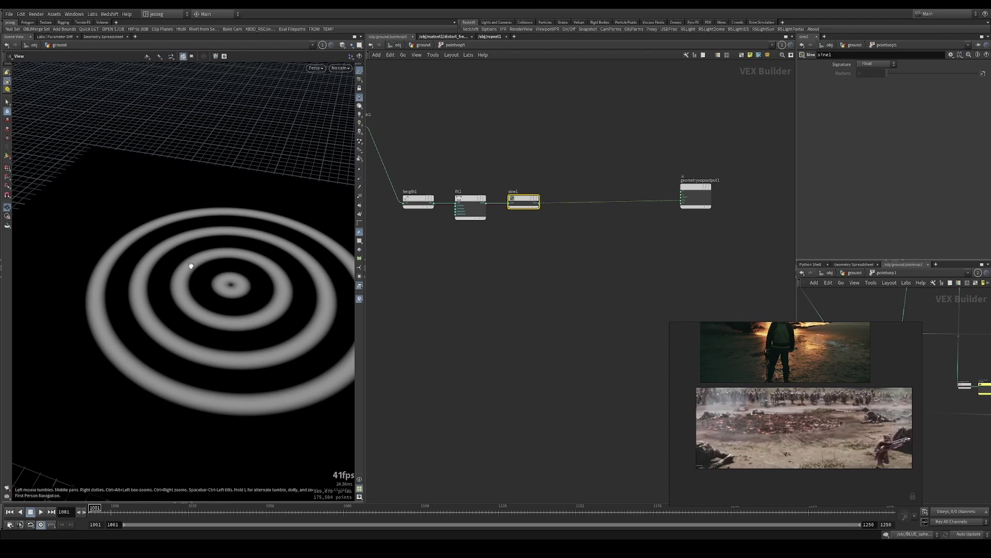
{"action": "left_click_drag", "start_coordinate": [190, 265], "coordinate": [248, 269]}
{"action": "right_click_drag", "start_coordinate": [248, 269], "coordinate": [174, 261]}
{"action": "left_click_drag", "start_coordinate": [174, 262], "coordinate": [164, 236]}
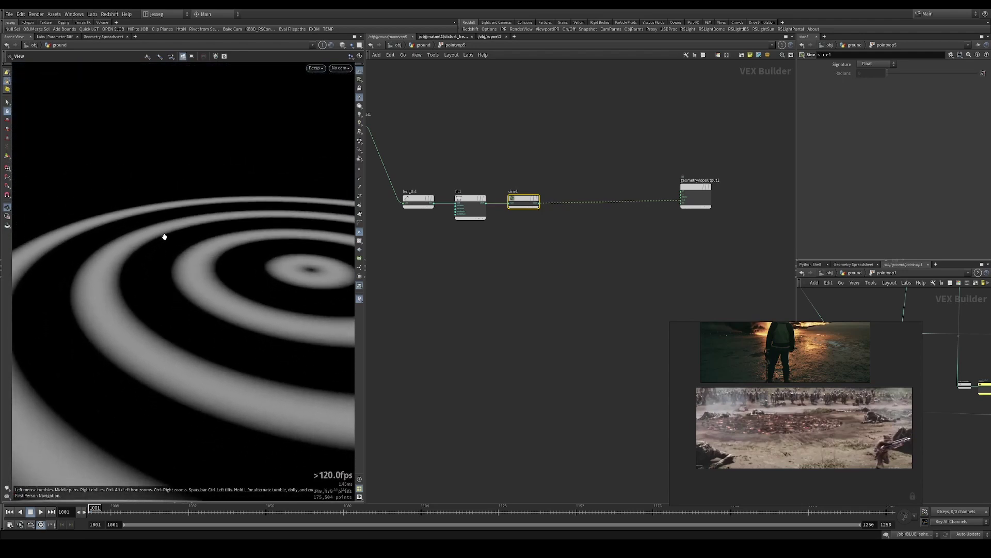
{"action": "mouse_move", "coordinate": [158, 281]}
{"action": "left_mouse_down"}
{"action": "mouse_move", "coordinate": [170, 277]}
{"action": "mouse_move", "coordinate": [171, 288]}
{"action": "left_mouse_up"}
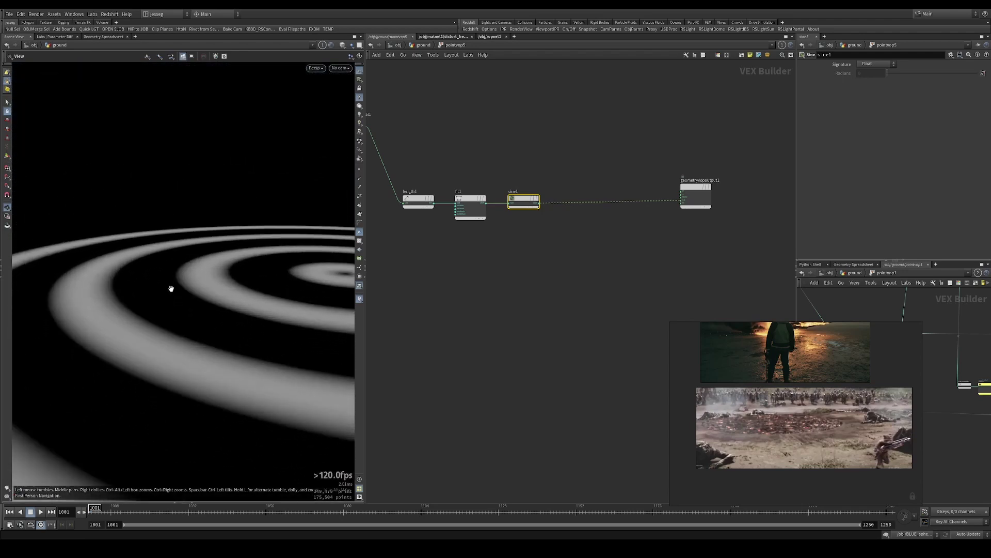
{"action": "left_click_drag", "start_coordinate": [39, 369], "coordinate": [150, 327]}
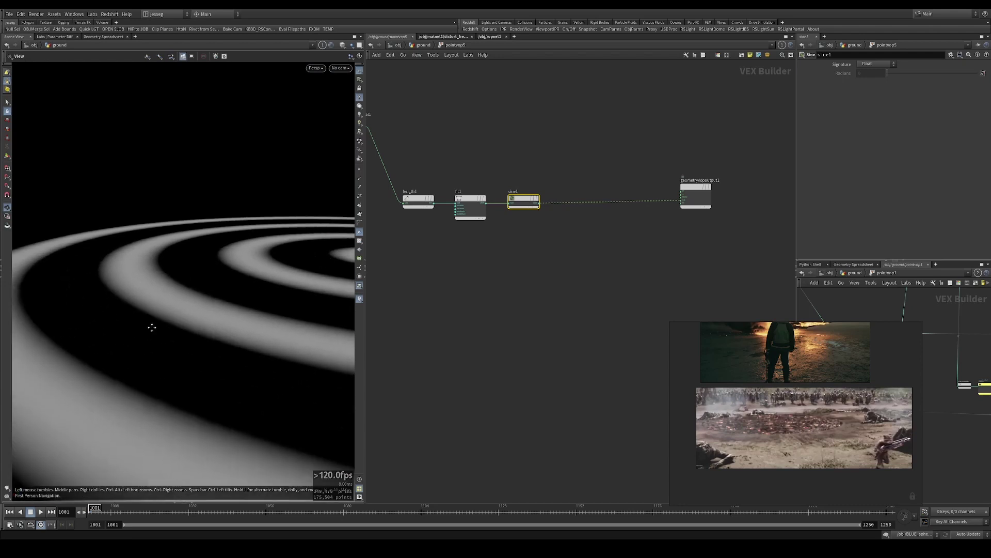
{"action": "left_click_drag", "start_coordinate": [37, 331], "coordinate": [49, 307]}
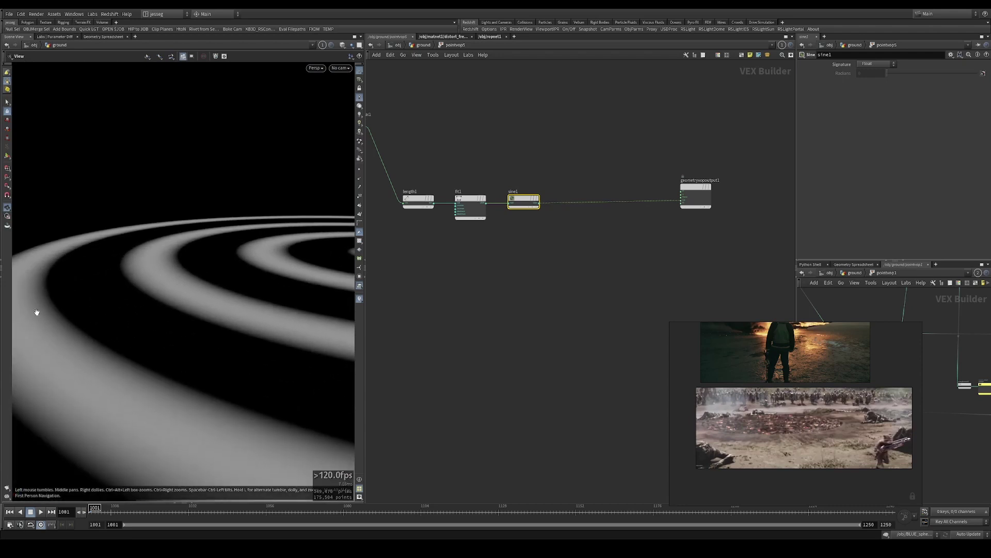
{"action": "middle_click_drag", "start_coordinate": [569, 217], "coordinate": [555, 230]}
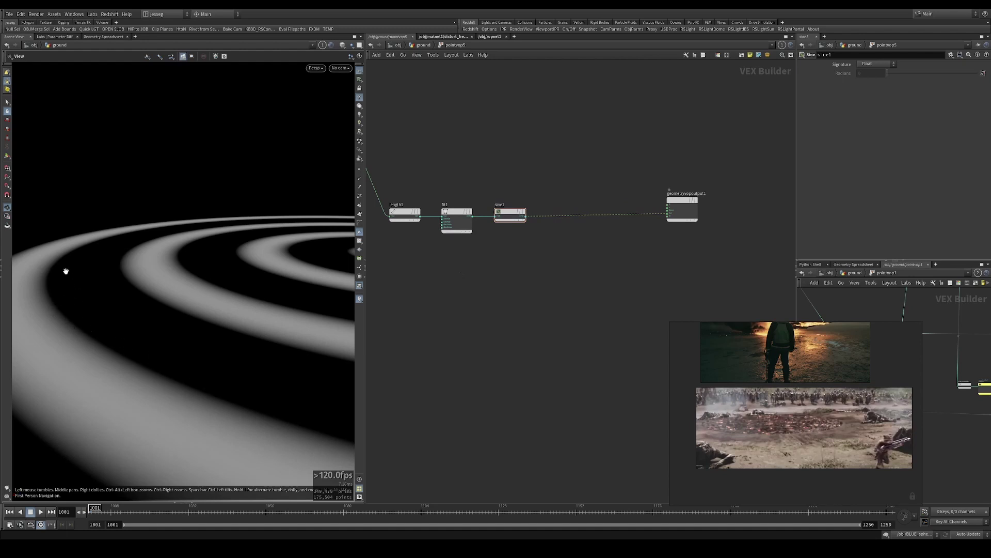
{"action": "left_click_drag", "start_coordinate": [217, 241], "coordinate": [74, 280]}
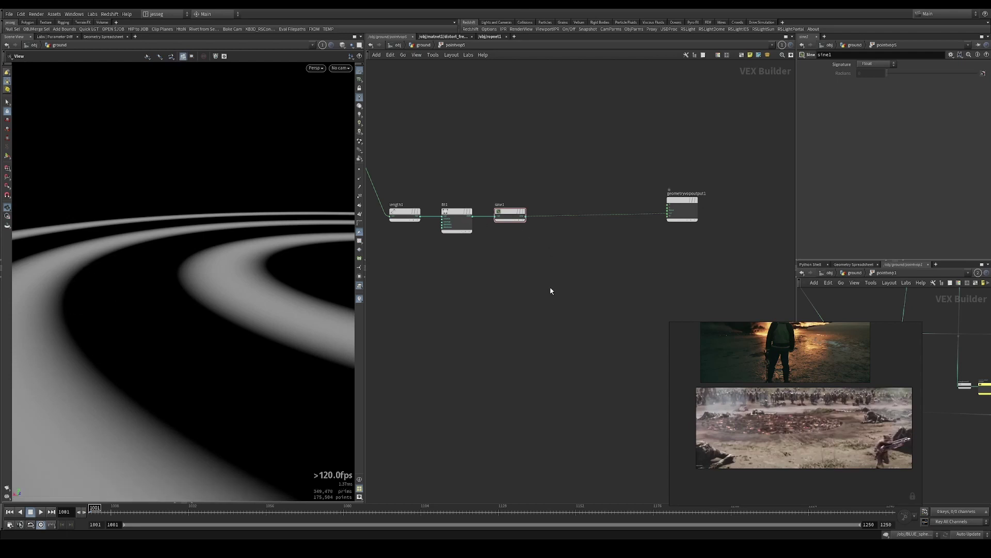
Step: Add an Absolute node below the wire between the Sine node and the output node
{"action": "key", "text": "Tab"}
{"action": "type", "text": "abs"}
{"action": "key", "text": "Return"}
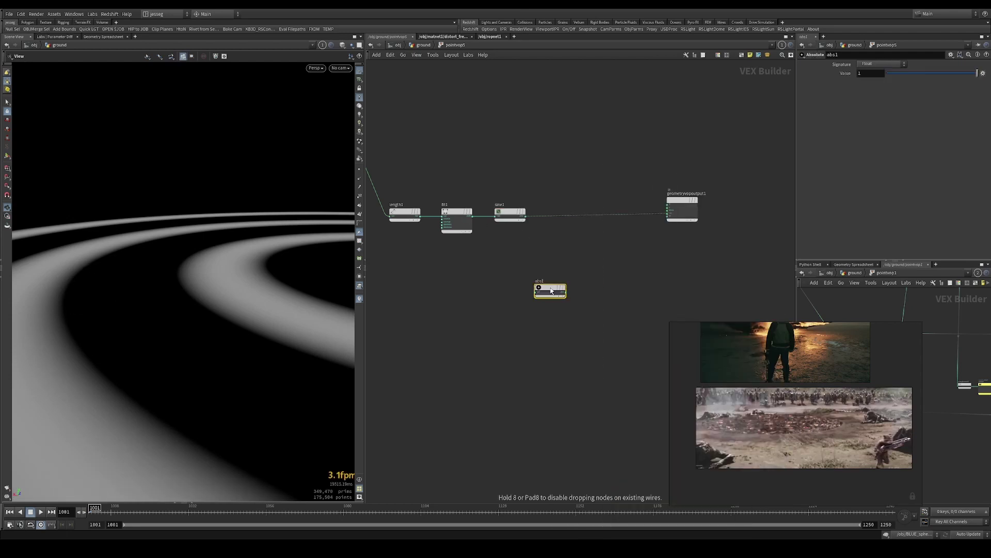
{"action": "left_click", "coordinate": [557, 241]}
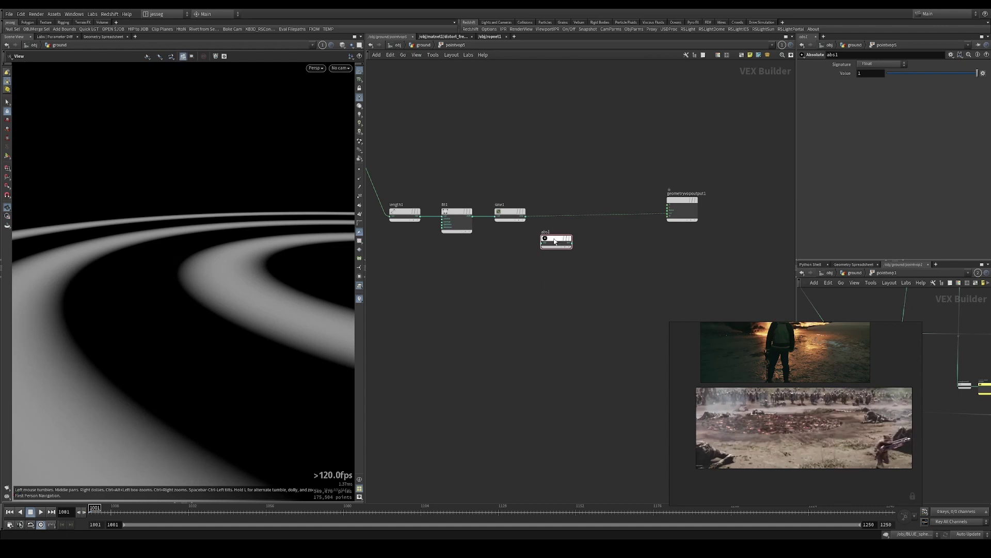
{"action": "left_click_drag", "start_coordinate": [556, 241], "coordinate": [578, 242]}
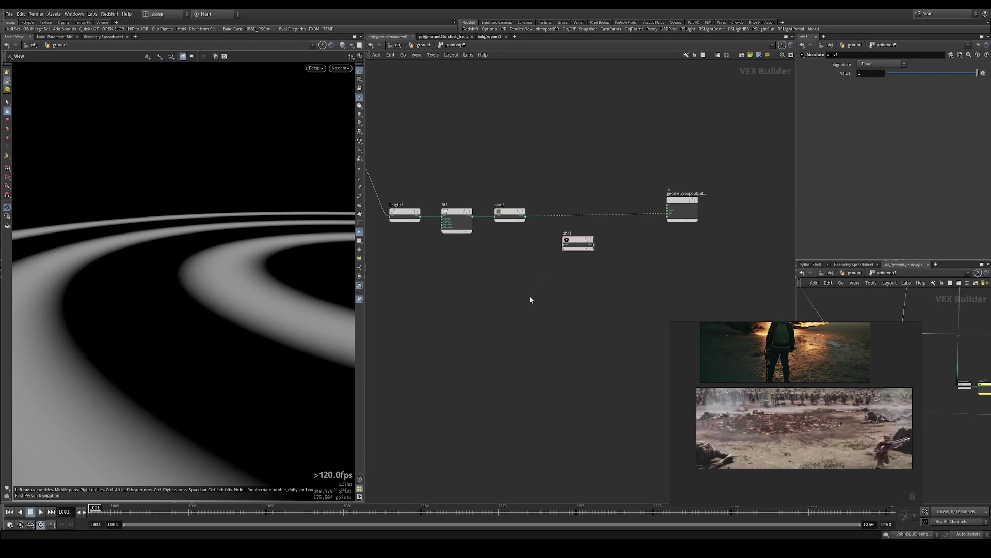
Step: Wire the Sine node through the Absolute node into the output's Cd, and move the Absolute node up into the row
{"action": "left_click", "coordinate": [526, 217]}
{"action": "left_click", "coordinate": [565, 248]}
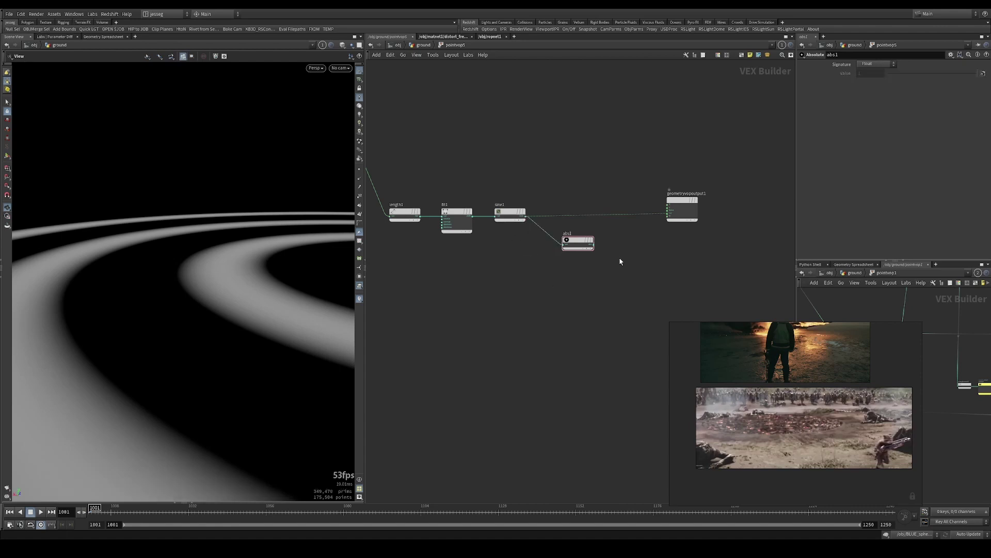
{"action": "left_click", "coordinate": [593, 246]}
{"action": "key", "text": "Escape"}
{"action": "left_click_drag", "start_coordinate": [579, 243], "coordinate": [580, 219]}
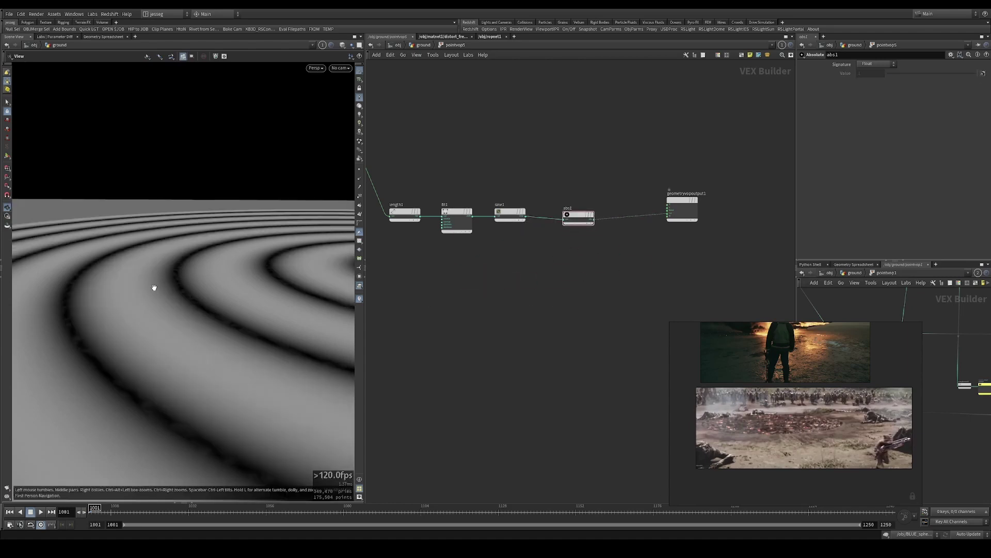
Step: Inspect the rings on the ground, align the Absolute node with the Sine node and raise the output node above the chain
{"action": "left_click_drag", "start_coordinate": [212, 261], "coordinate": [158, 315]}
{"action": "right_click_drag", "start_coordinate": [158, 315], "coordinate": [246, 279]}
{"action": "left_click_drag", "start_coordinate": [245, 279], "coordinate": [109, 307]}
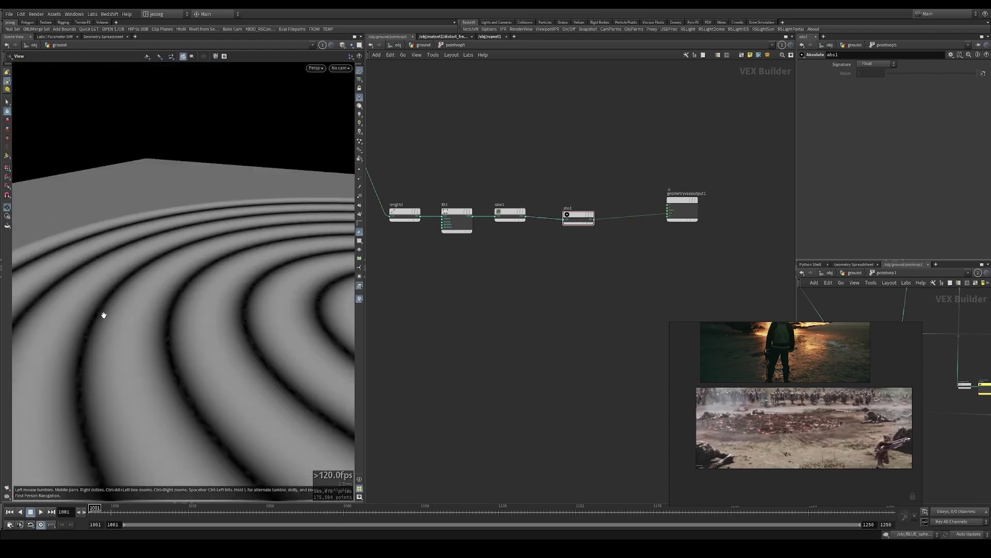
{"action": "right_click_drag", "start_coordinate": [104, 315], "coordinate": [206, 329]}
{"action": "left_click_drag", "start_coordinate": [206, 328], "coordinate": [231, 364]}
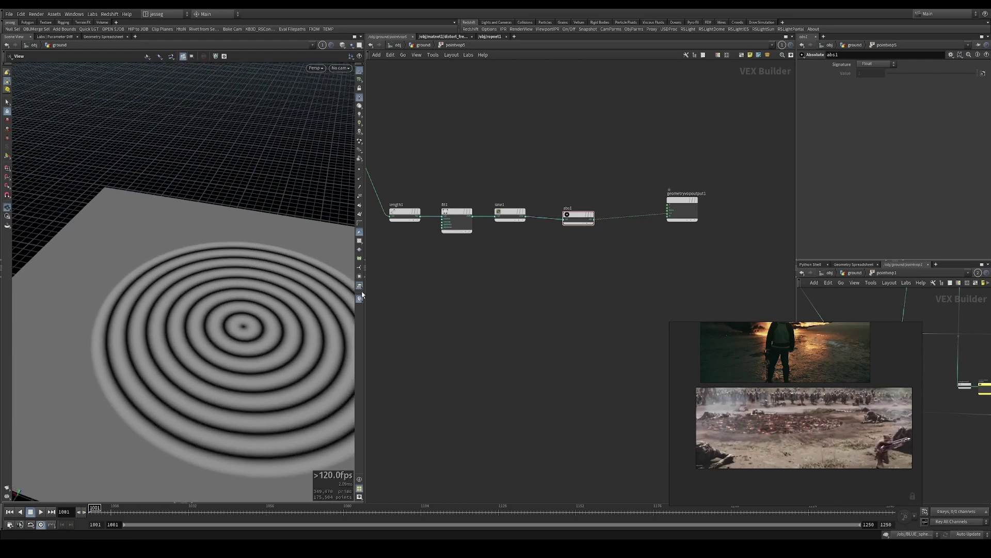
{"action": "left_click_drag", "start_coordinate": [569, 217], "coordinate": [559, 215]}
{"action": "middle_click_drag", "start_coordinate": [548, 248], "coordinate": [565, 241]}
{"action": "scroll", "coordinate": [592, 222], "scroll_direction": "down", "scroll_amount": 1}
{"action": "left_click_drag", "start_coordinate": [676, 202], "coordinate": [686, 167]}
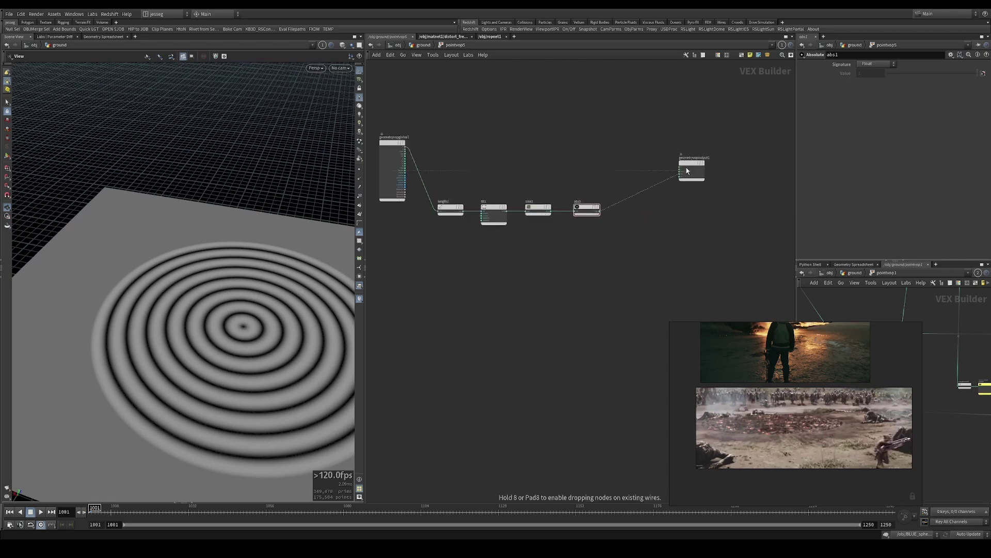
Step: Connect the global node's P output directly to the P input of the geometry output node
{"action": "left_click_drag", "start_coordinate": [151, 352], "coordinate": [154, 295]}
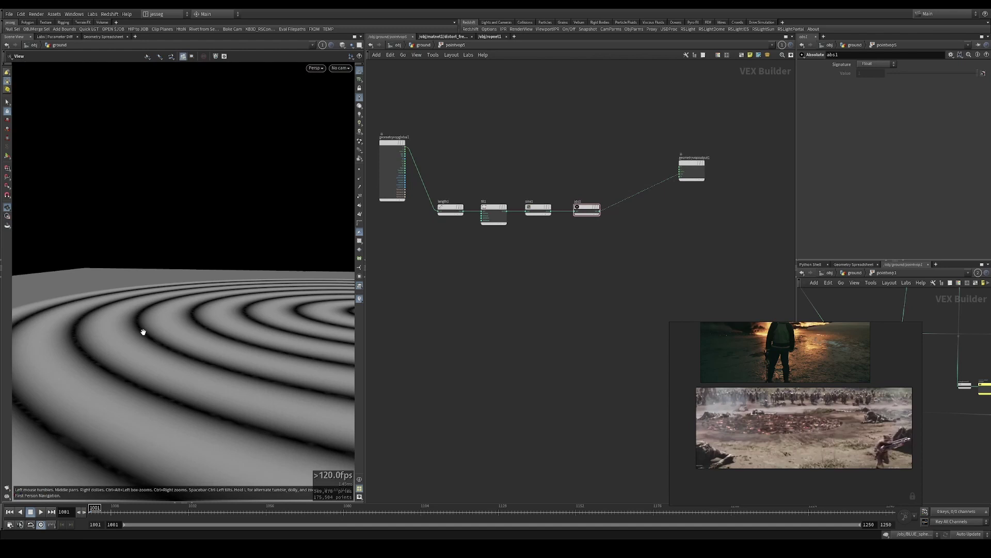
{"action": "left_click_drag", "start_coordinate": [143, 332], "coordinate": [116, 310]}
{"action": "scroll", "coordinate": [464, 158], "scroll_direction": "up", "scroll_amount": 1}
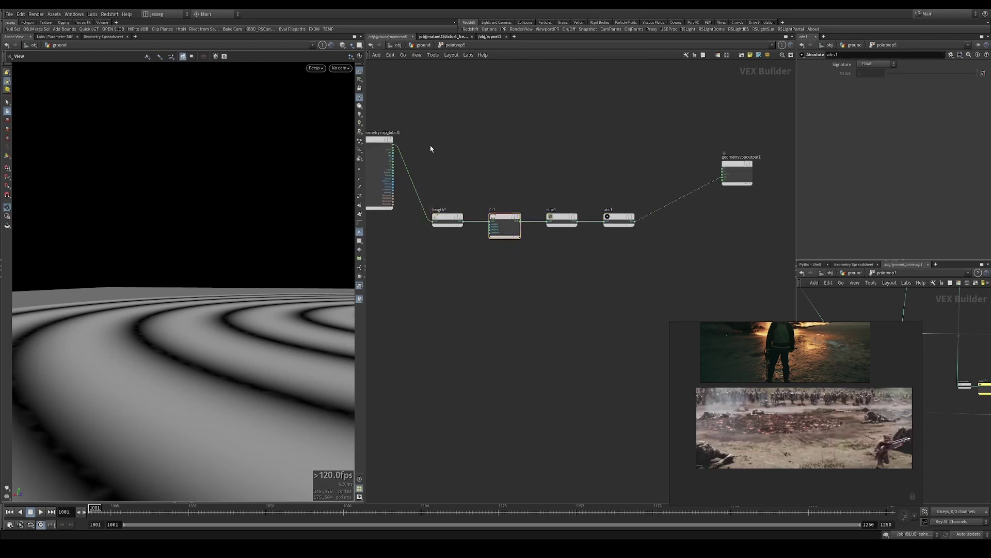
{"action": "scroll", "coordinate": [397, 144], "scroll_direction": "up", "scroll_amount": 2}
{"action": "left_click", "coordinate": [397, 145]}
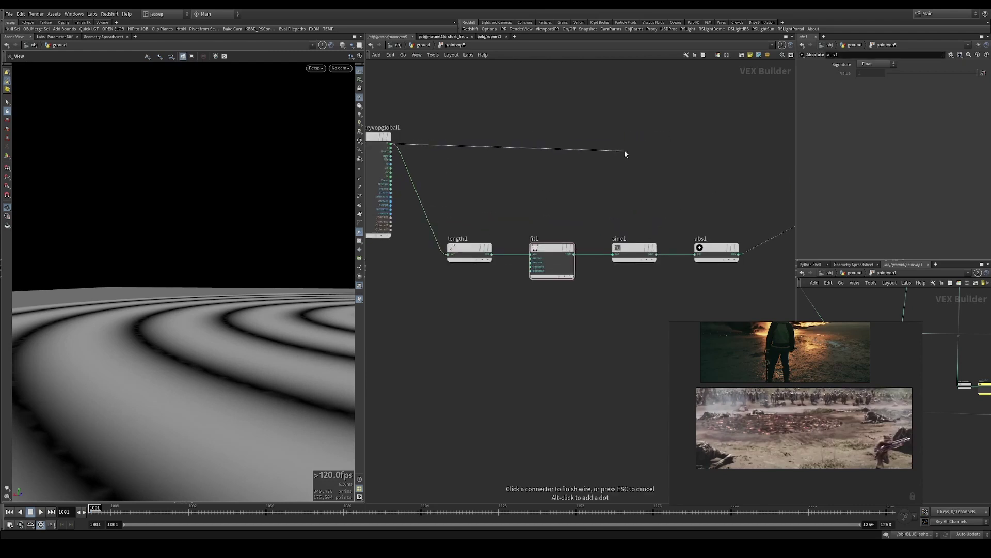
{"action": "scroll", "coordinate": [582, 179], "scroll_direction": "down", "scroll_amount": 2}
{"action": "middle_click_drag", "start_coordinate": [581, 179], "coordinate": [570, 185]}
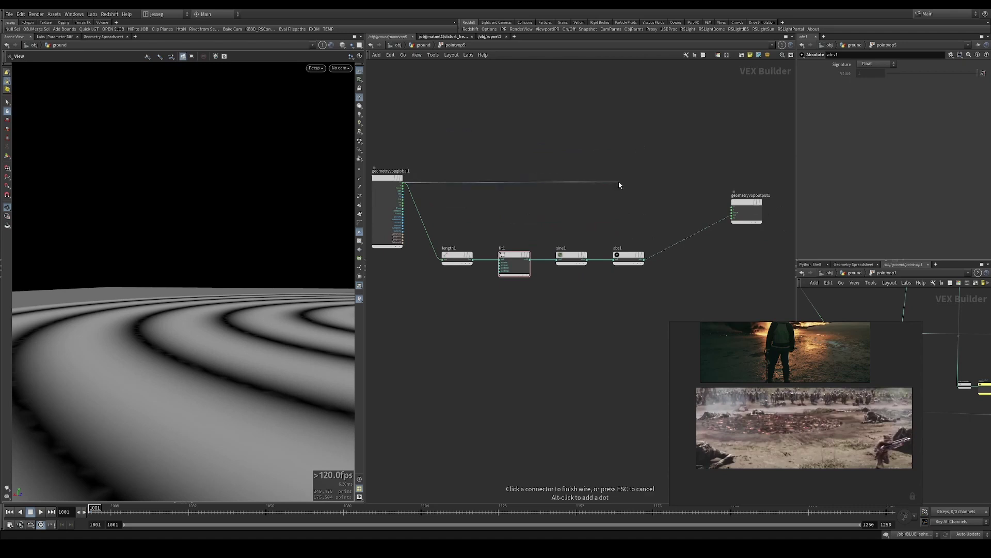
{"action": "key", "text": "Escape"}
{"action": "middle_click_drag", "start_coordinate": [553, 204], "coordinate": [524, 242]}
{"action": "left_click", "coordinate": [383, 228]}
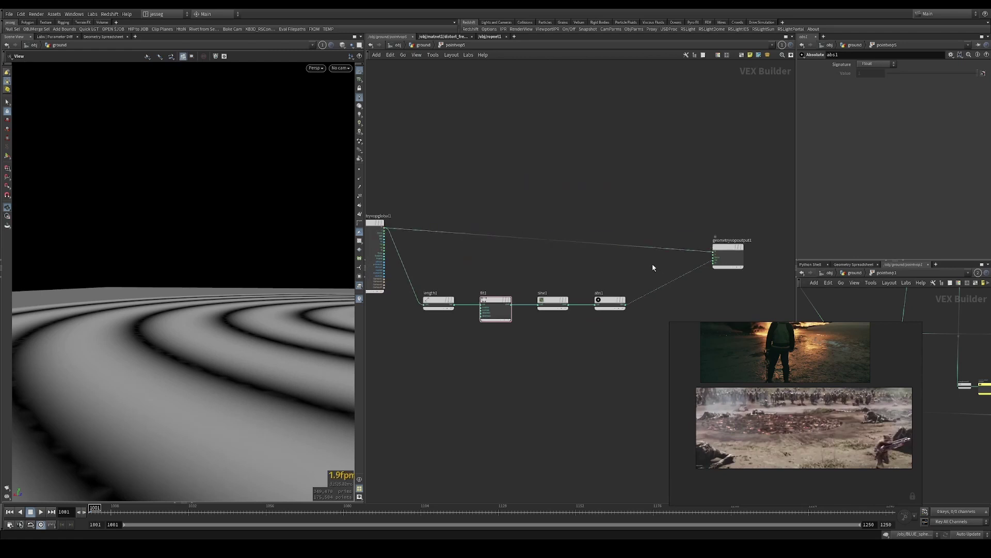
Step: Insert an Add node into the P wire just before the output node and make room around it
{"action": "key", "text": "Tab"}
{"action": "type", "text": "add"}
{"action": "left_click", "coordinate": [720, 180]}
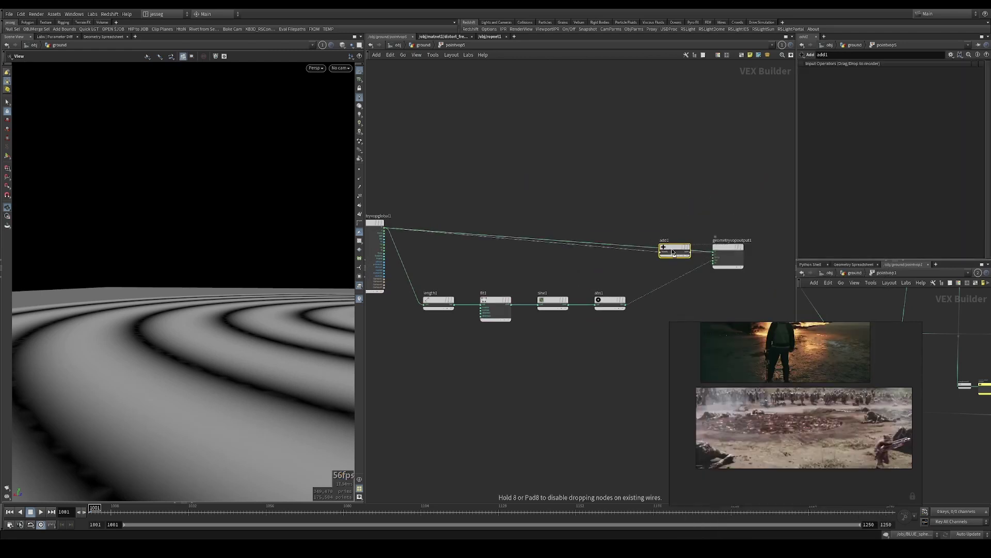
{"action": "left_click", "coordinate": [656, 219]}
{"action": "middle_click_drag", "start_coordinate": [656, 219], "coordinate": [563, 228]}
{"action": "left_click_drag", "start_coordinate": [562, 227], "coordinate": [680, 240]}
{"action": "left_click", "coordinate": [615, 269]}
{"action": "middle_click_drag", "start_coordinate": [609, 274], "coordinate": [609, 252]}
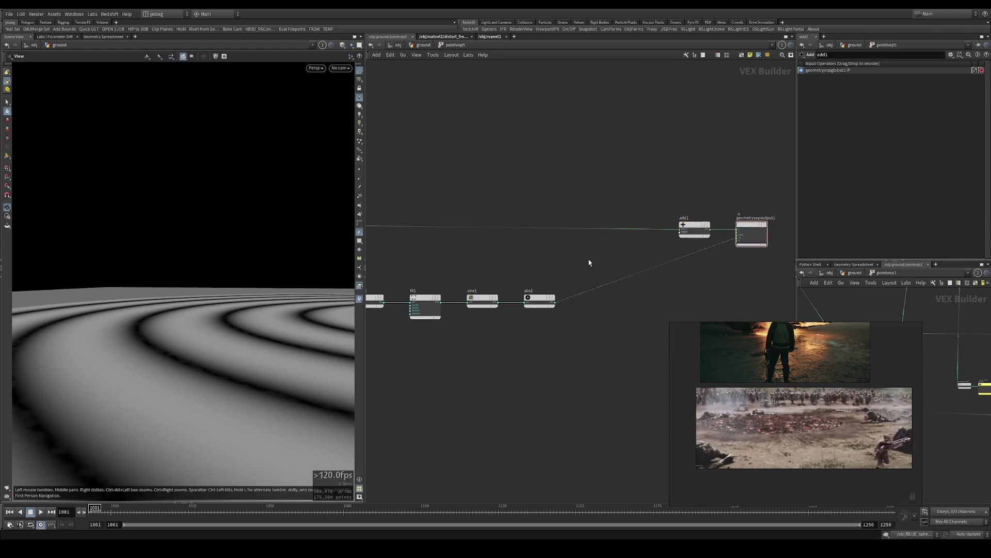
Step: Add a Float to Vector node below the P wire and set its Component 2 to 1
{"action": "key", "text": "Tab"}
{"action": "type", "text": "float"}
{"action": "key", "text": "Return"}
{"action": "key", "text": "Return"}
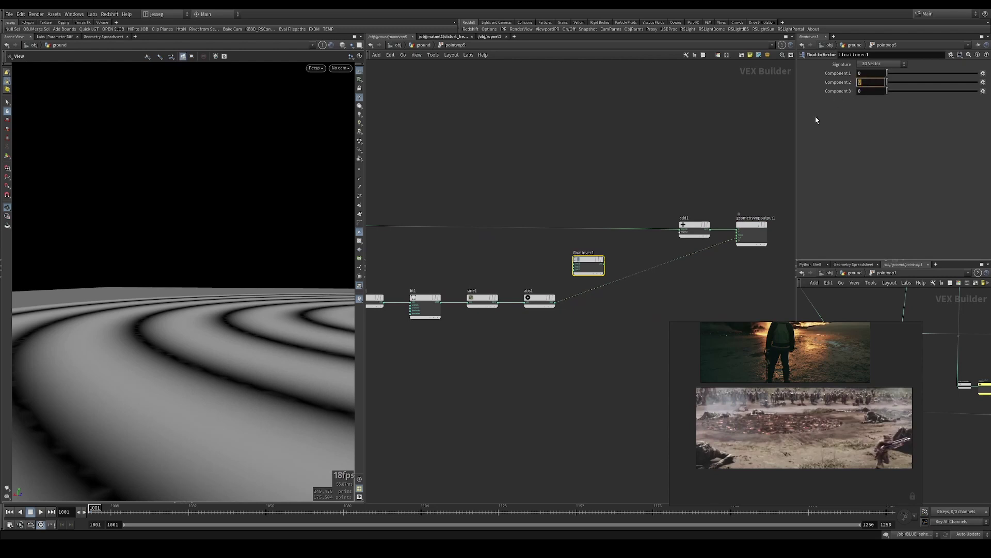
{"action": "left_click_drag", "start_coordinate": [594, 265], "coordinate": [593, 247]}
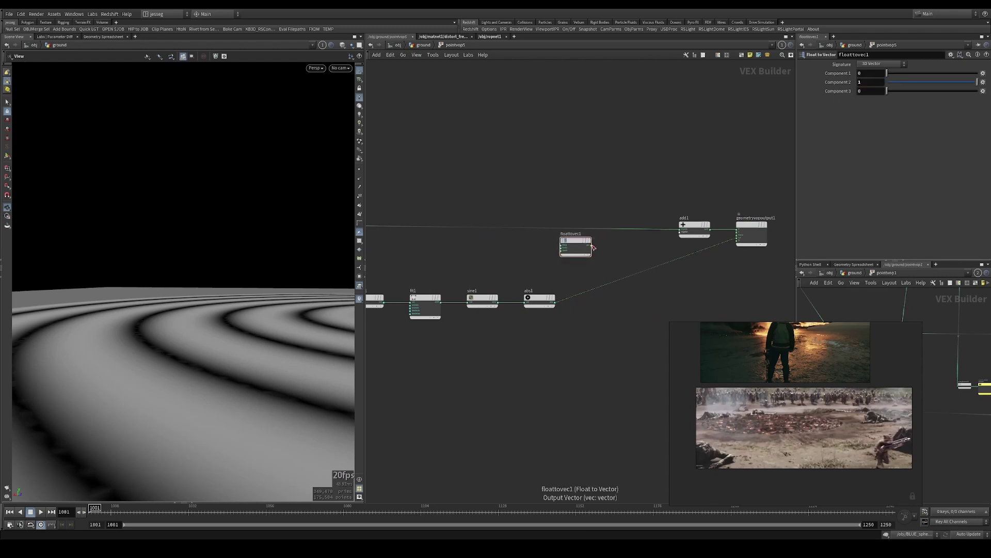
Step: Wire the Float to Vector node into the Add node's second input, cutting and reconnecting the wire to compare the ground's height
{"action": "left_click", "coordinate": [683, 237]}
{"action": "left_click_drag", "start_coordinate": [195, 257], "coordinate": [135, 243]}
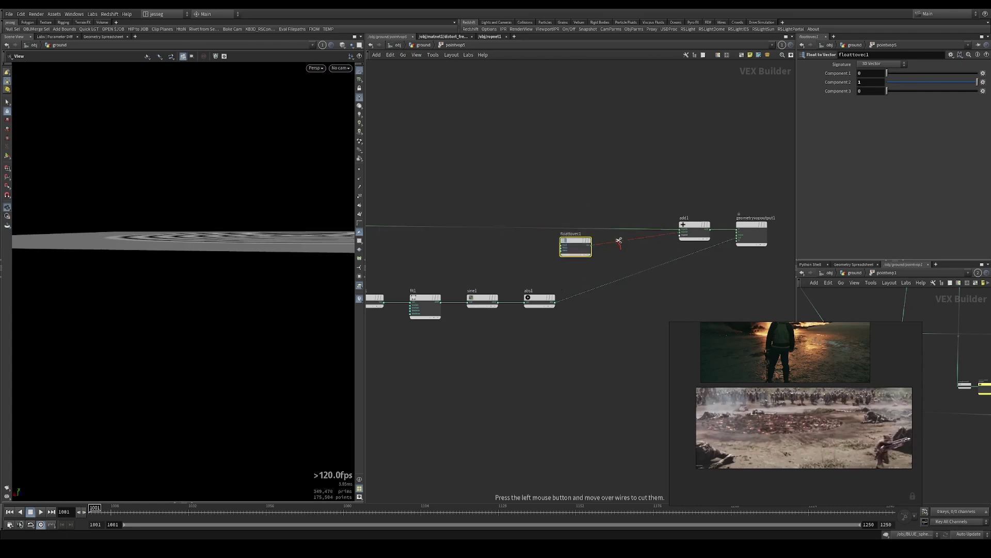
{"action": "left_click_drag", "start_coordinate": [619, 241], "coordinate": [613, 245]}
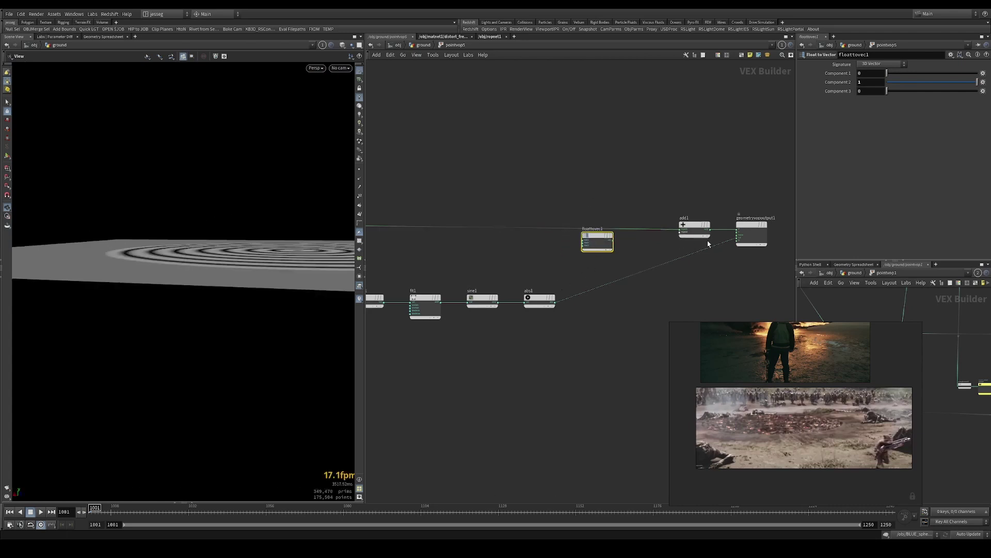
{"action": "left_click", "coordinate": [682, 233]}
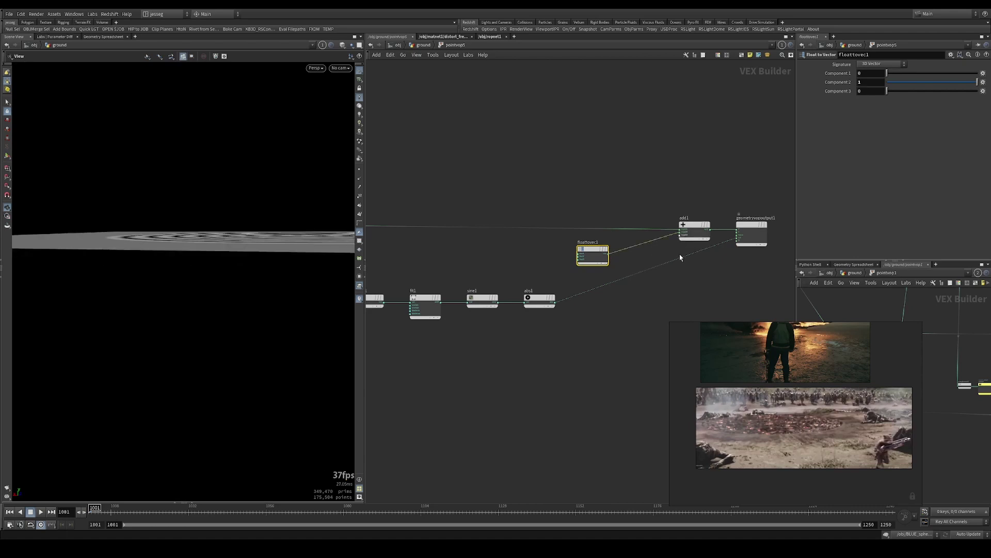
Step: Insert a Multiply node between the Float to Vector and Add nodes, and wire the Absolute node into its second input
{"action": "scroll", "coordinate": [680, 253], "scroll_direction": "up", "scroll_amount": 3}
{"action": "key", "text": "Tab"}
{"action": "type", "text": "multiply"}
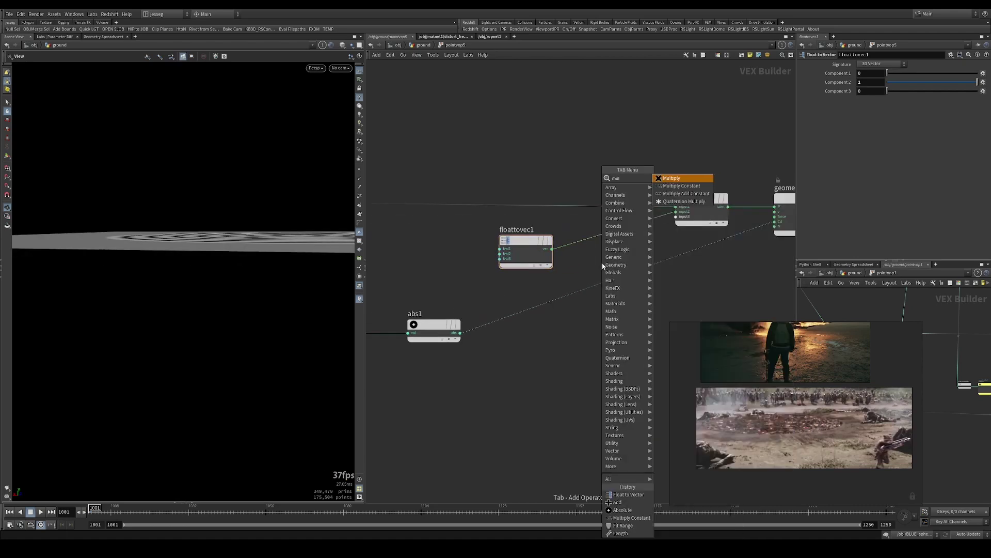
{"action": "key", "text": "Return"}
{"action": "left_click_drag", "start_coordinate": [602, 266], "coordinate": [602, 229]}
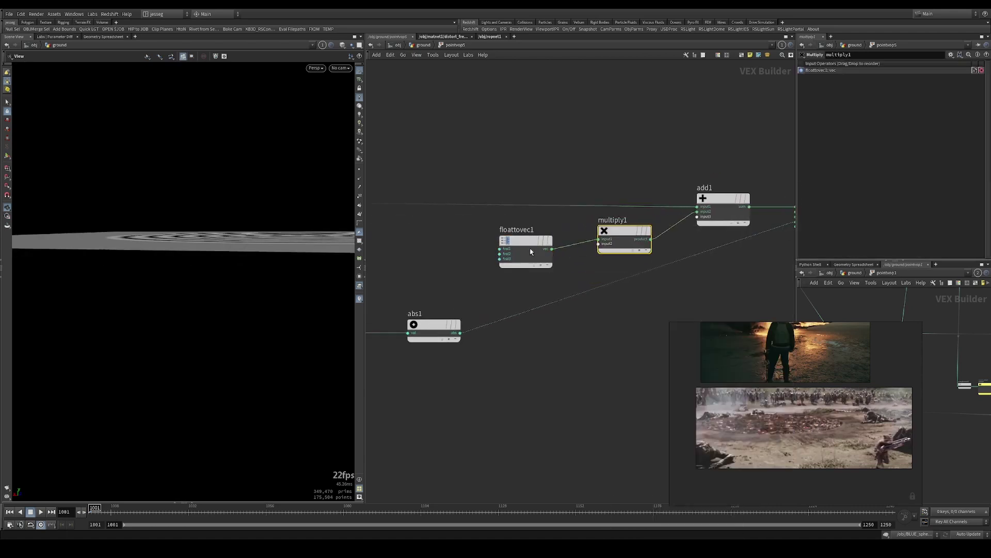
{"action": "left_click_drag", "start_coordinate": [516, 247], "coordinate": [515, 235]}
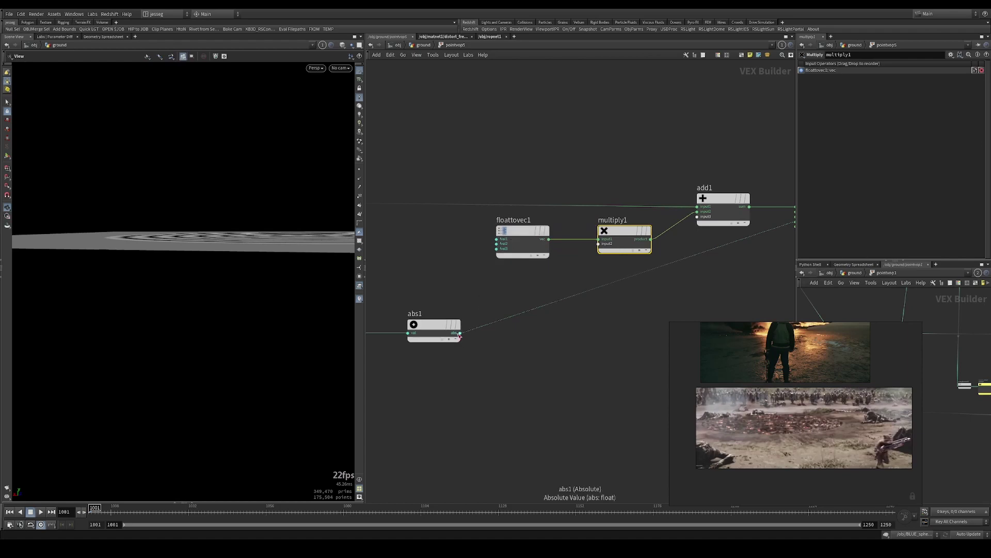
{"action": "left_click_drag", "start_coordinate": [460, 332], "coordinate": [600, 243]}
{"action": "left_click_drag", "start_coordinate": [171, 273], "coordinate": [273, 259]}
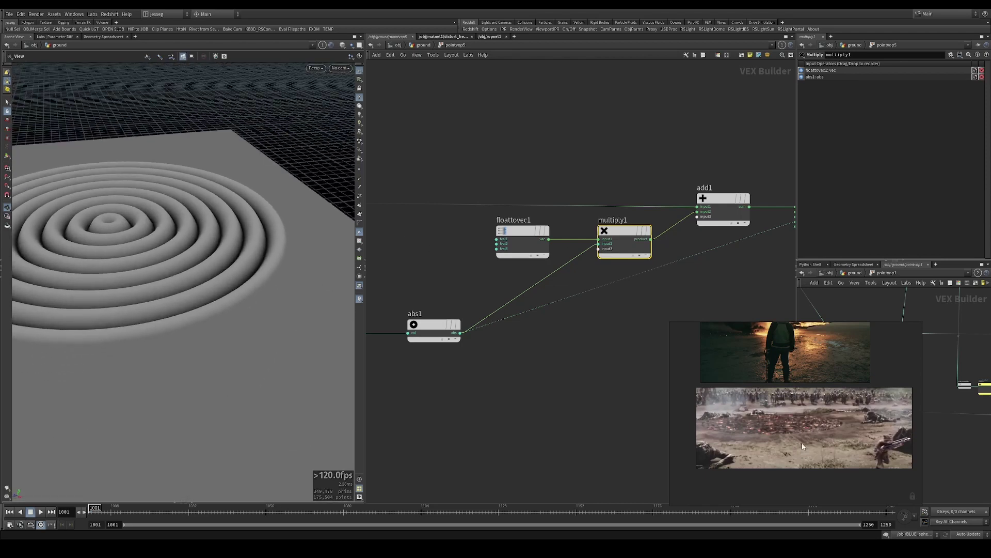